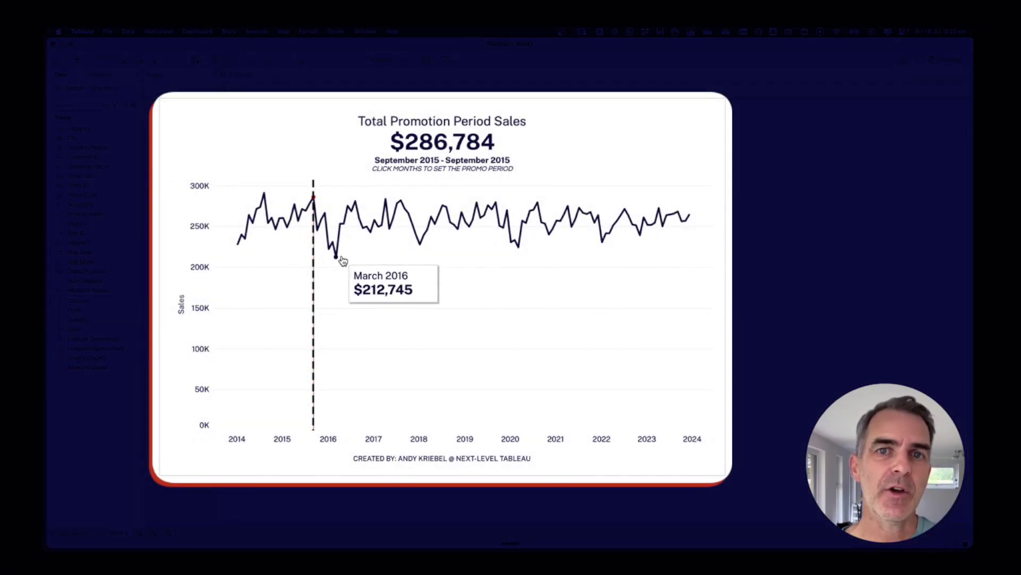
- Mark a promo period ending March 2016 and another from January 2018 to September 2019
{"action": "left_click", "coordinate": [337, 255]}
{"action": "left_click", "coordinate": [422, 246]}
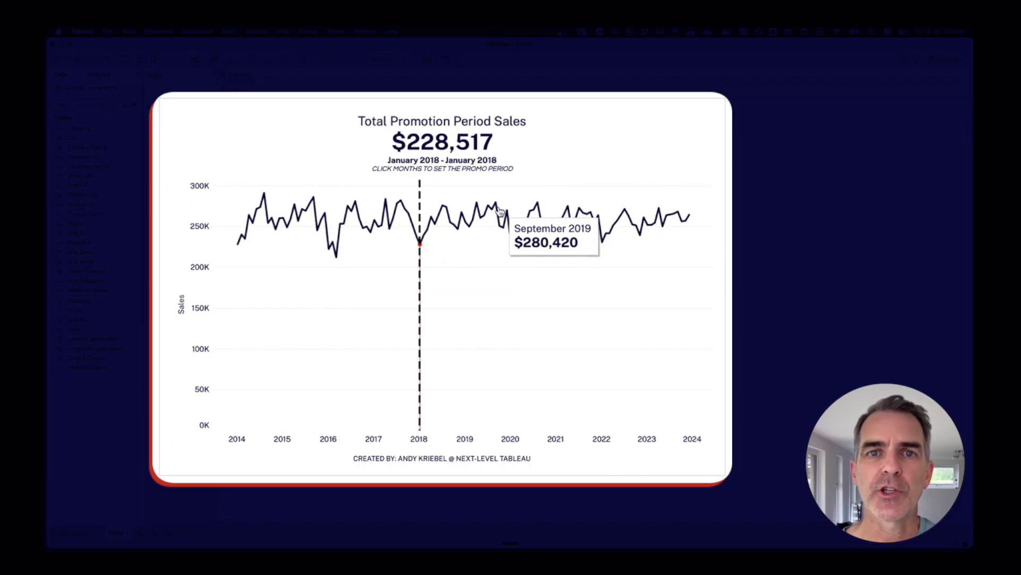
{"action": "left_click", "coordinate": [497, 206]}
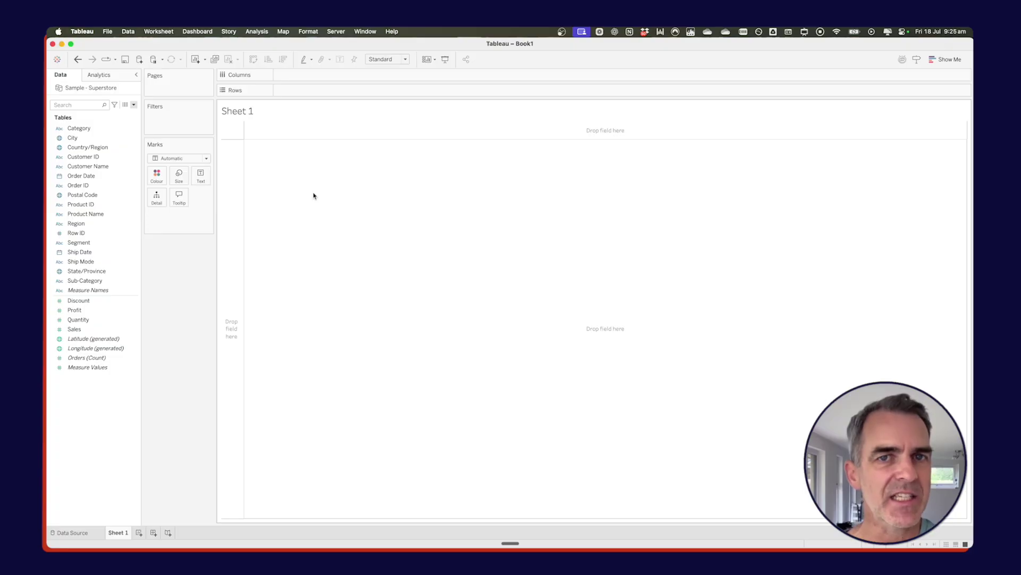
- Create a Month custom date from Order Date at Months detail and place it on Columns
{"action": "right_click", "coordinate": [81, 177]}
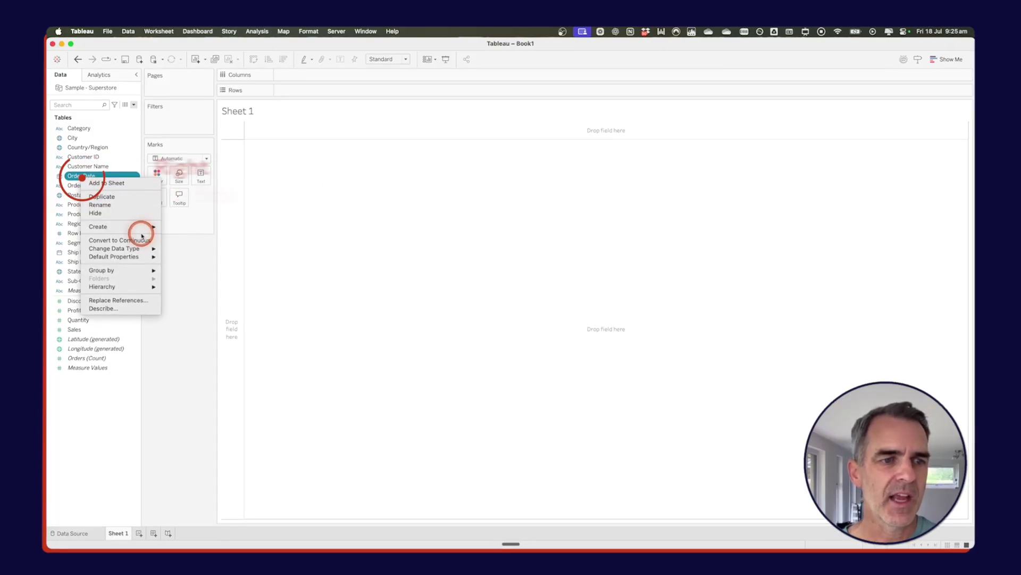
{"action": "mouse_move", "coordinate": [131, 227]}
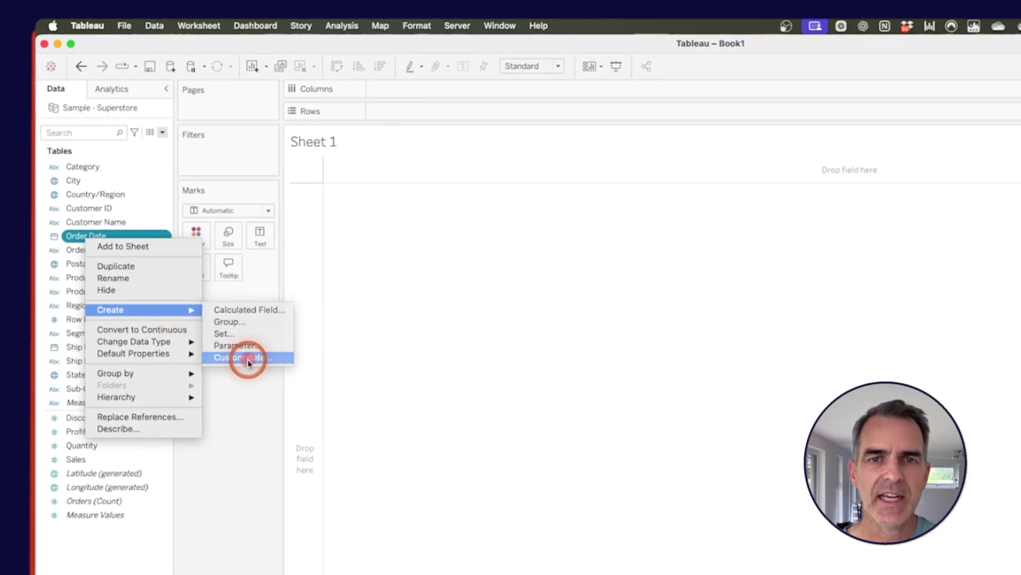
{"action": "left_click", "coordinate": [248, 363]}
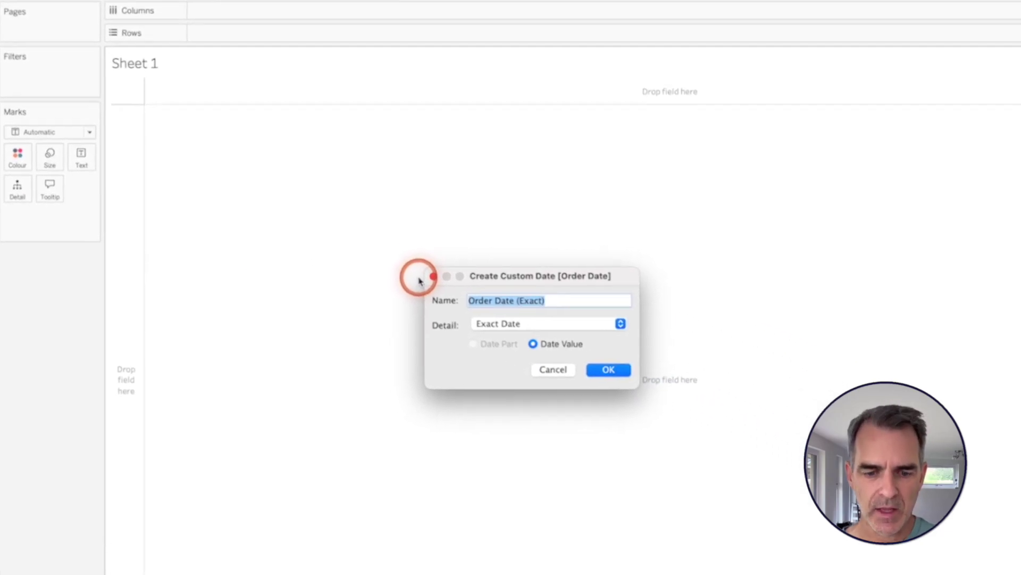
{"action": "type", "text": "Month"}
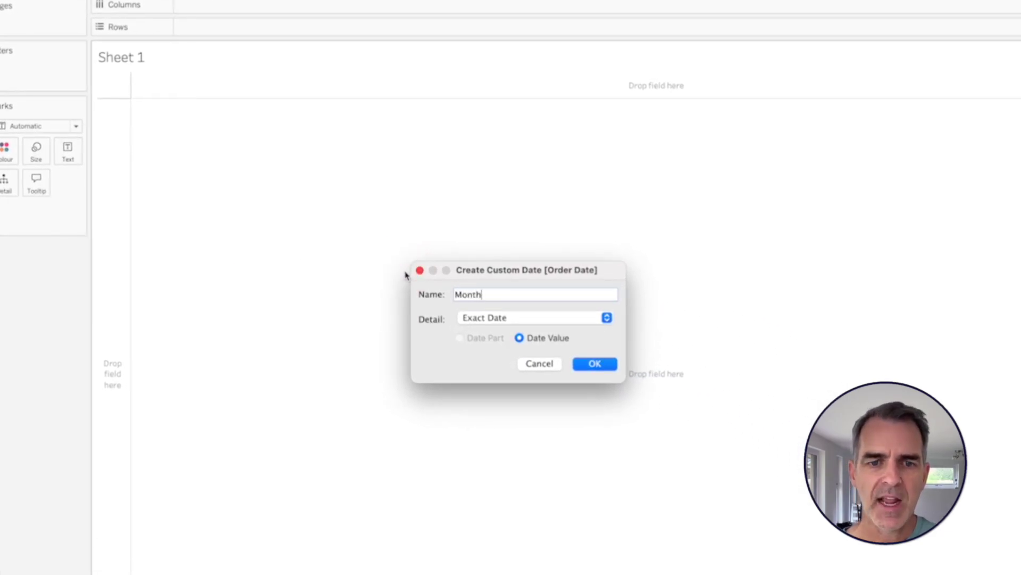
{"action": "left_click", "coordinate": [497, 316]}
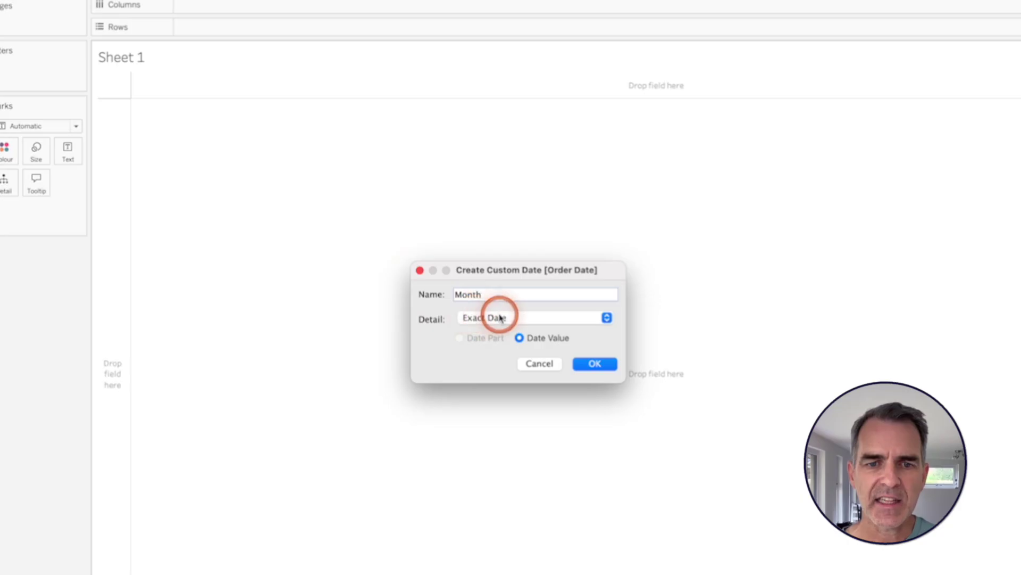
{"action": "left_click", "coordinate": [498, 353]}
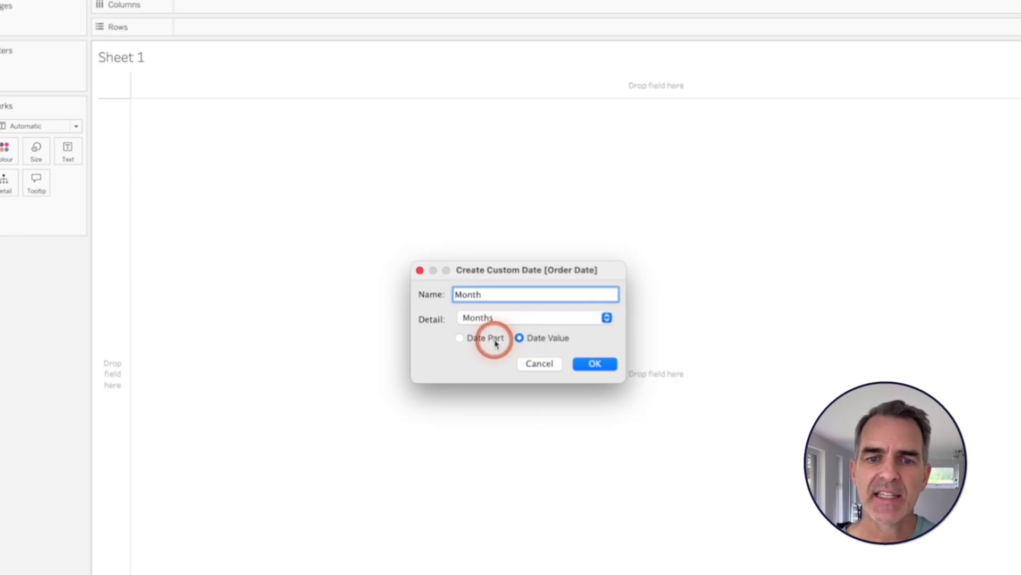
{"action": "left_click", "coordinate": [603, 367]}
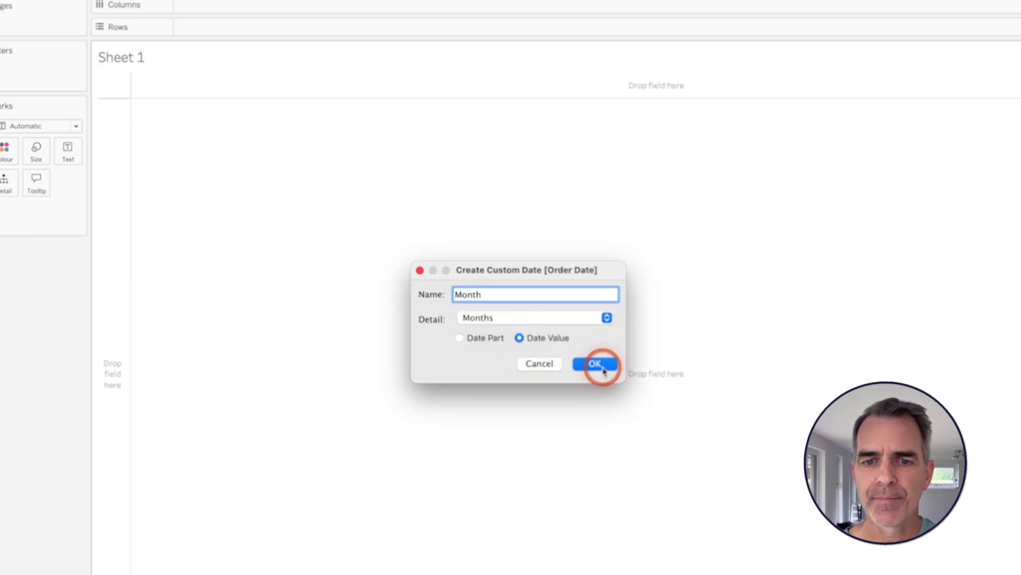
{"action": "left_click_drag", "start_coordinate": [77, 230], "coordinate": [429, 94]}
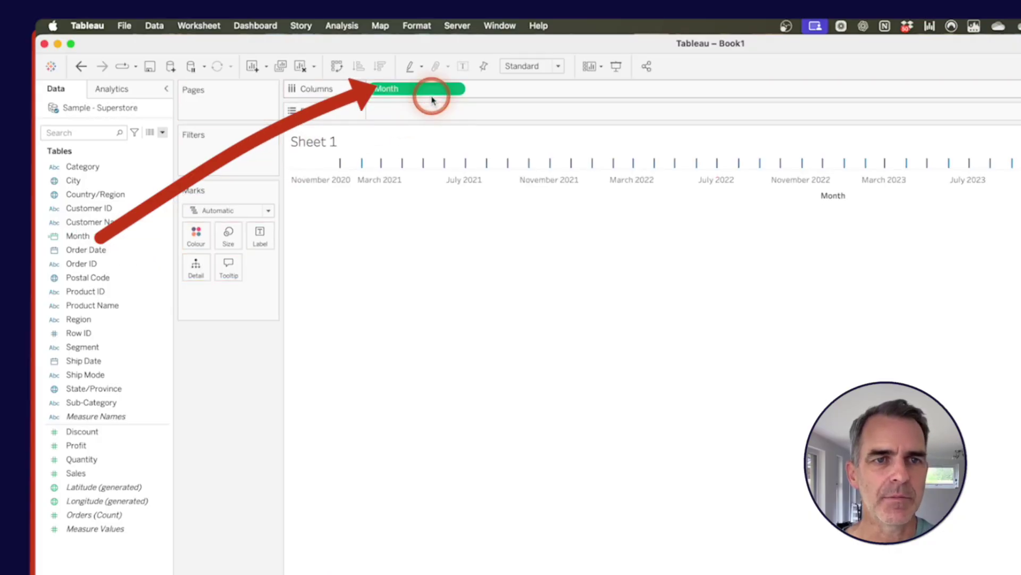
- Create Month Text as STR([Month]), preview its YYYY-MM-DD values on Rows, then remove it
{"action": "left_click", "coordinate": [163, 133]}
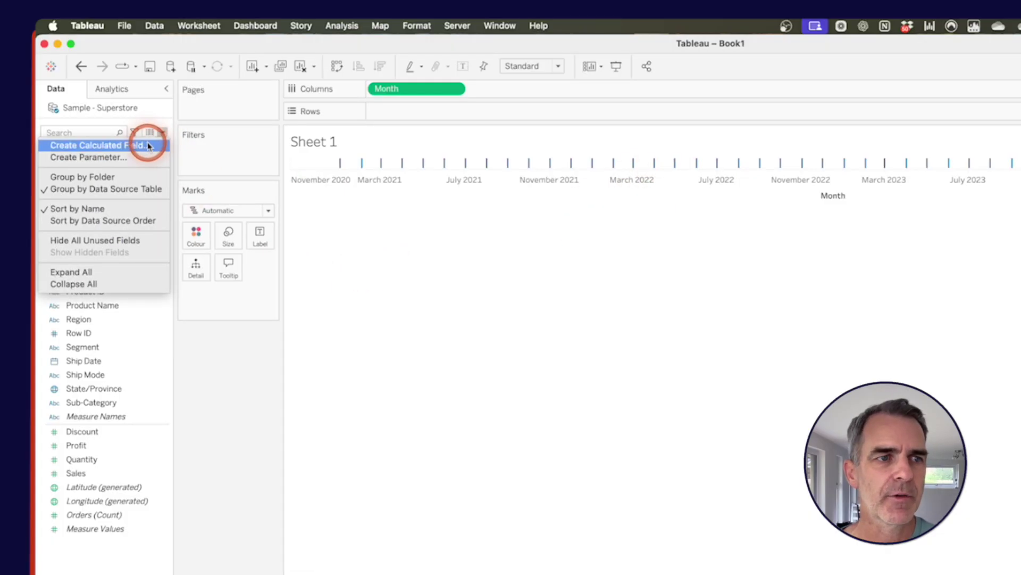
{"action": "left_click", "coordinate": [148, 146]}
{"action": "type", "text": "Month Text"}
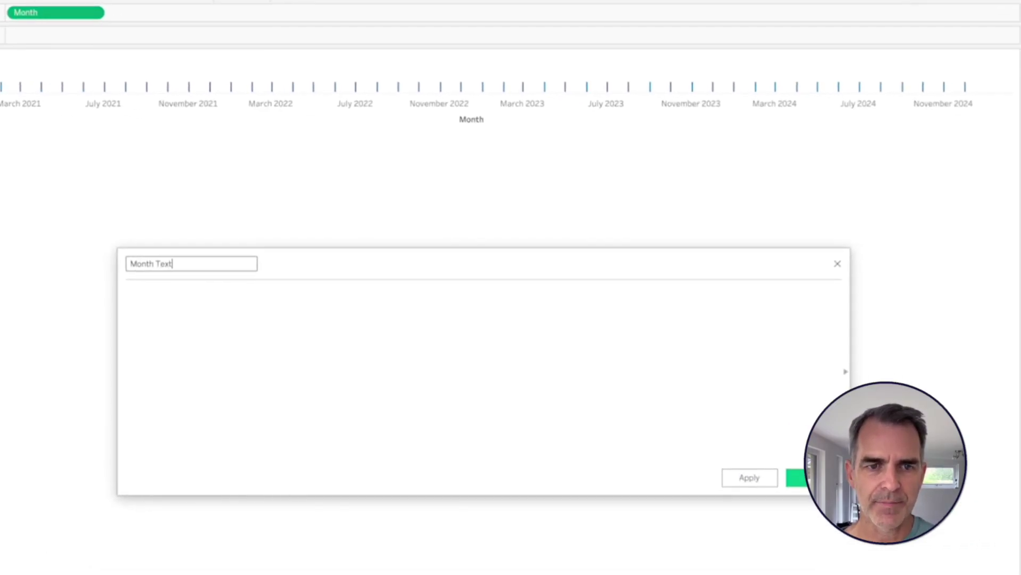
{"action": "left_click", "coordinate": [253, 374]}
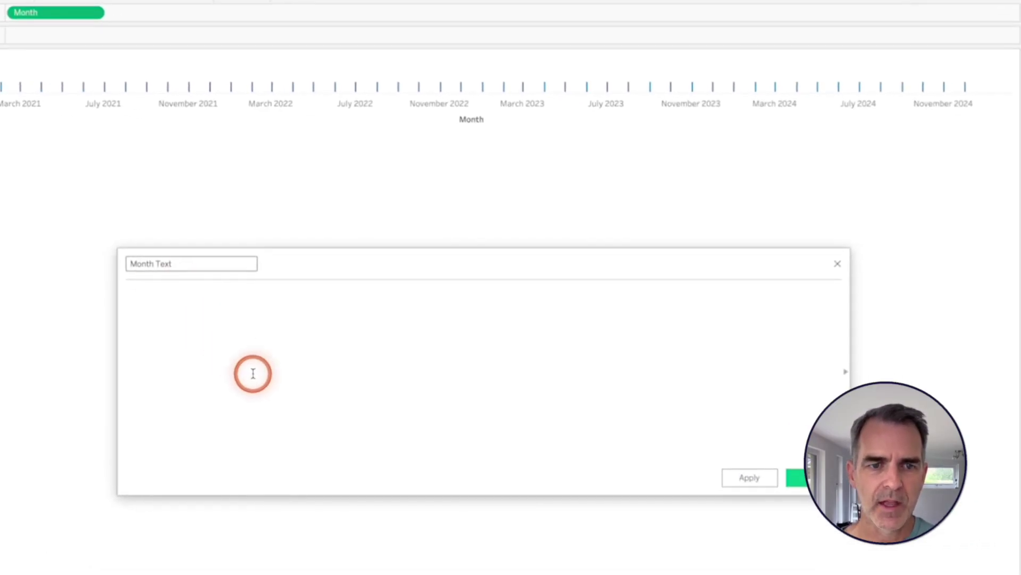
{"action": "type", "text": "STR"}
{"action": "key", "text": "Return"}
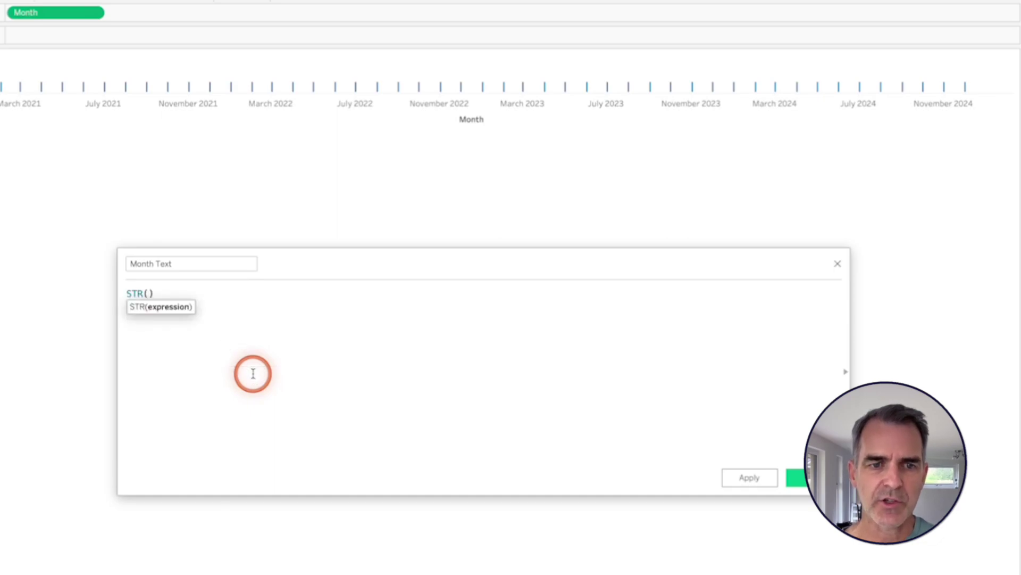
{"action": "left_click_drag", "start_coordinate": [63, 15], "coordinate": [159, 327]}
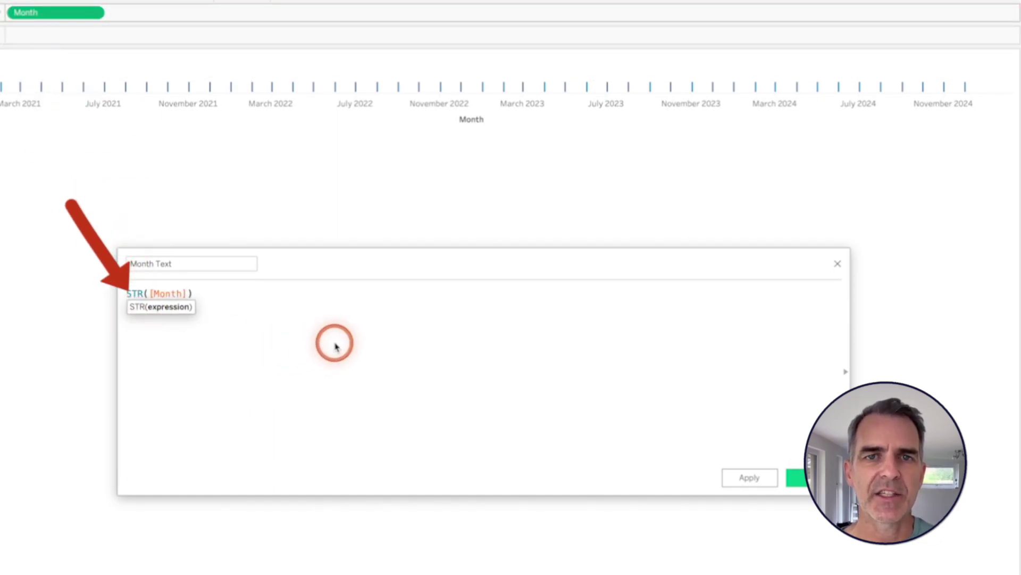
{"action": "left_click", "coordinate": [752, 431]}
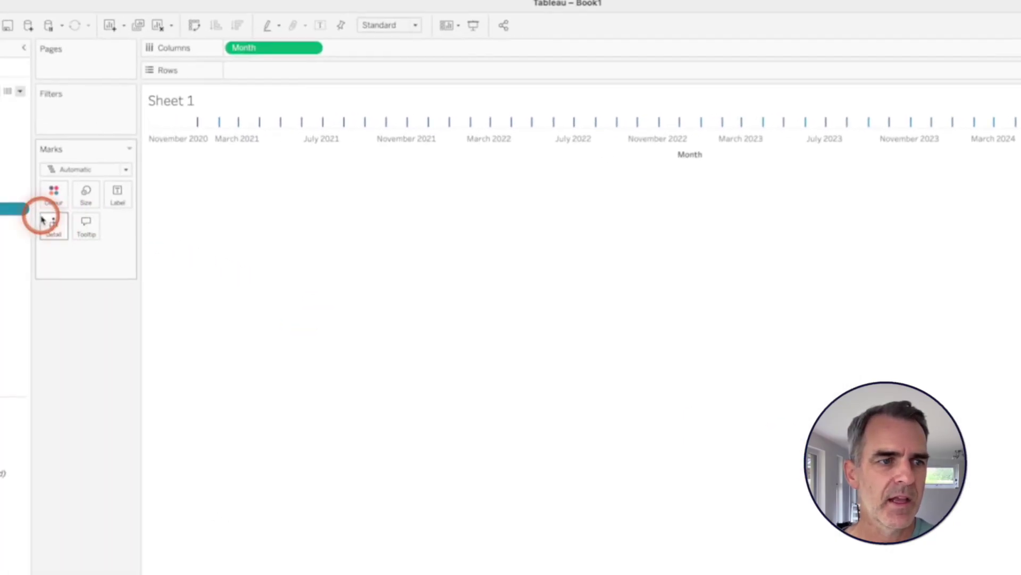
{"action": "left_click_drag", "start_coordinate": [0, 206], "coordinate": [169, 136]}
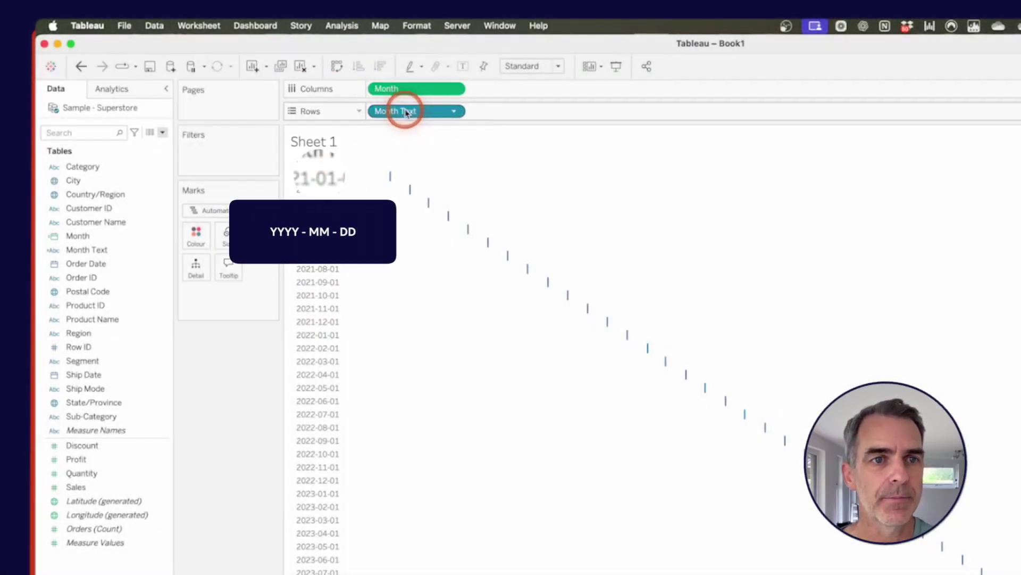
{"action": "left_click_drag", "start_coordinate": [404, 110], "coordinate": [240, 378]}
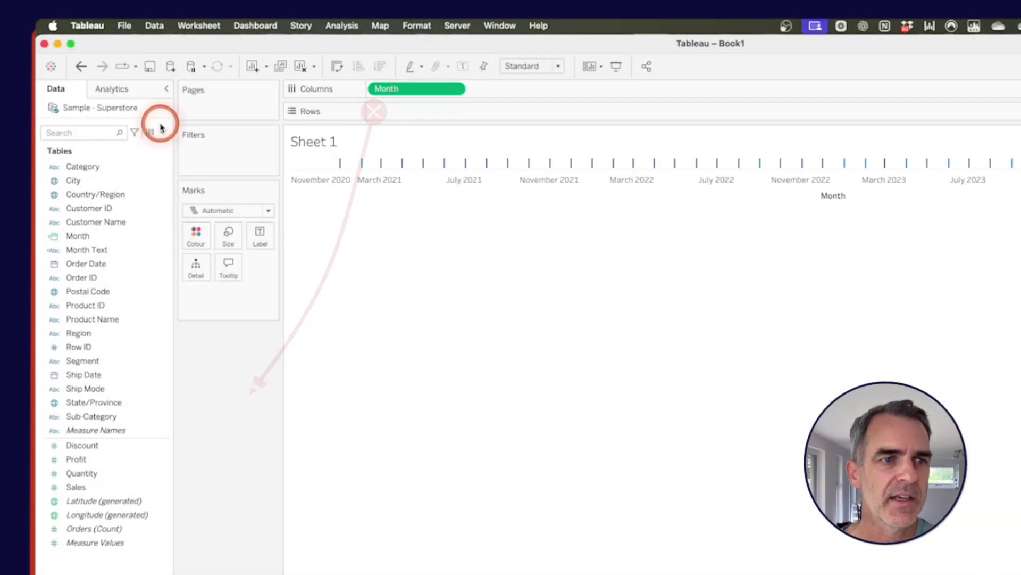
- Create a String parameter 'Months Parameter' with current value 2024-01-01
{"action": "left_click", "coordinate": [162, 132]}
{"action": "left_click", "coordinate": [130, 154]}
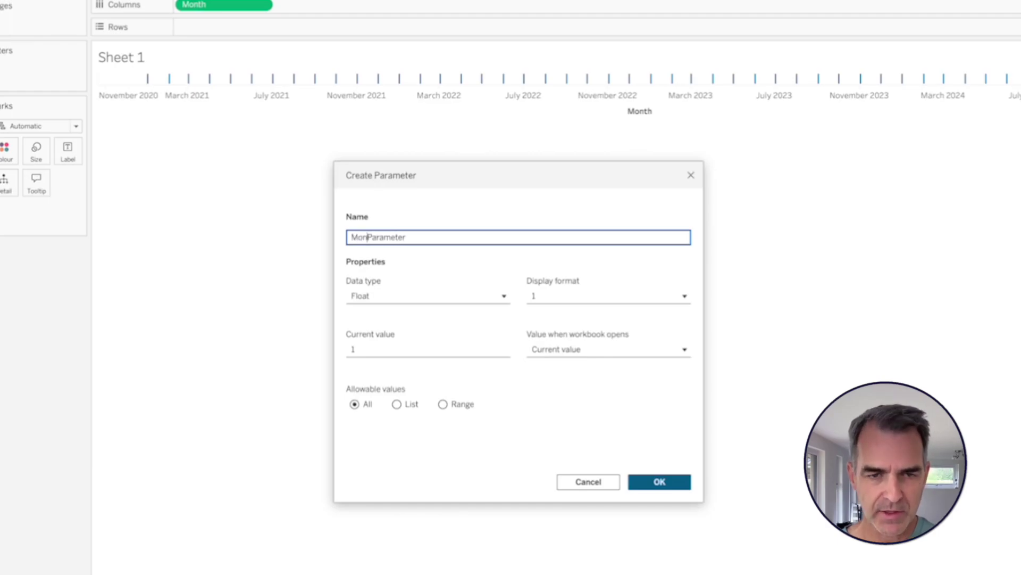
{"action": "left_click", "coordinate": [387, 302]}
{"action": "left_click", "coordinate": [378, 349]}
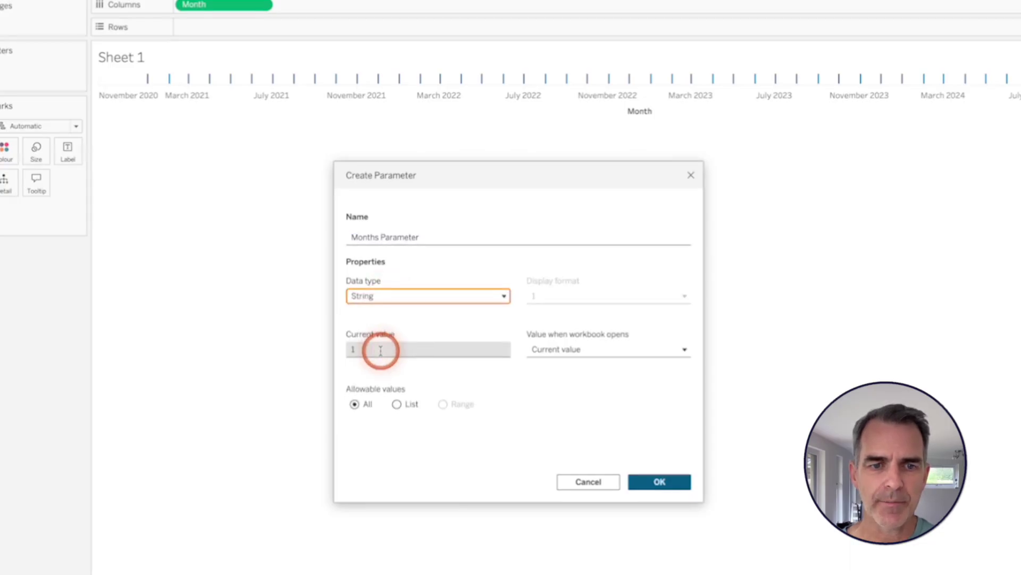
{"action": "left_click", "coordinate": [381, 350]}
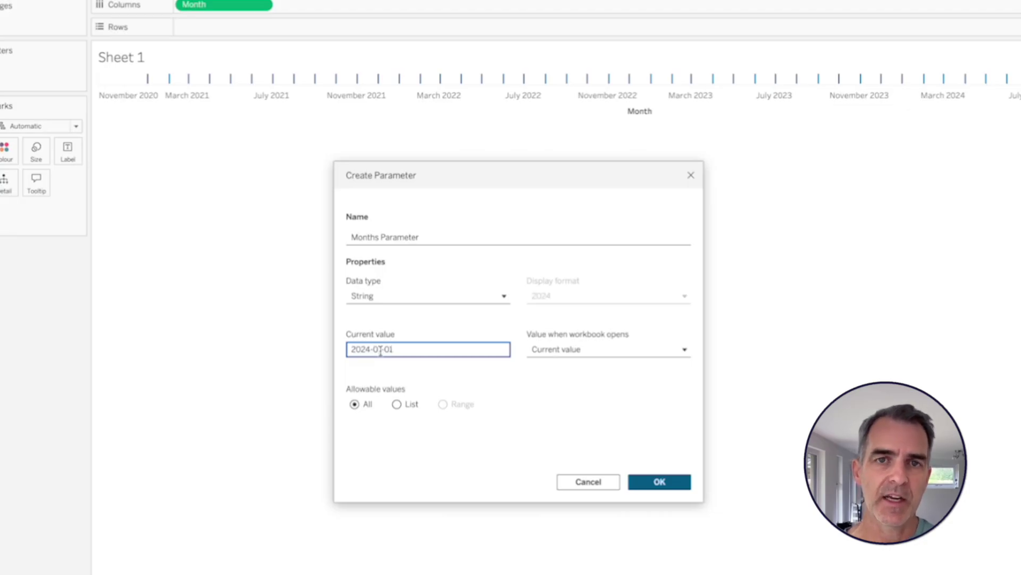
{"action": "left_click", "coordinate": [659, 481]}
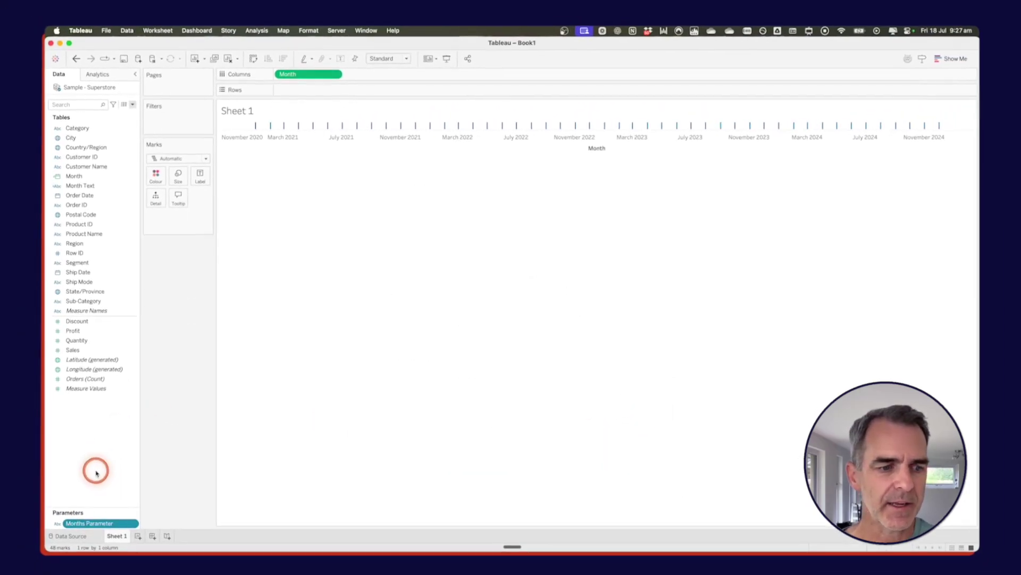
{"action": "right_click", "coordinate": [92, 520]}
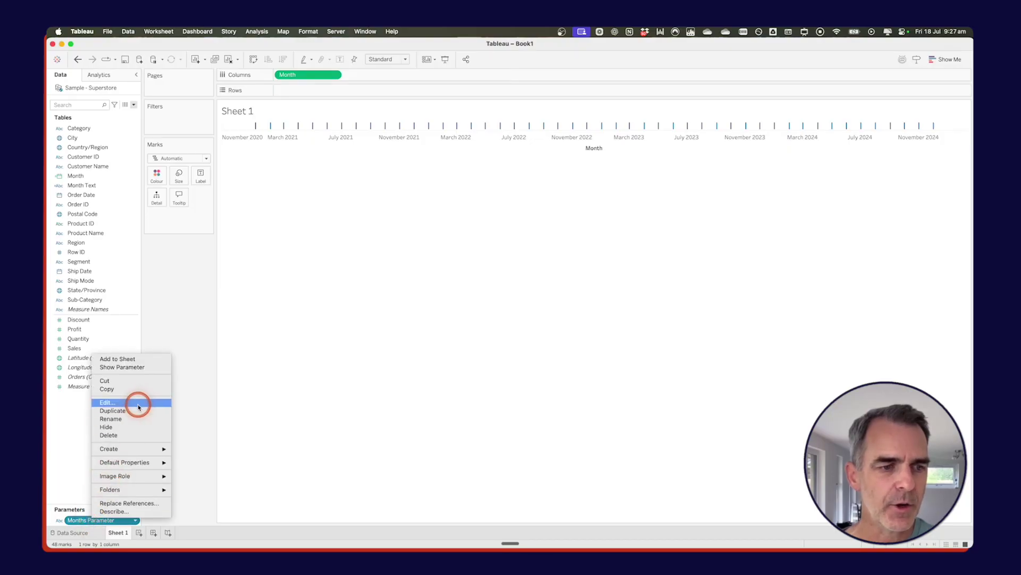
- Show the Months Parameter control and begin 'Text for Parameter' with IF LEN([Months Parameter])=10
{"action": "left_click", "coordinate": [144, 368]}
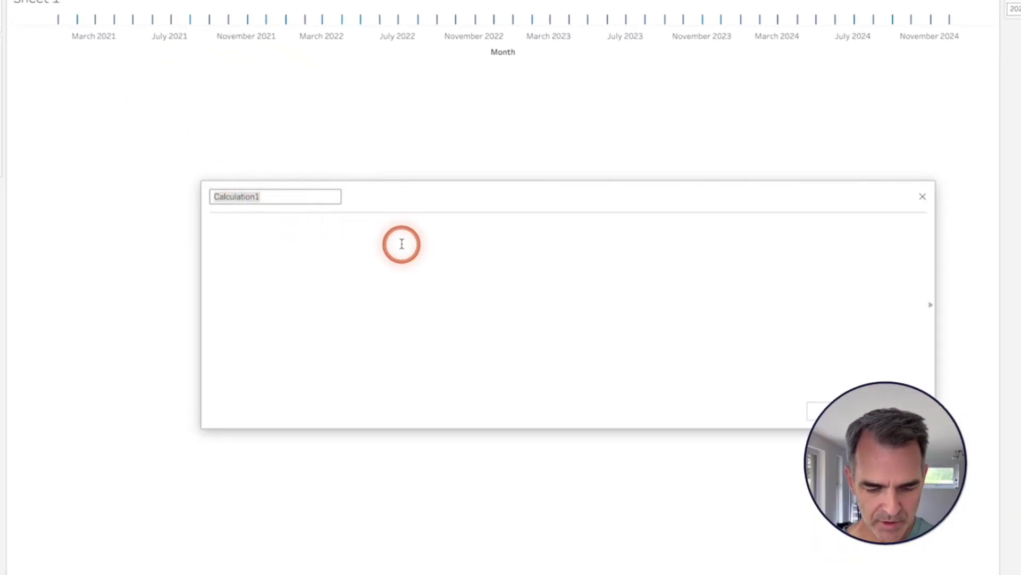
{"action": "type", "text": "Test"}
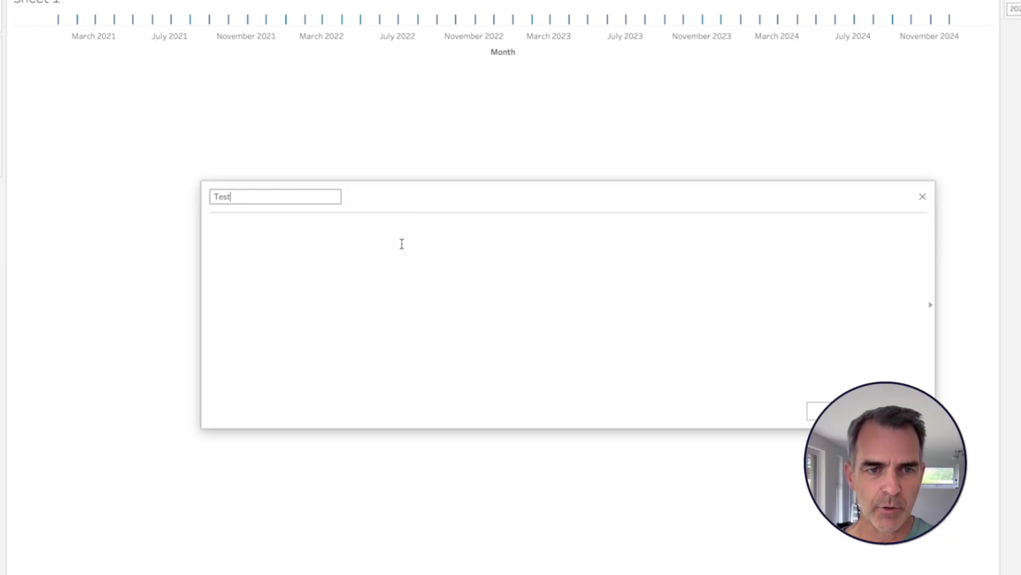
{"action": "type", "text": " for Parameter"}
{"action": "left_click", "coordinate": [388, 278]}
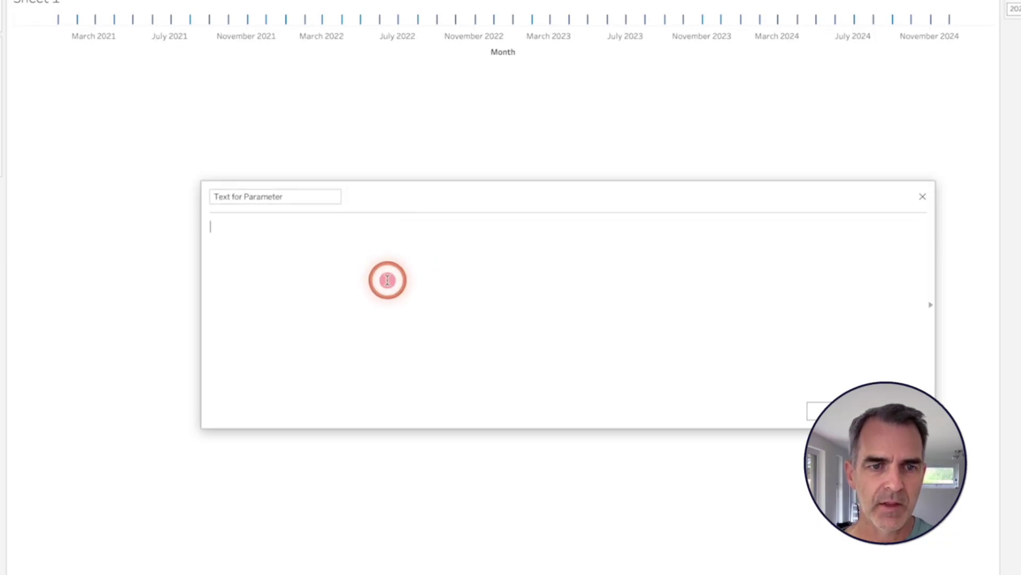
{"action": "type", "text": "IF lef"}
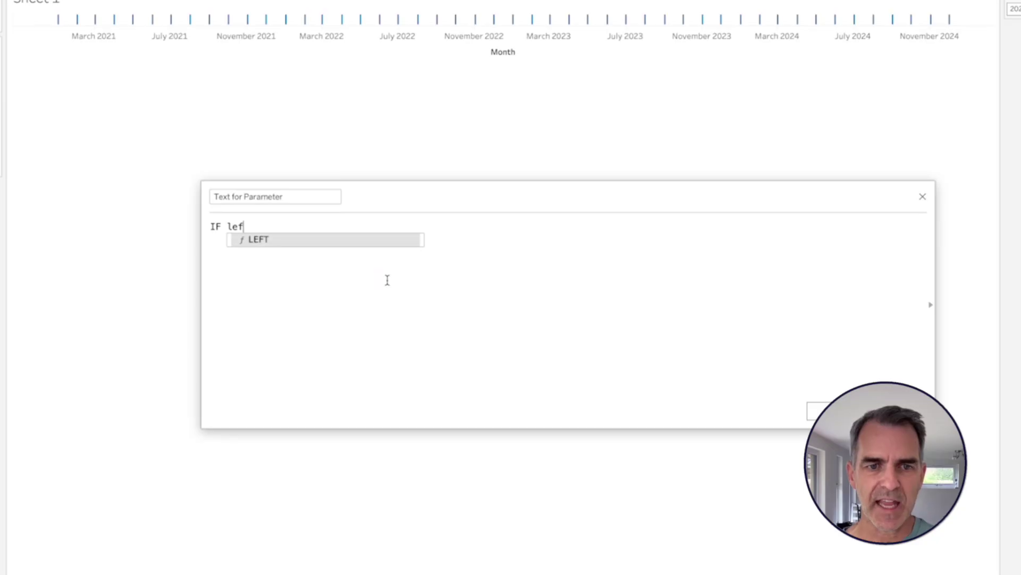
{"action": "key", "text": "BackSpace"}
{"action": "type", "text": "n"}
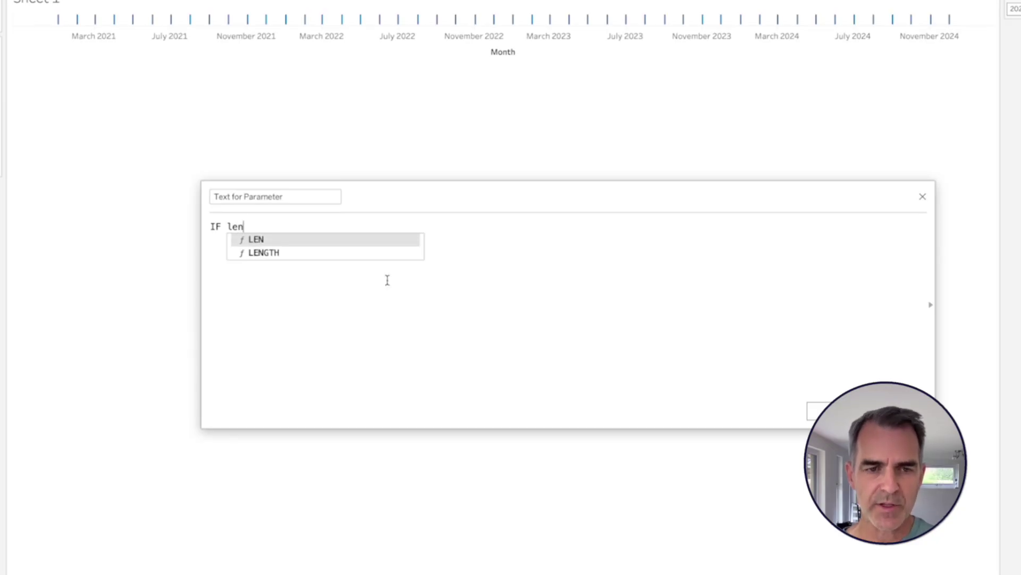
{"action": "key", "text": "Return"}
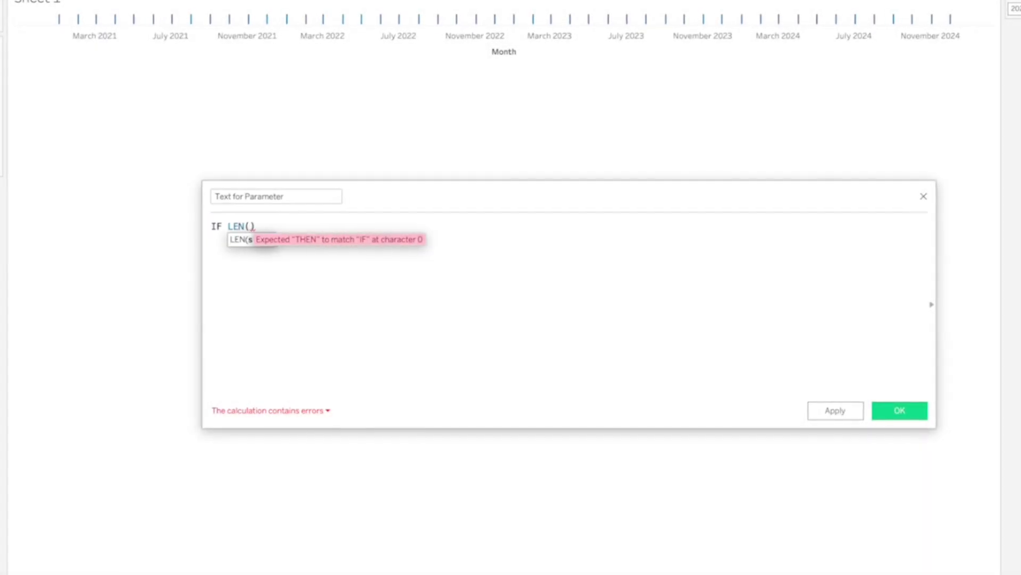
{"action": "left_click", "coordinate": [72, 524]}
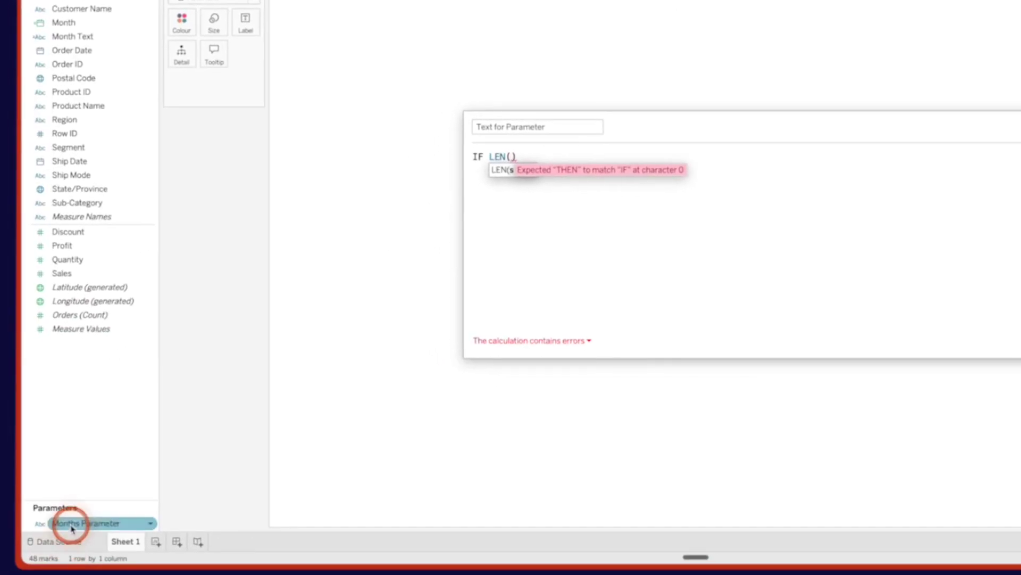
{"action": "left_click_drag", "start_coordinate": [74, 524], "coordinate": [527, 165]}
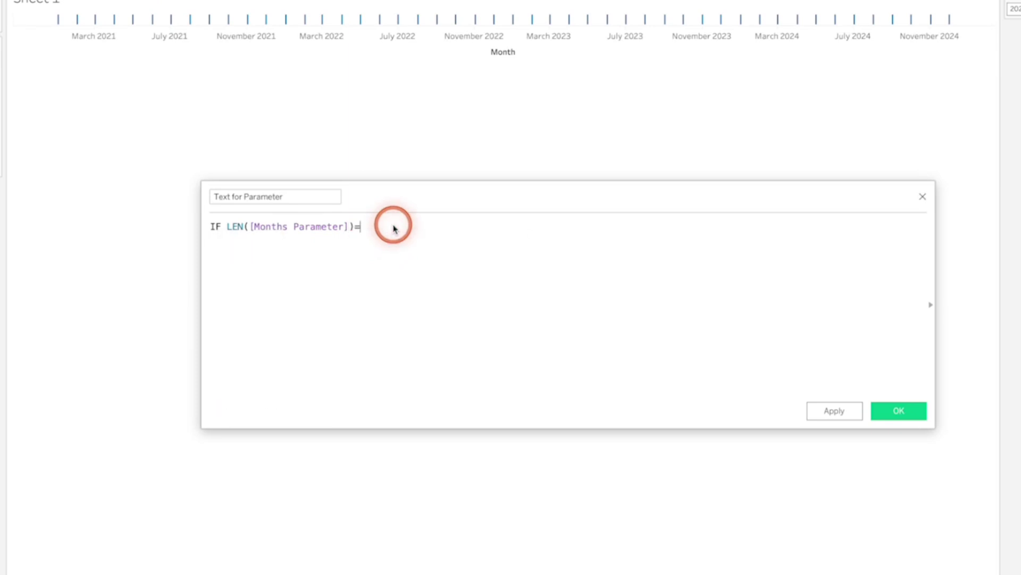
- Finish the formula with THEN [Months Parameter]+[Month Text] ELSE [Month Text] END and save
{"action": "type", "text": "THEN "}
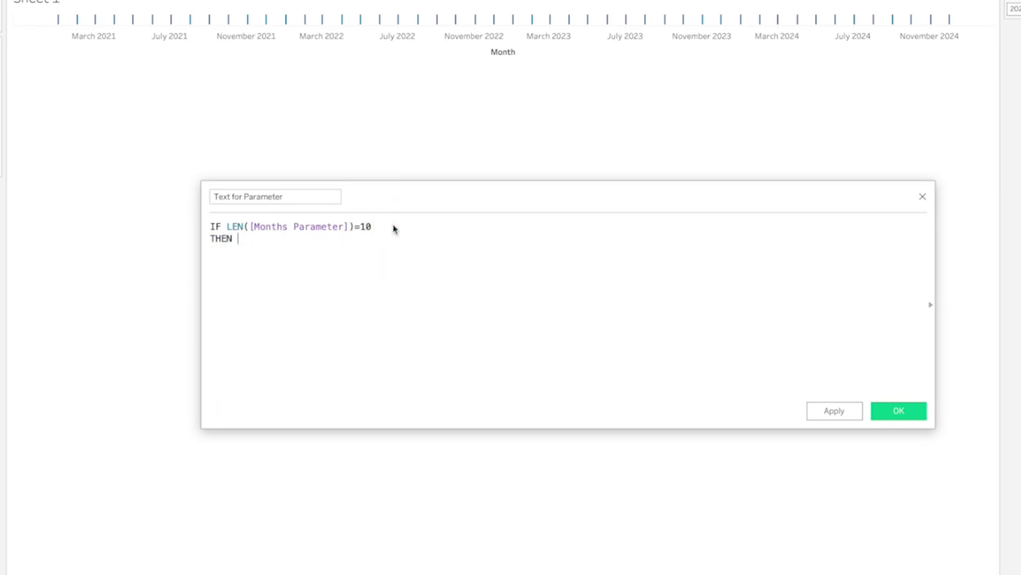
{"action": "type", "text": "mon"}
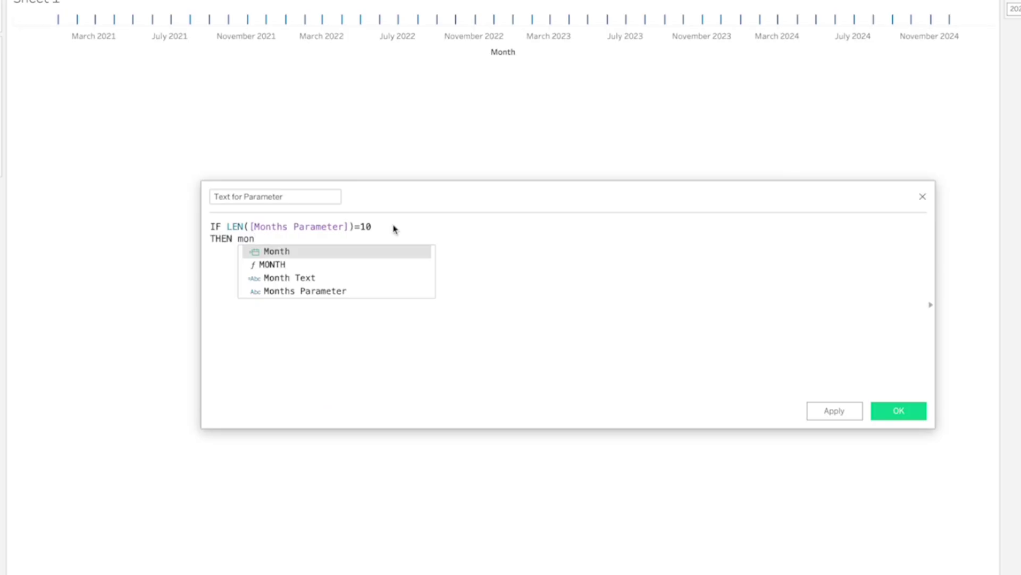
{"action": "key", "text": "Down"}
{"action": "key", "text": "Down"}
{"action": "key", "text": "Down"}
{"action": "key", "text": "Return"}
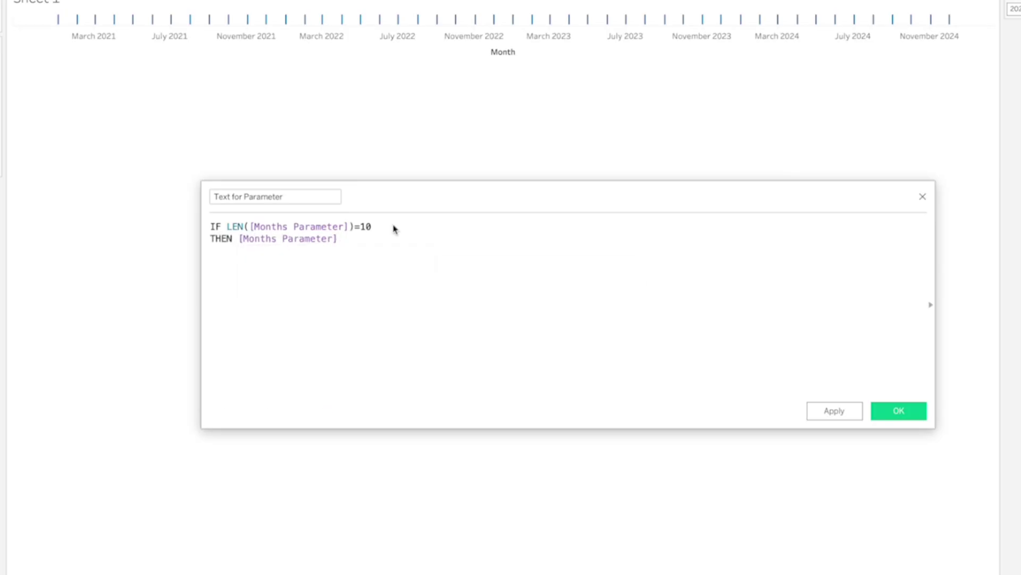
{"action": "type", "text": "+mon"}
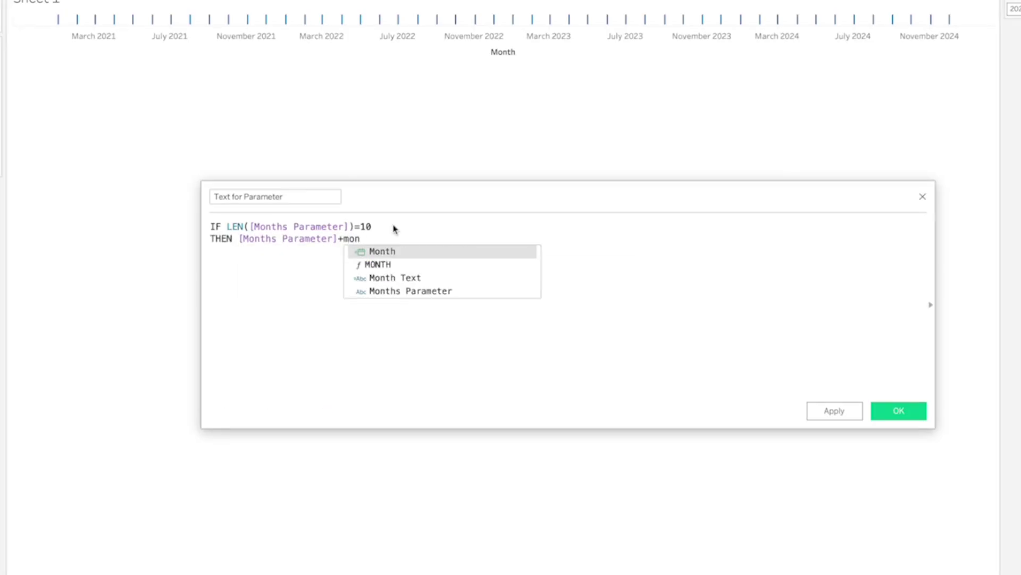
{"action": "key", "text": "Down"}
{"action": "key", "text": "Down"}
{"action": "key", "text": "Return"}
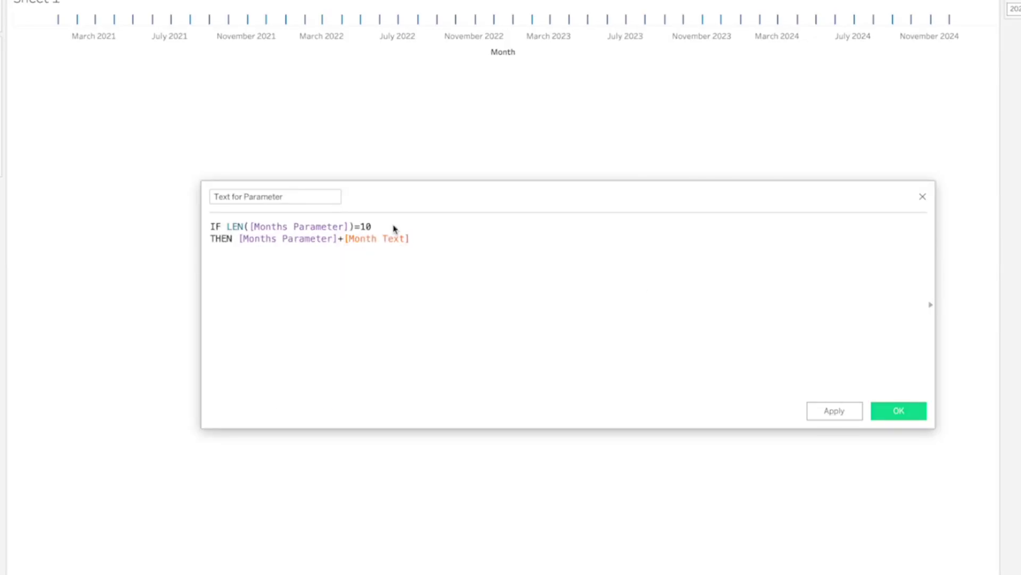
{"action": "type", "text": "ELS"}
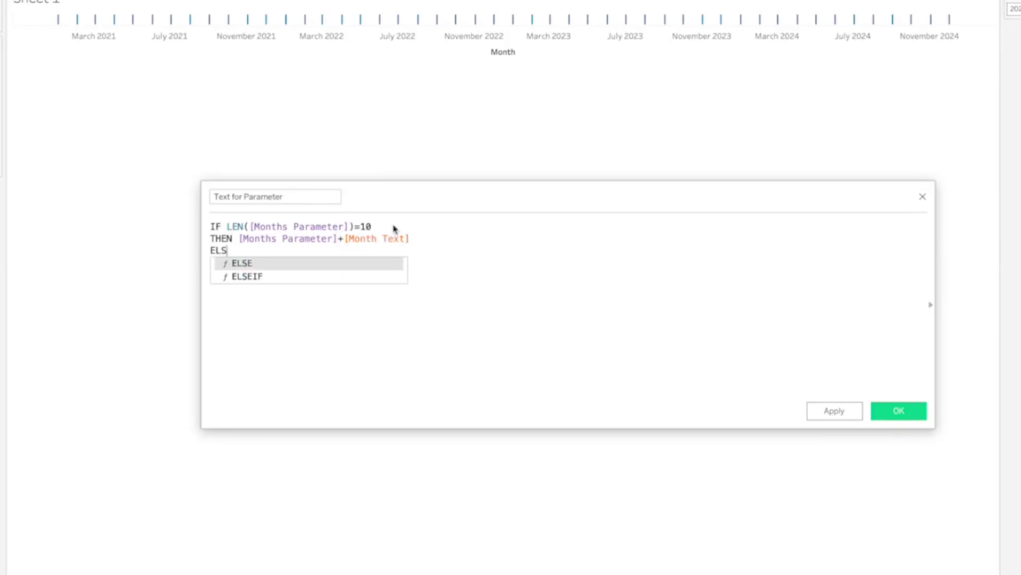
{"action": "type", "text": "E mon"}
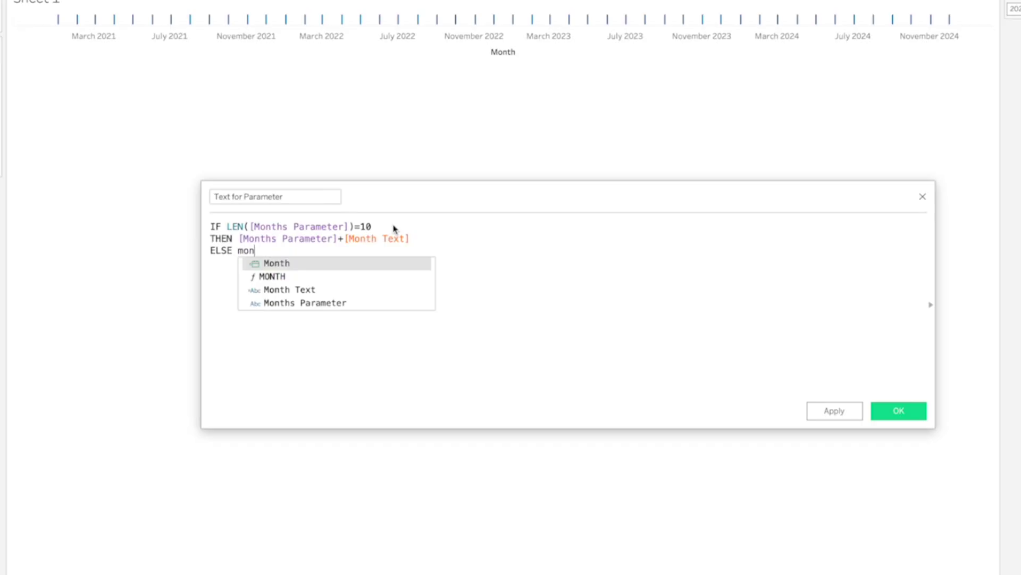
{"action": "key", "text": "Down"}
{"action": "key", "text": "Down"}
{"action": "key", "text": "Return"}
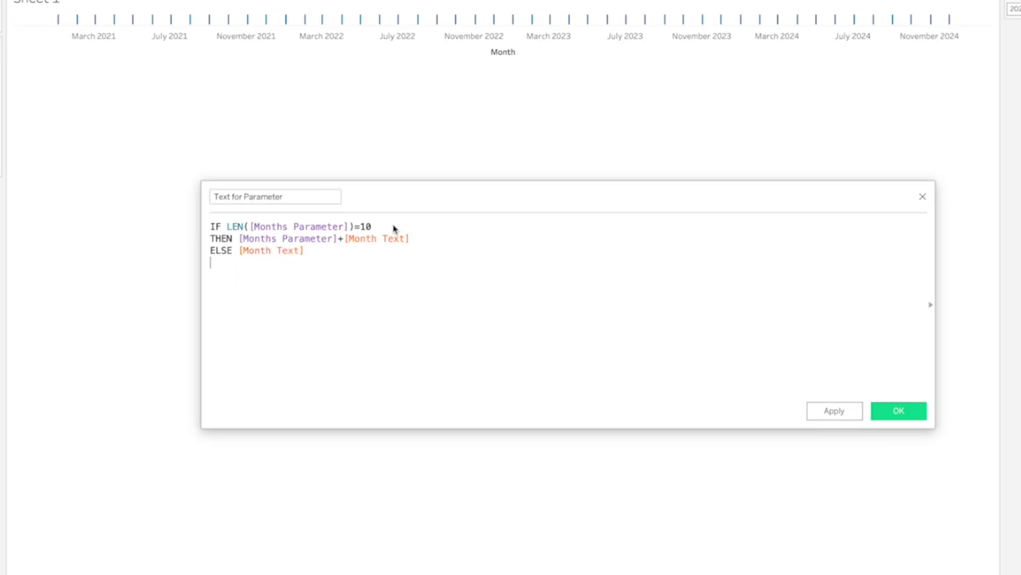
{"action": "type", "text": "END"}
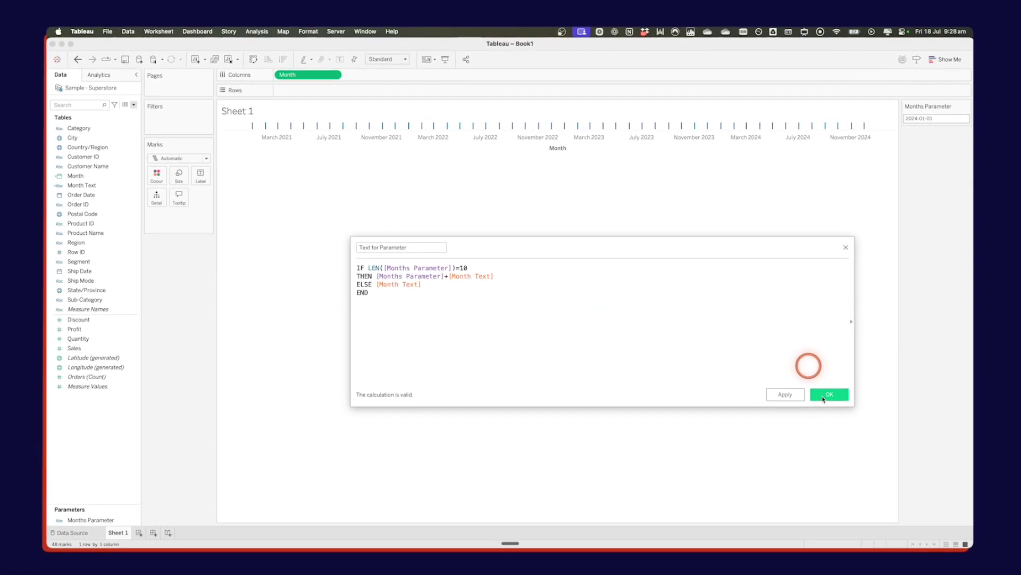
{"action": "left_click", "coordinate": [858, 400]}
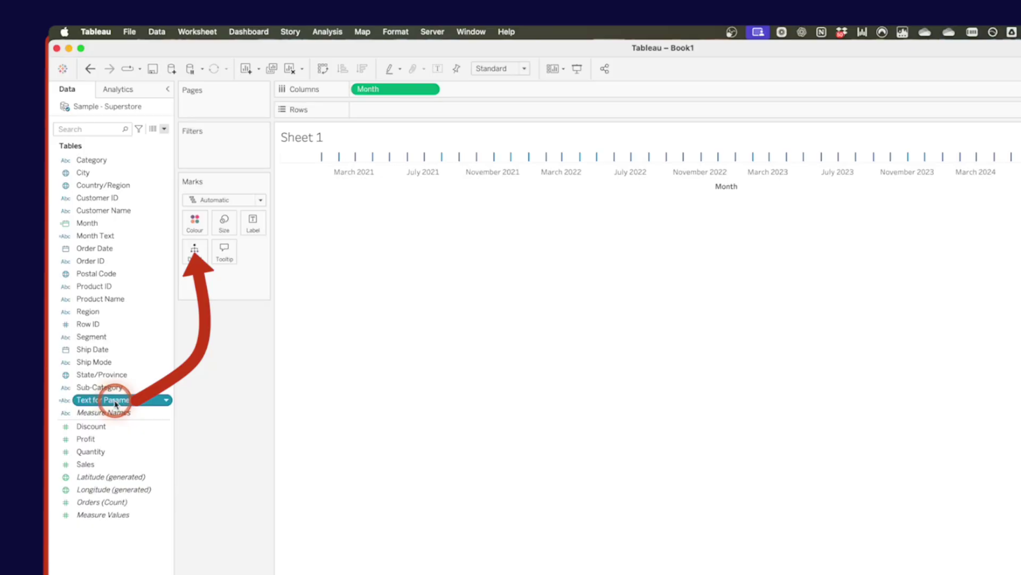
- Put Text for Parameter on Detail in the Marks card
{"action": "left_click_drag", "start_coordinate": [116, 405], "coordinate": [195, 251]}
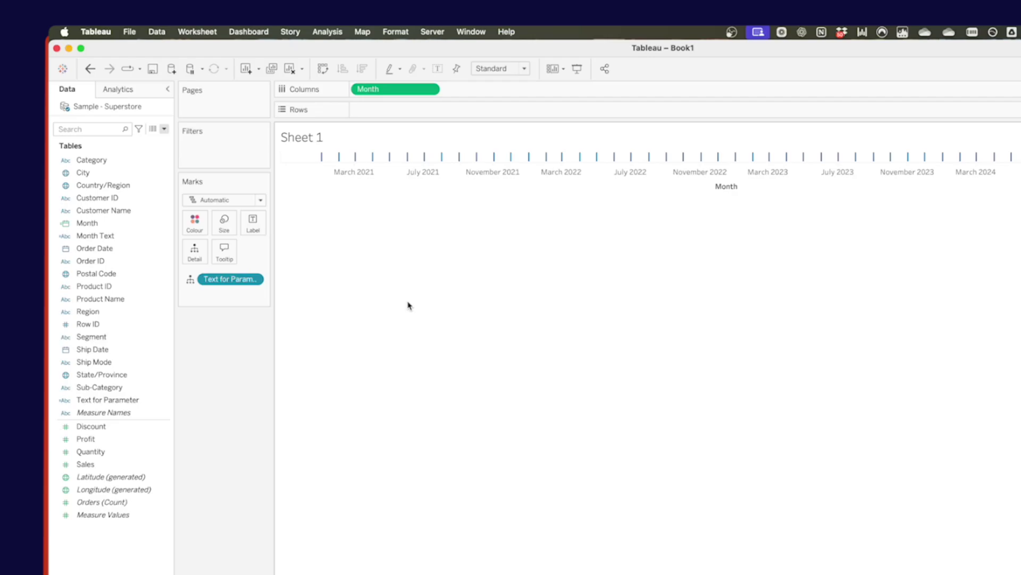
- Add a Change Parameter worksheet action named Update Months Parameter
{"action": "left_click", "coordinate": [214, 40]}
{"action": "left_click", "coordinate": [210, 33]}
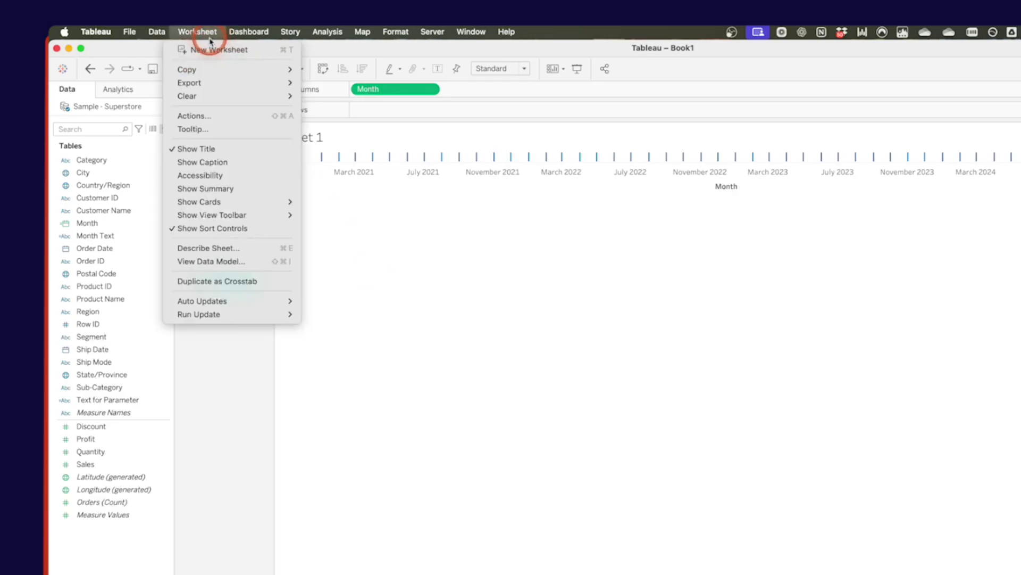
{"action": "left_click", "coordinate": [205, 114]}
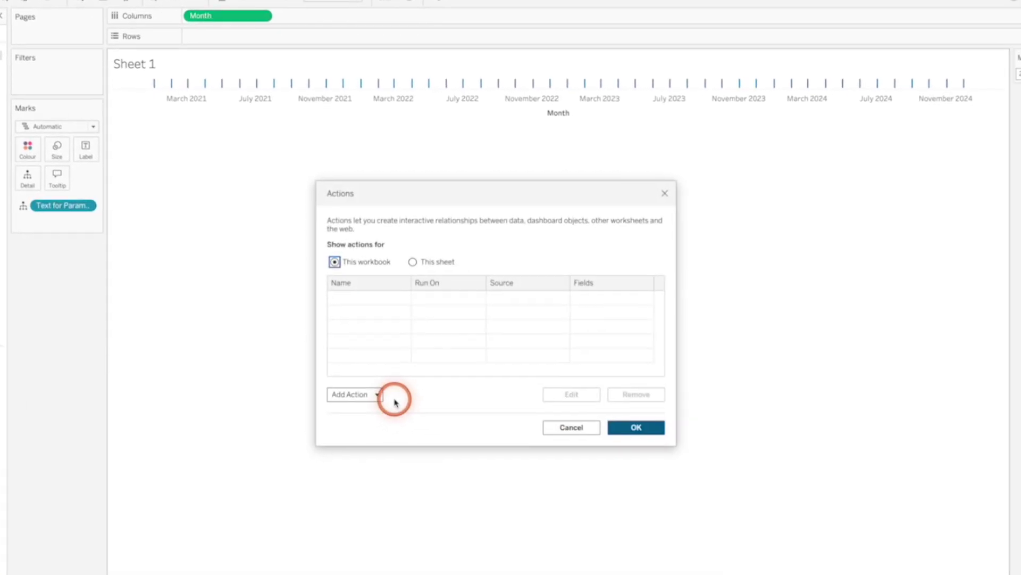
{"action": "left_click", "coordinate": [537, 468]}
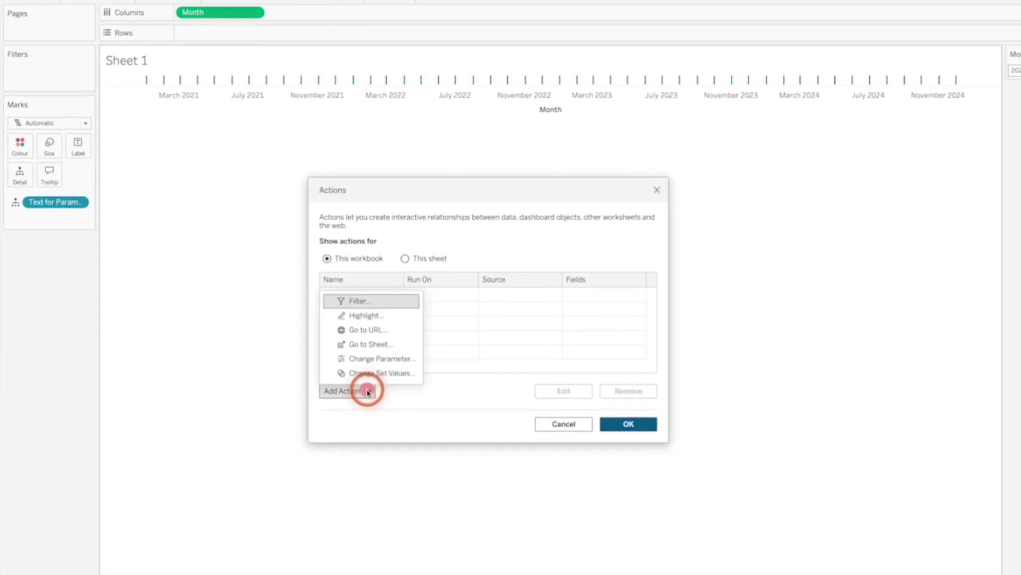
{"action": "left_click", "coordinate": [374, 362]}
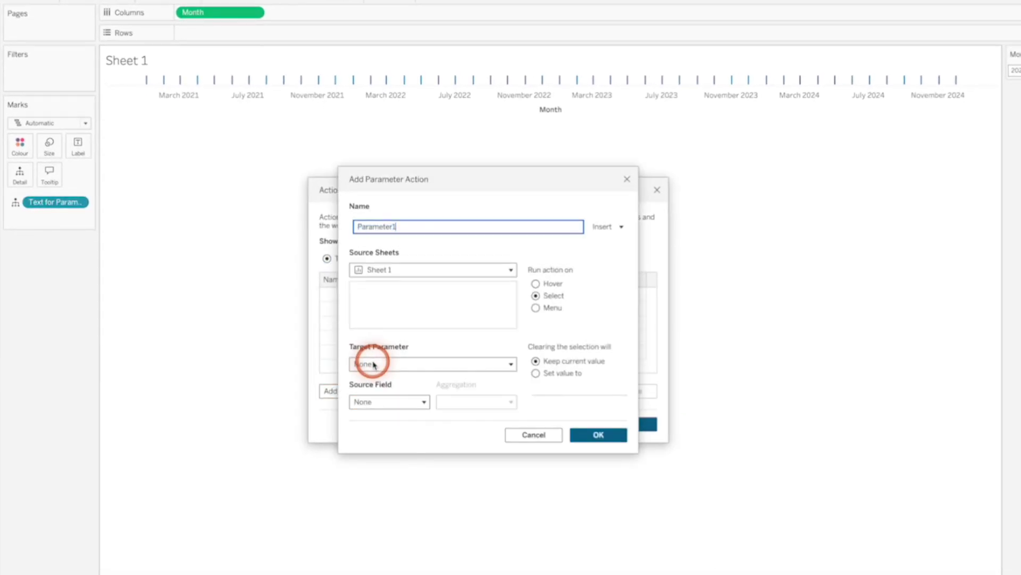
{"action": "key", "text": "BackSpace"}
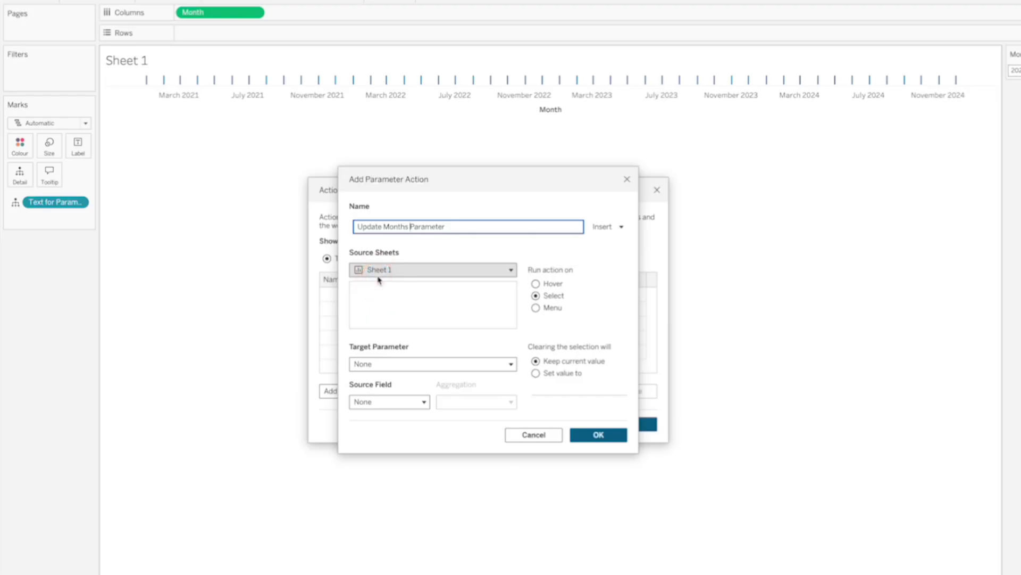
- Set the action's source to Sheet 1, target Months Parameter, value from Text for Parameter, and save
{"action": "left_click", "coordinate": [379, 276]}
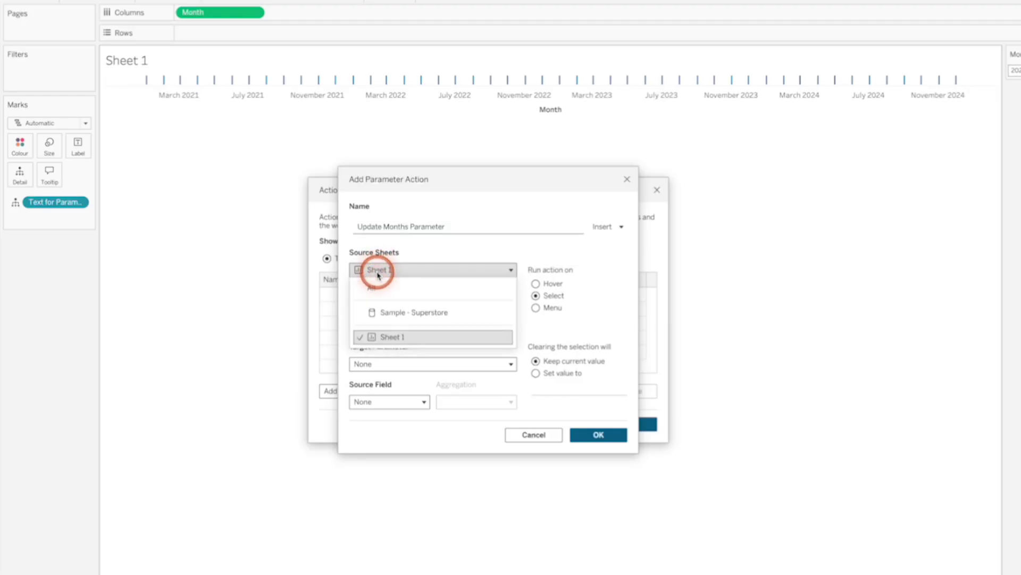
{"action": "left_click", "coordinate": [381, 311]}
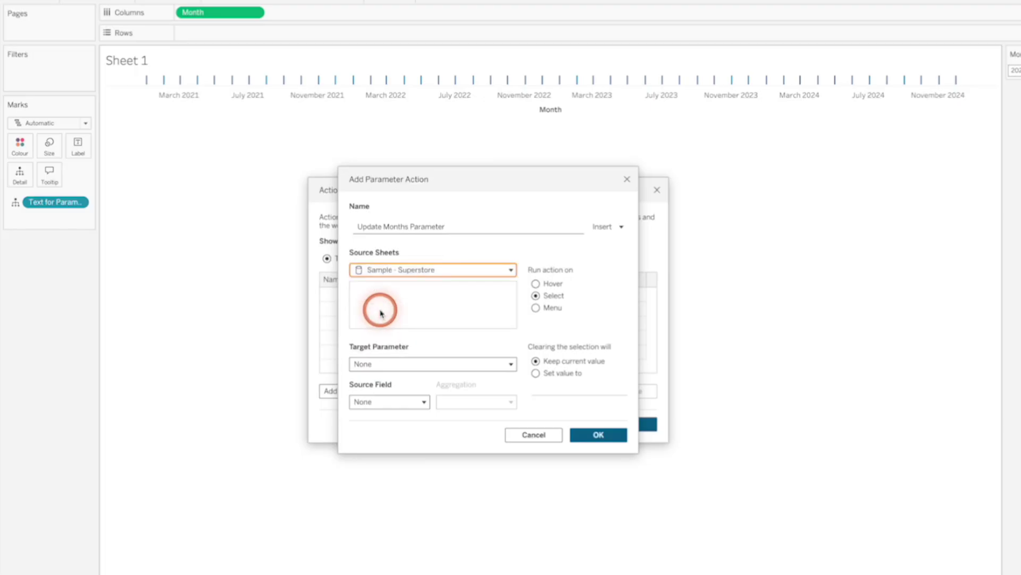
{"action": "left_click", "coordinate": [364, 289]}
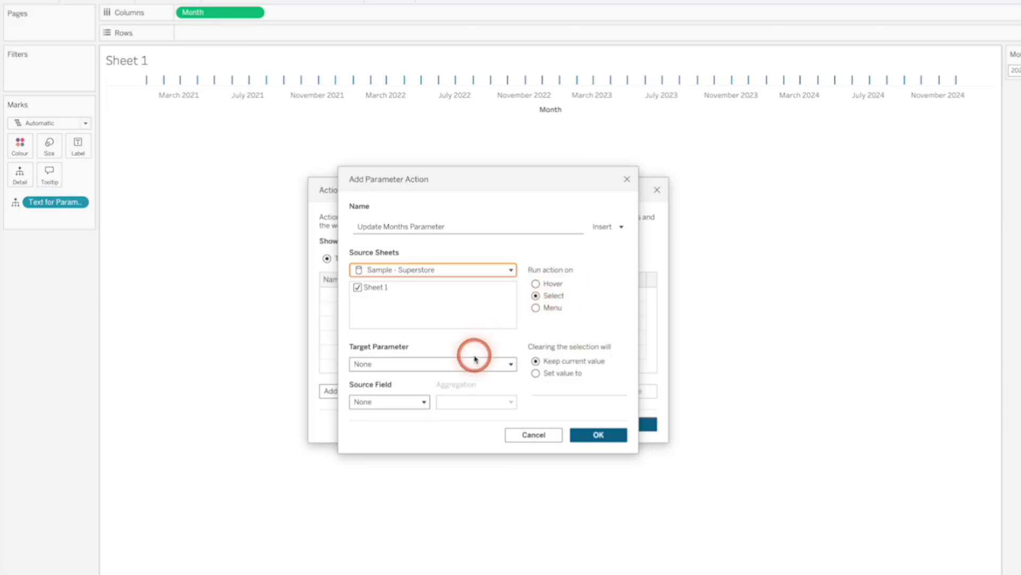
{"action": "left_click", "coordinate": [399, 364]}
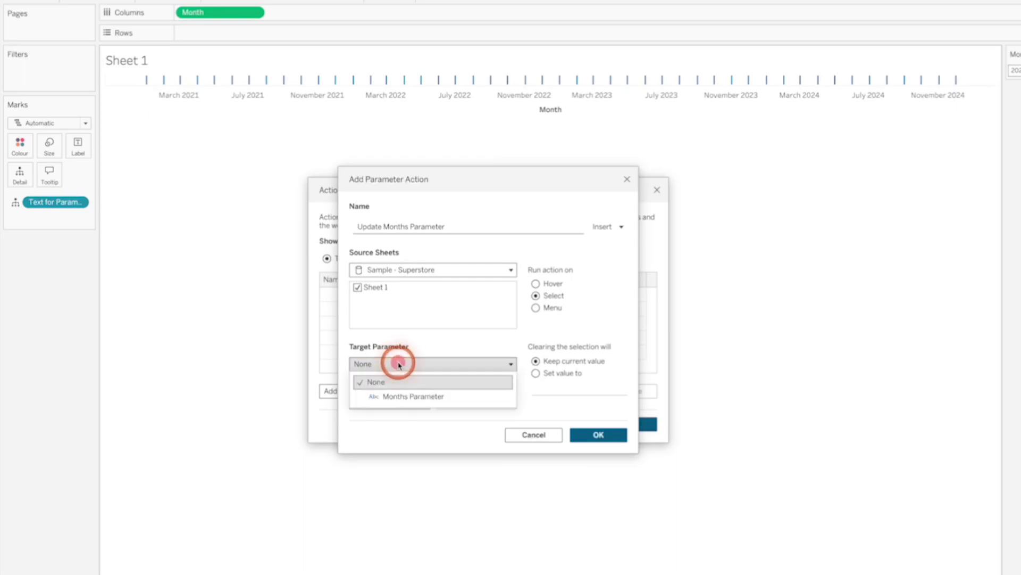
{"action": "left_click", "coordinate": [396, 396]}
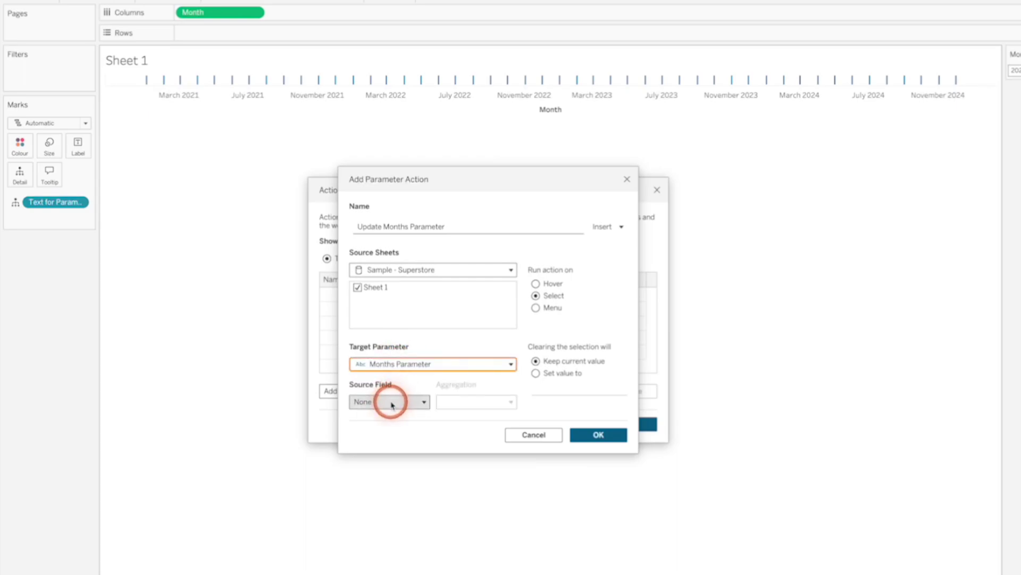
{"action": "left_click", "coordinate": [395, 401]}
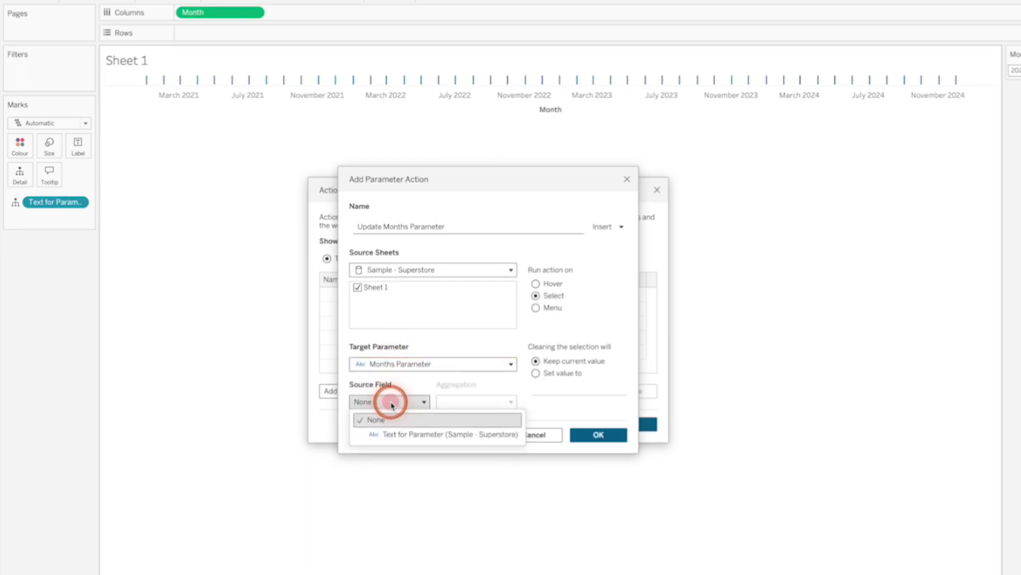
{"action": "left_click", "coordinate": [392, 436]}
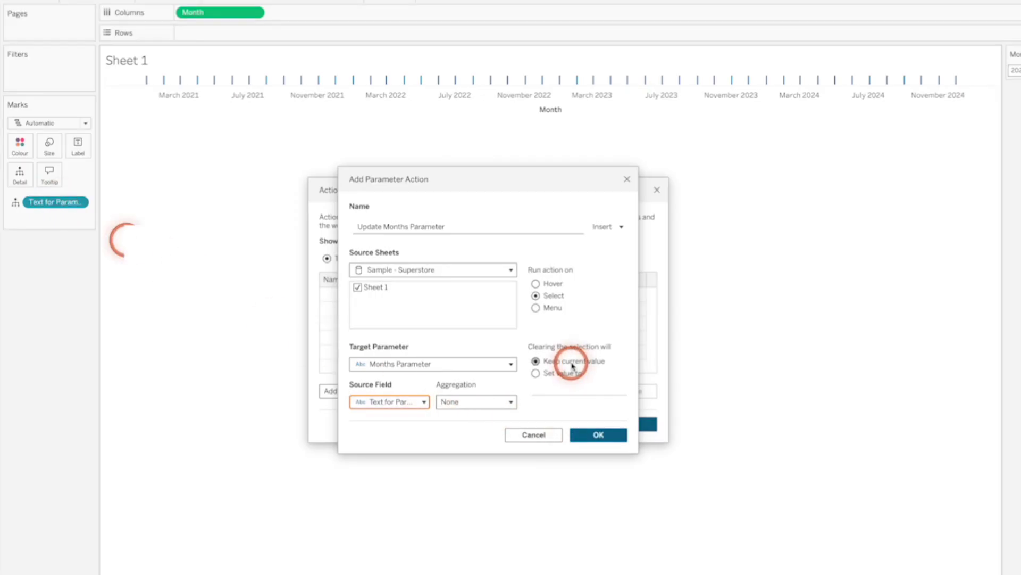
{"action": "left_click", "coordinate": [597, 433]}
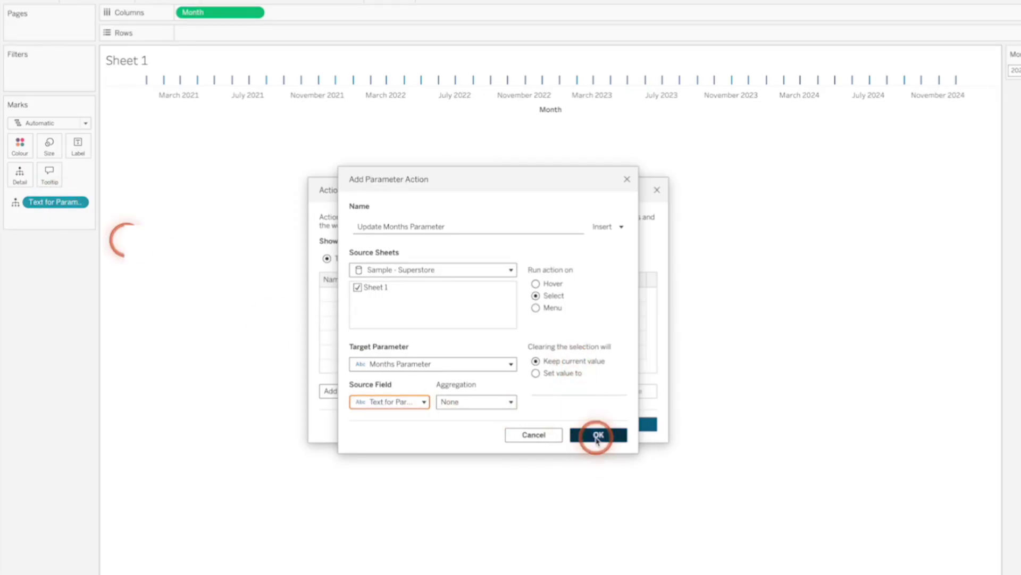
{"action": "left_click", "coordinate": [628, 426]}
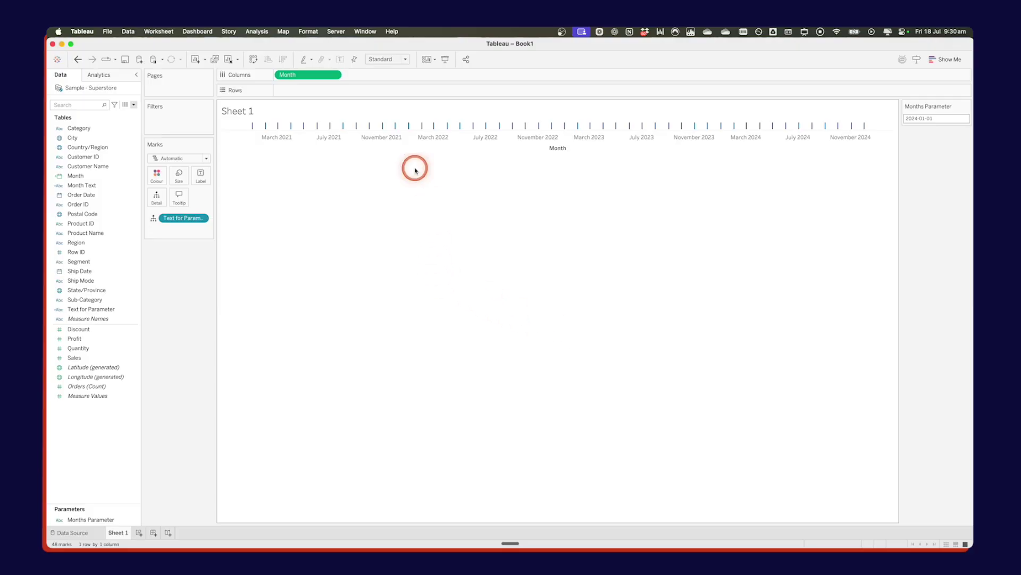
- Click the March 2023 mark so Months Parameter becomes 2023-03-01
{"action": "left_click", "coordinate": [421, 127]}
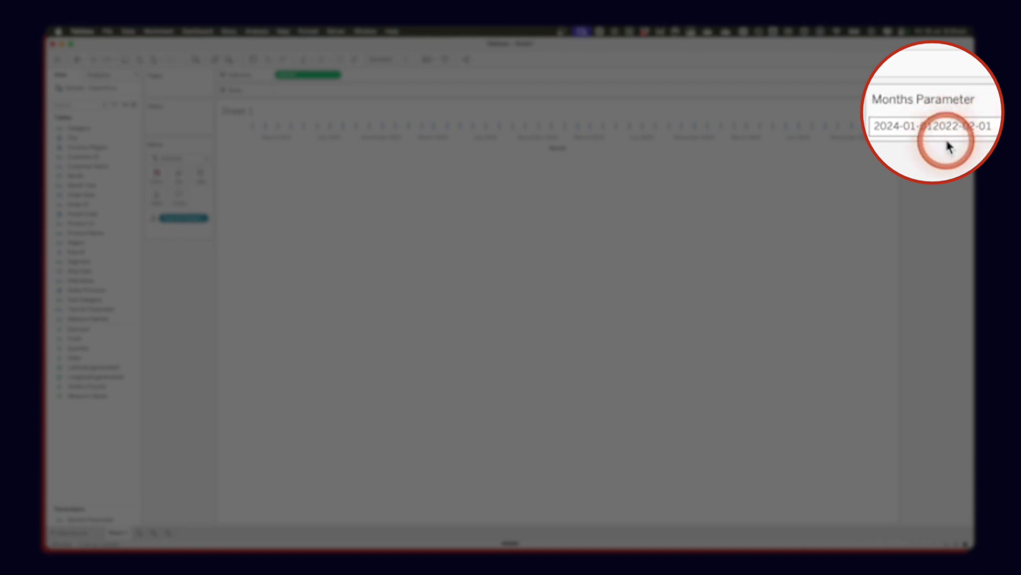
{"action": "mouse_move", "coordinate": [591, 121]}
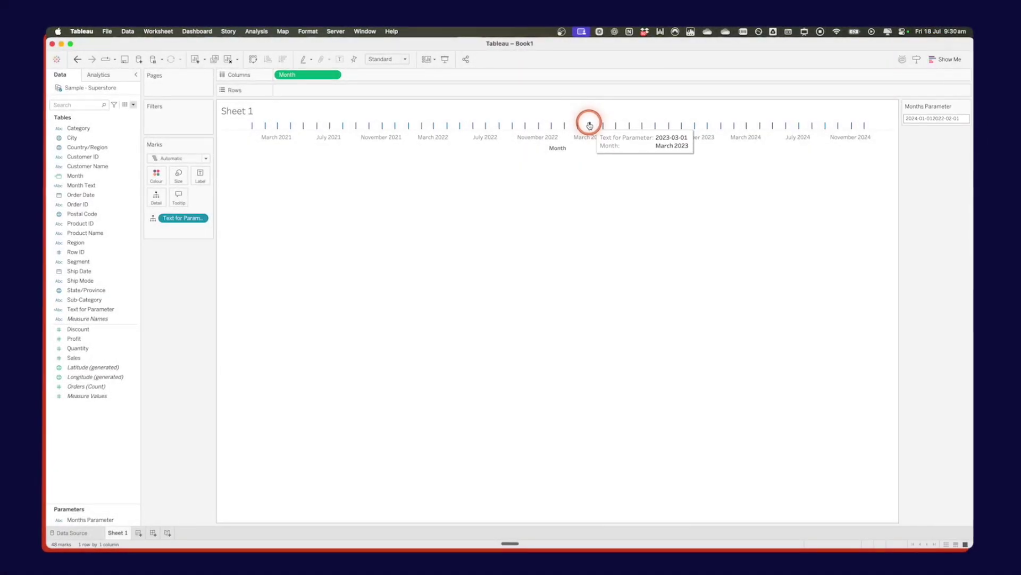
{"action": "left_click", "coordinate": [482, 154]}
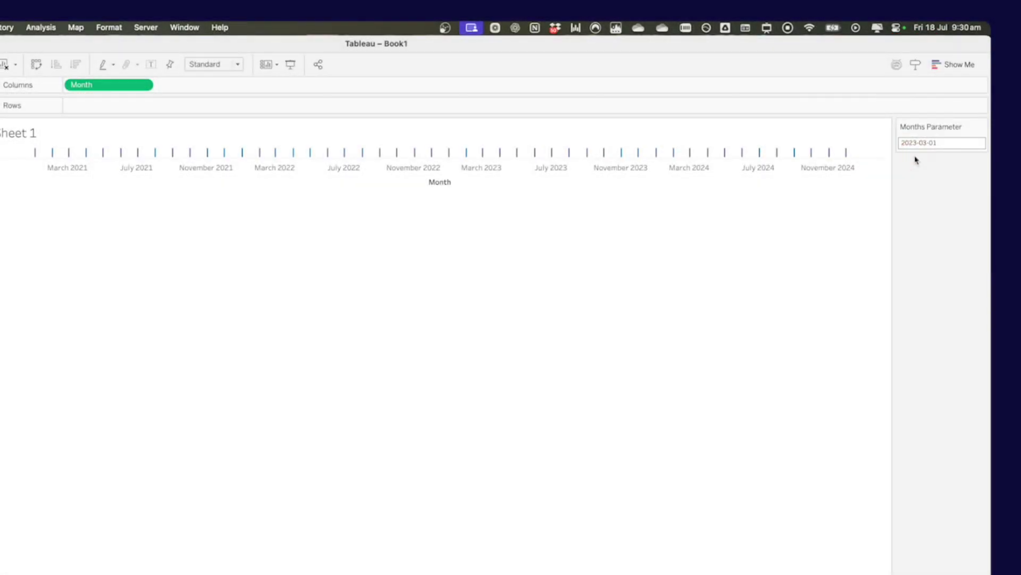
{"action": "left_click", "coordinate": [33, 382]}
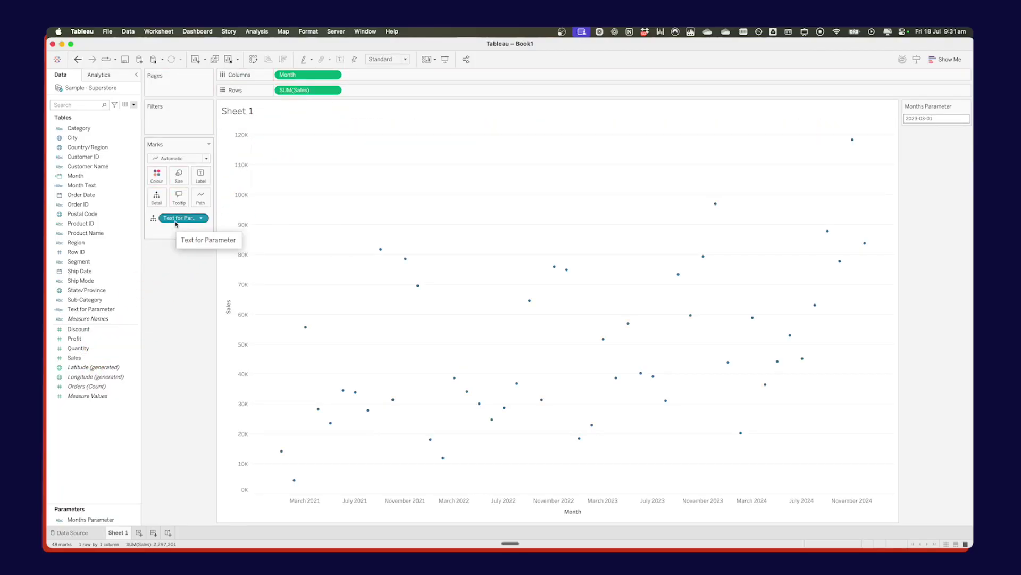
- Put Text for Parameter on Path to join the monthly sales points into a line
{"action": "left_click", "coordinate": [176, 222]}
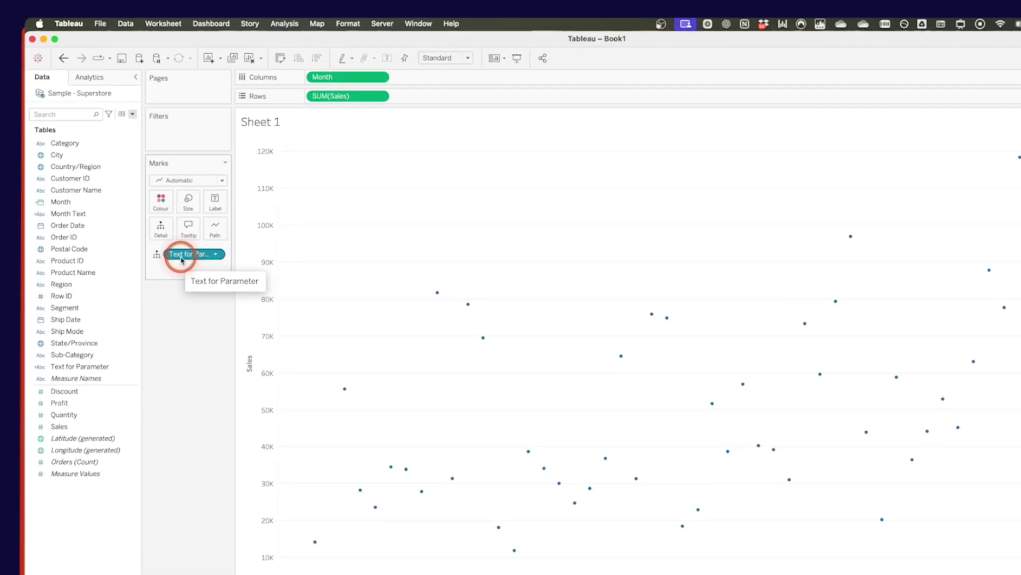
{"action": "left_click_drag", "start_coordinate": [181, 258], "coordinate": [214, 232]}
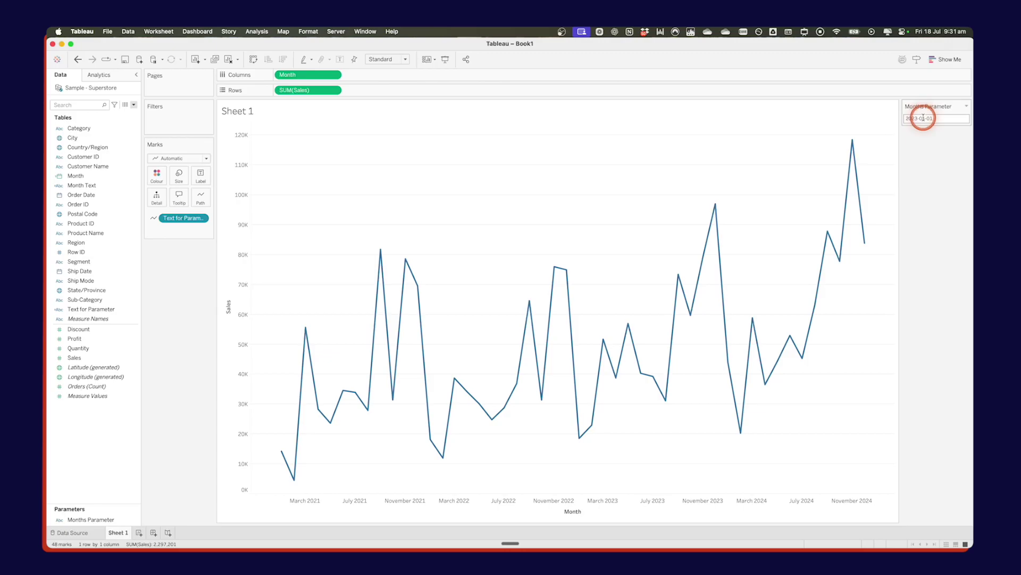
- Create the 'Left Date' calculation as LEFT([Months Parameter],10)
{"action": "left_click", "coordinate": [134, 105]}
{"action": "left_click", "coordinate": [108, 114]}
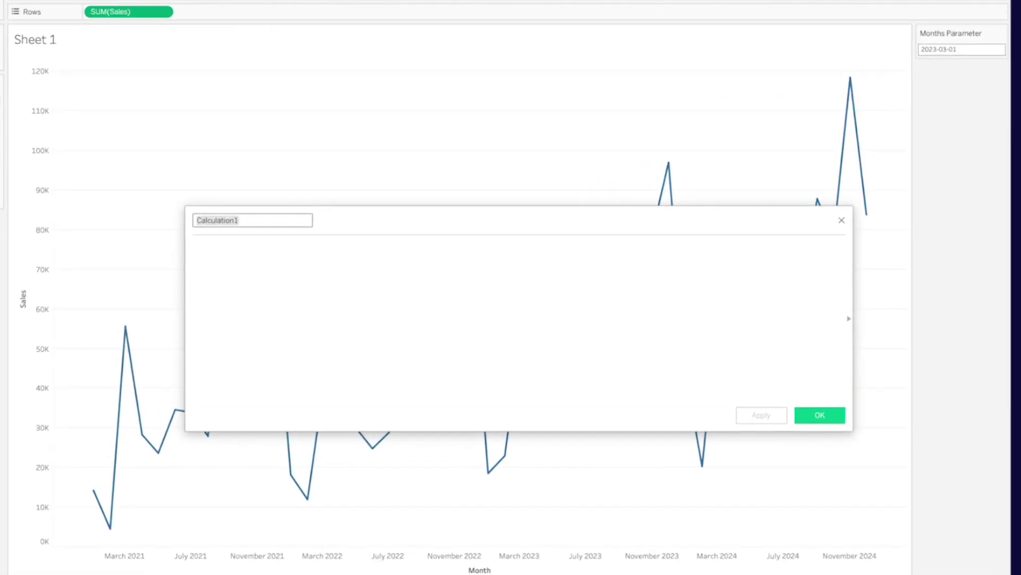
{"action": "type", "text": "Left Date"}
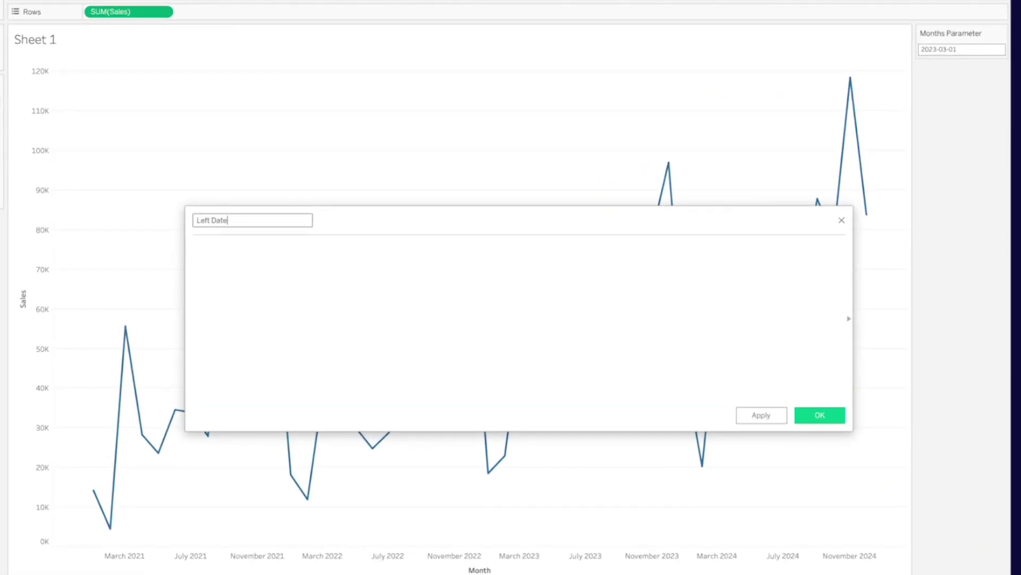
{"action": "left_click", "coordinate": [218, 289]}
{"action": "type", "text": "Left"}
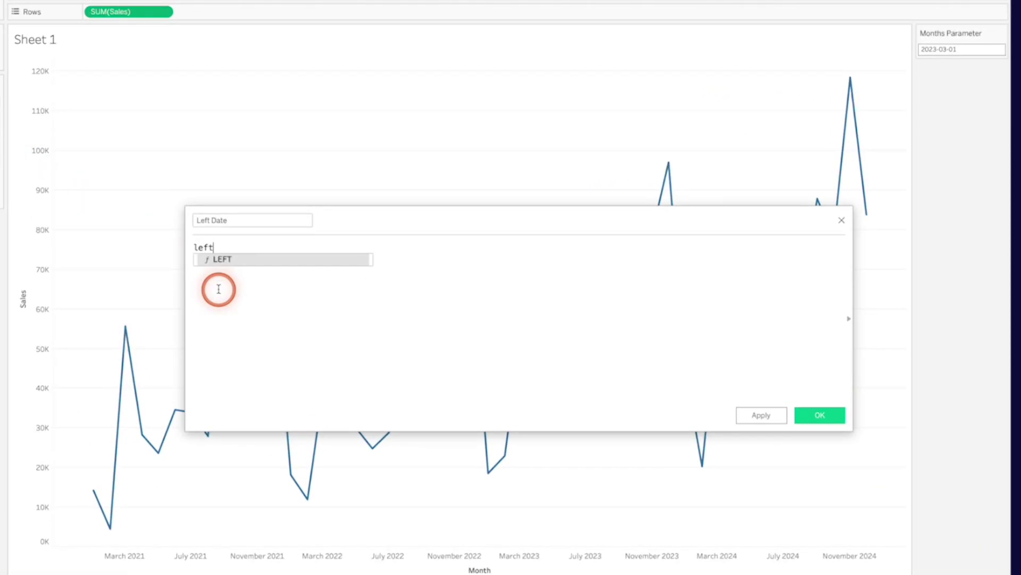
{"action": "key", "text": "Return"}
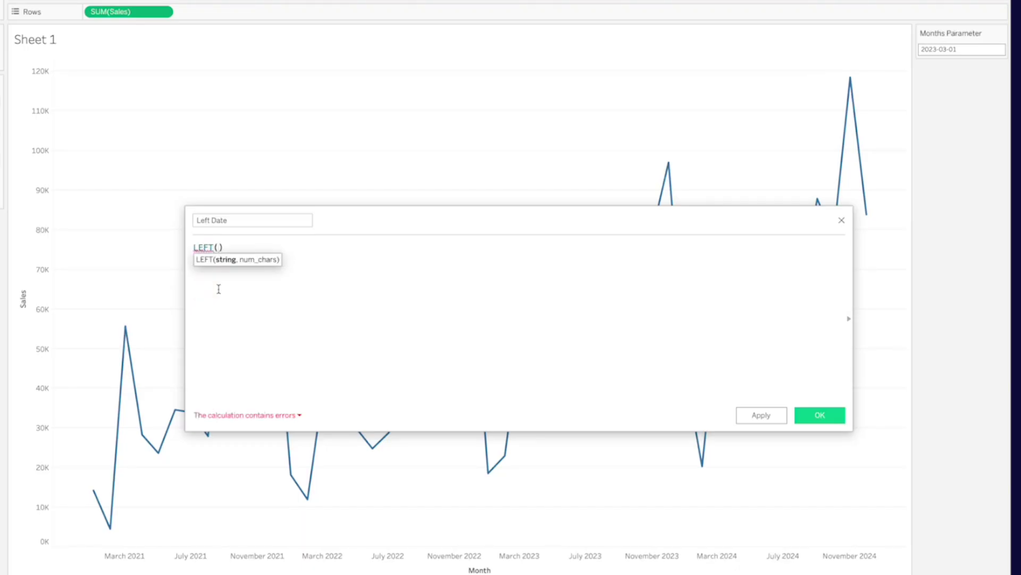
{"action": "type", "text": "Month"}
{"action": "key", "text": "Down"}
{"action": "key", "text": "Down"}
{"action": "key", "text": "Down"}
{"action": "key", "text": "Return"}
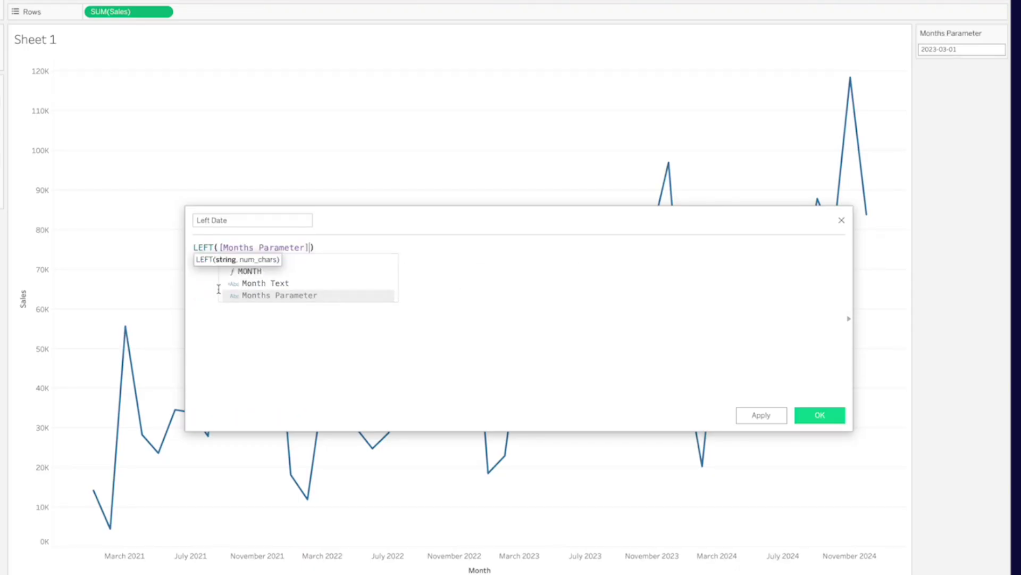
{"action": "type", "text": ",10"}
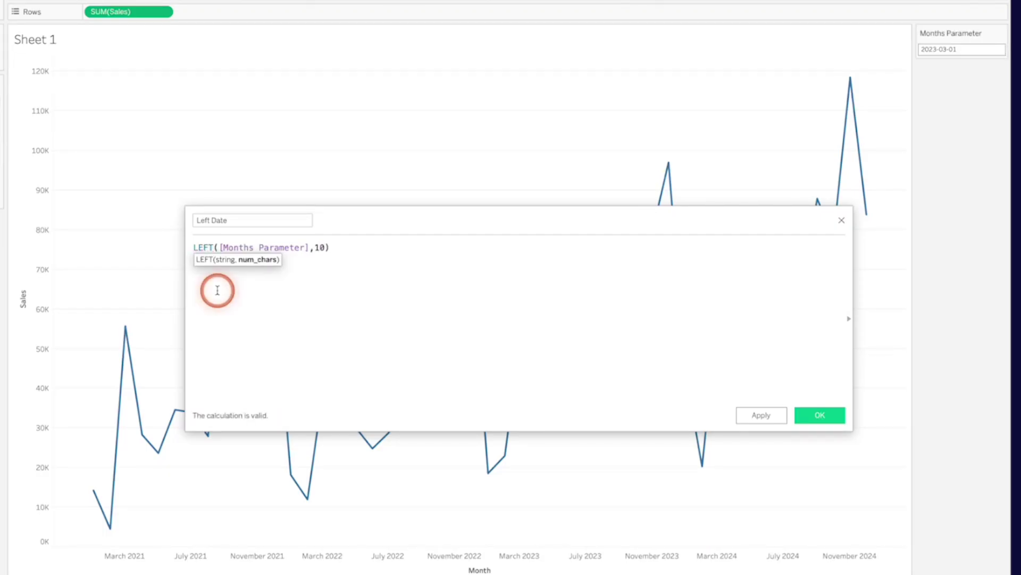
{"action": "left_click", "coordinate": [810, 414]}
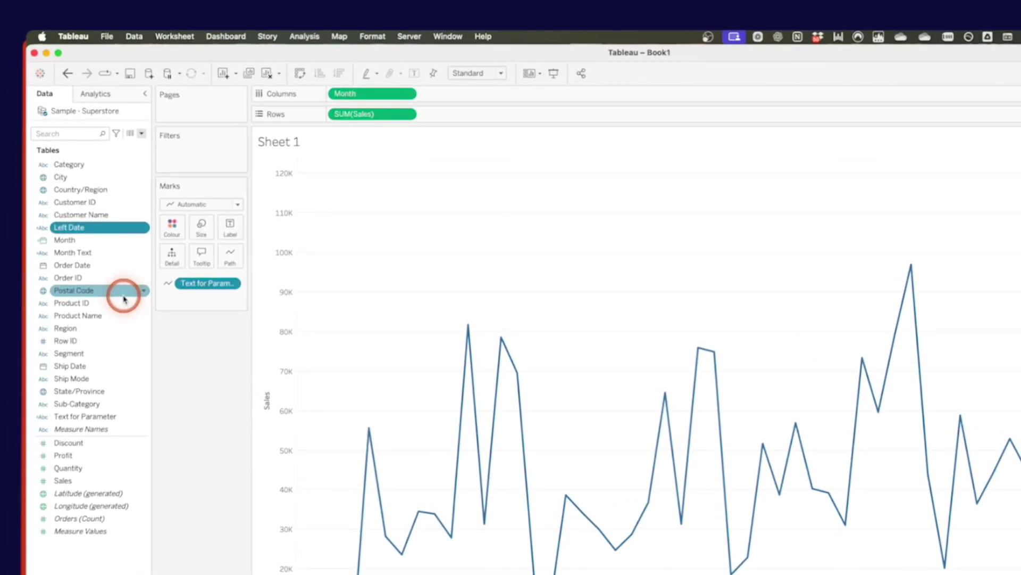
- Create the 'Right Date' calculation as DATE(RIGHT([Months Parameter],10))
{"action": "left_click", "coordinate": [141, 134]}
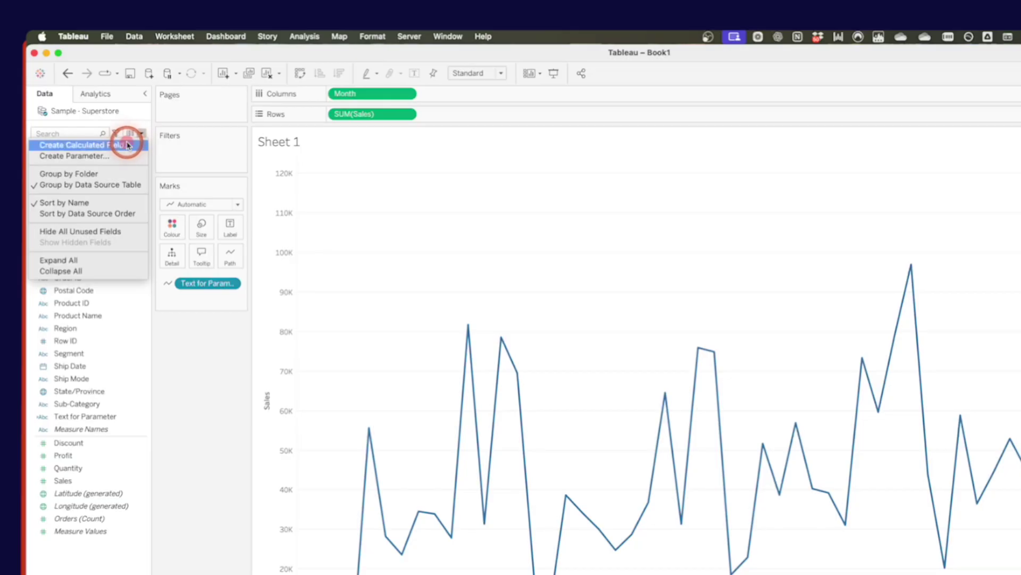
{"action": "left_click", "coordinate": [127, 144]}
{"action": "type", "text": "Right Date"}
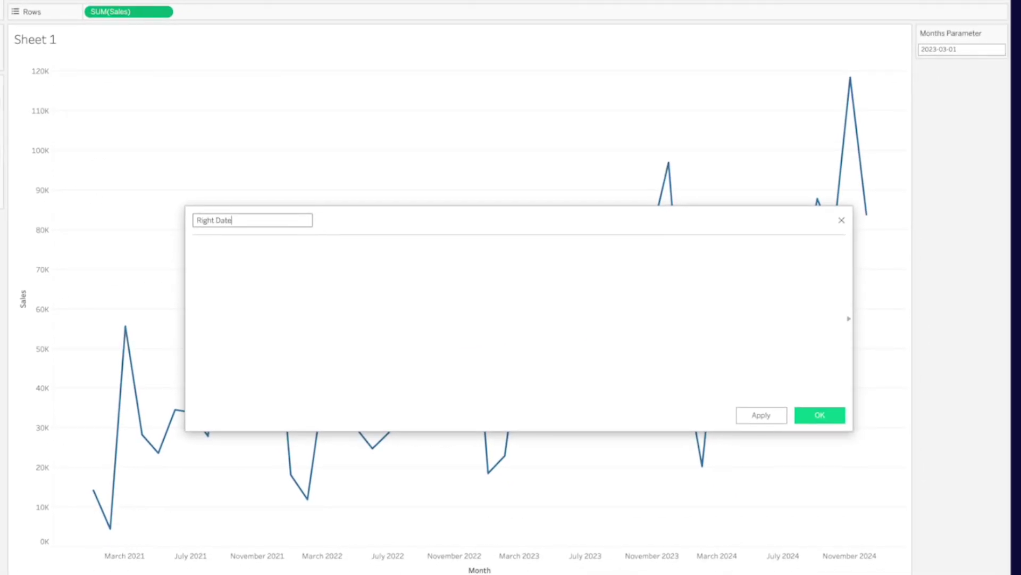
{"action": "left_click", "coordinate": [286, 302]}
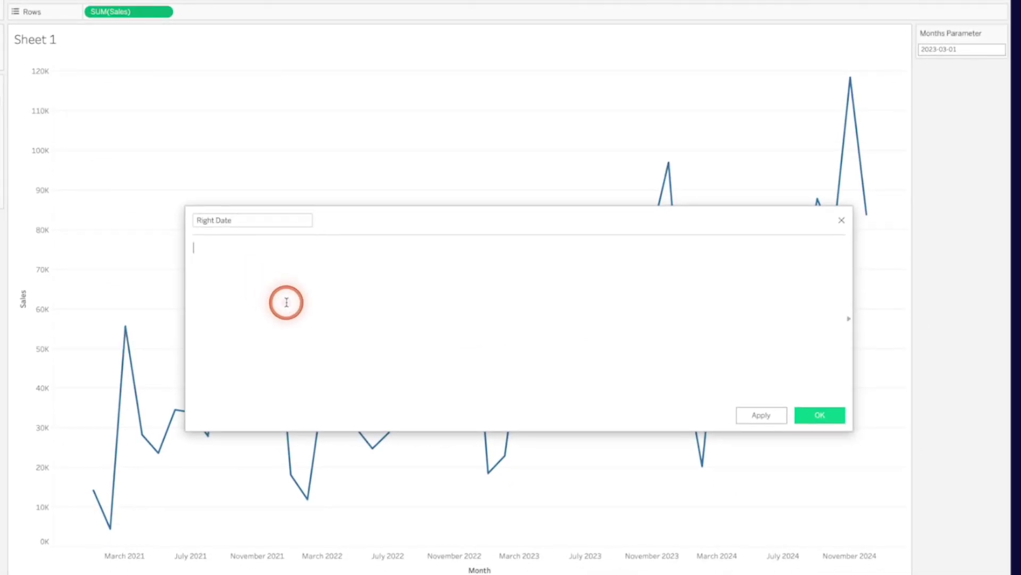
{"action": "type", "text": "Right"}
{"action": "key", "text": "Return"}
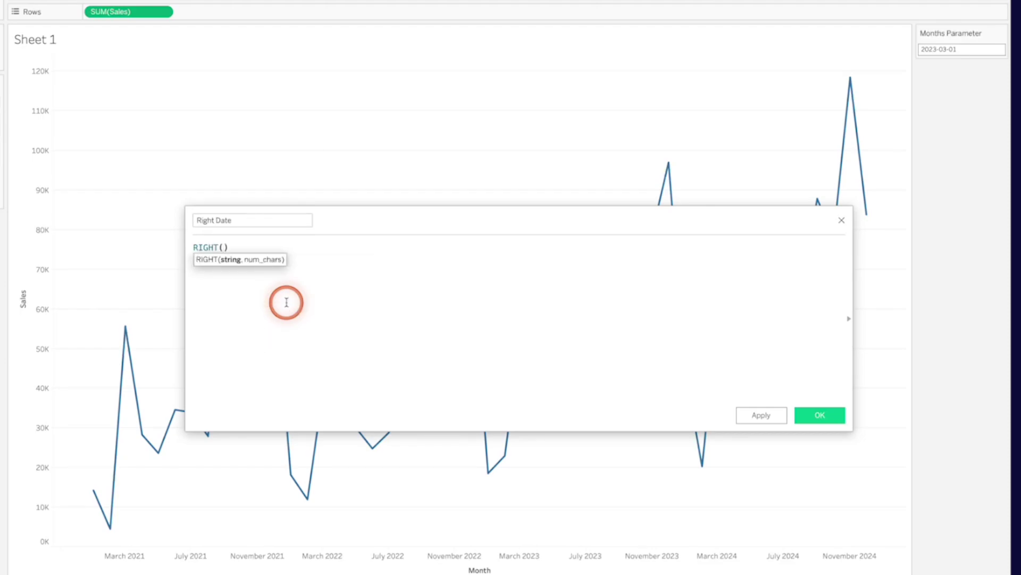
{"action": "type", "text": "para"}
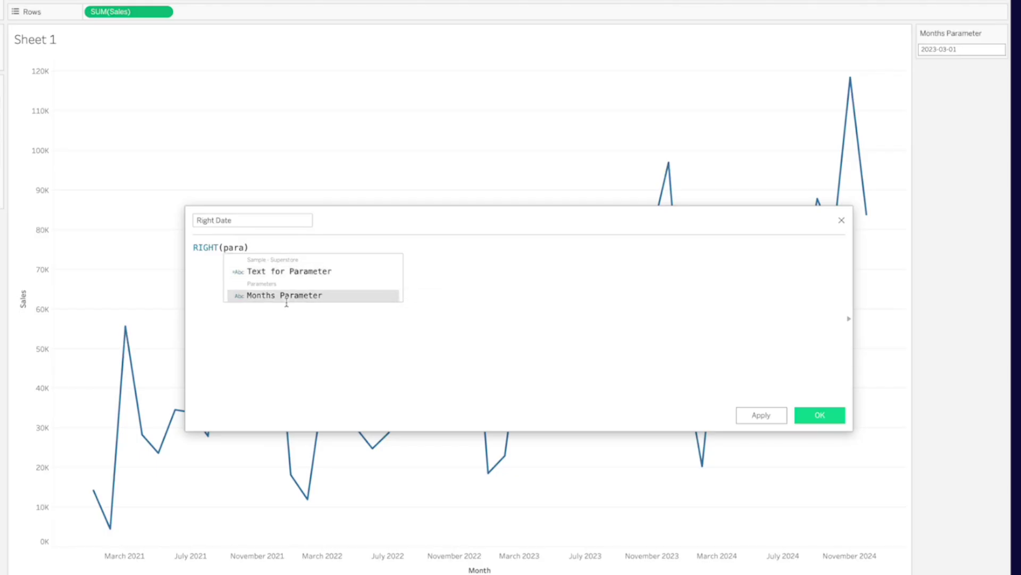
{"action": "left_click", "coordinate": [287, 296]}
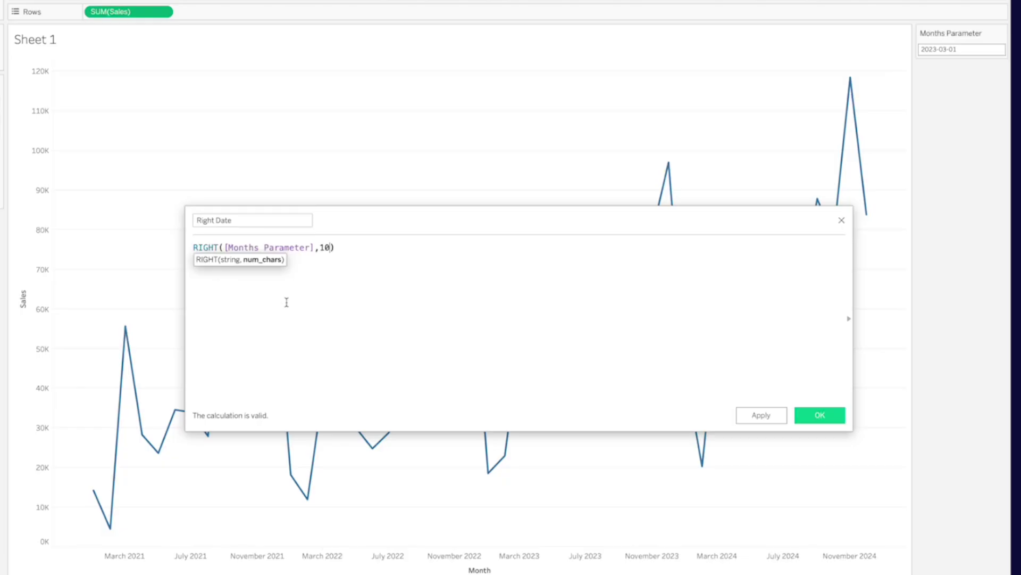
{"action": "key", "text": "Home"}
{"action": "type", "text": "DATE"}
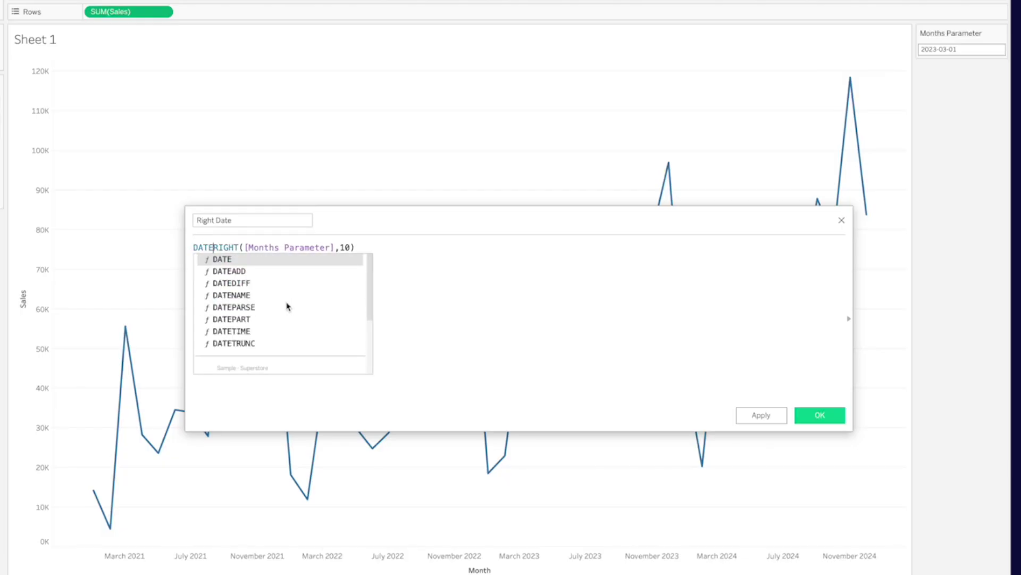
{"action": "type", "text": "("}
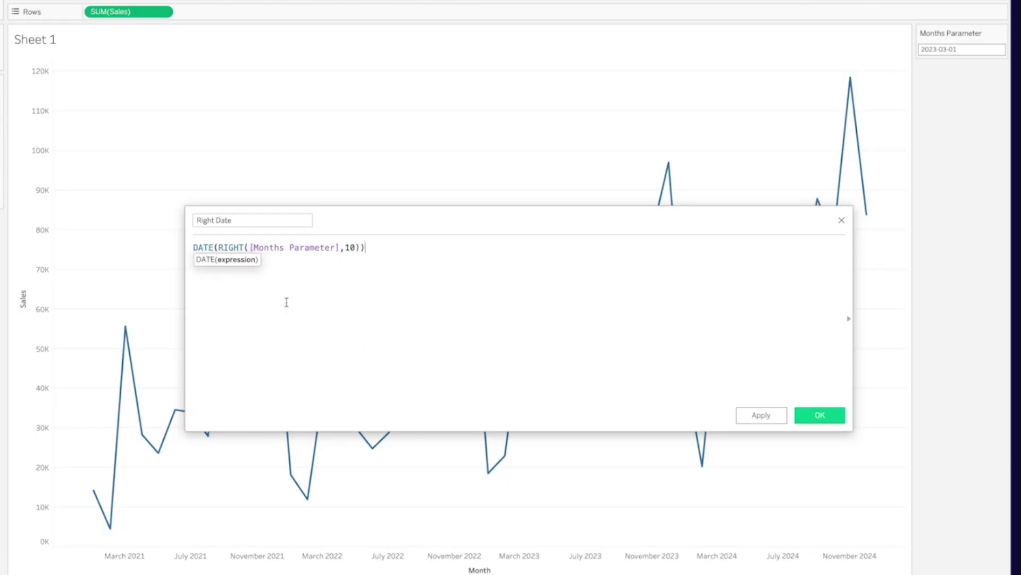
{"action": "left_click", "coordinate": [819, 415]}
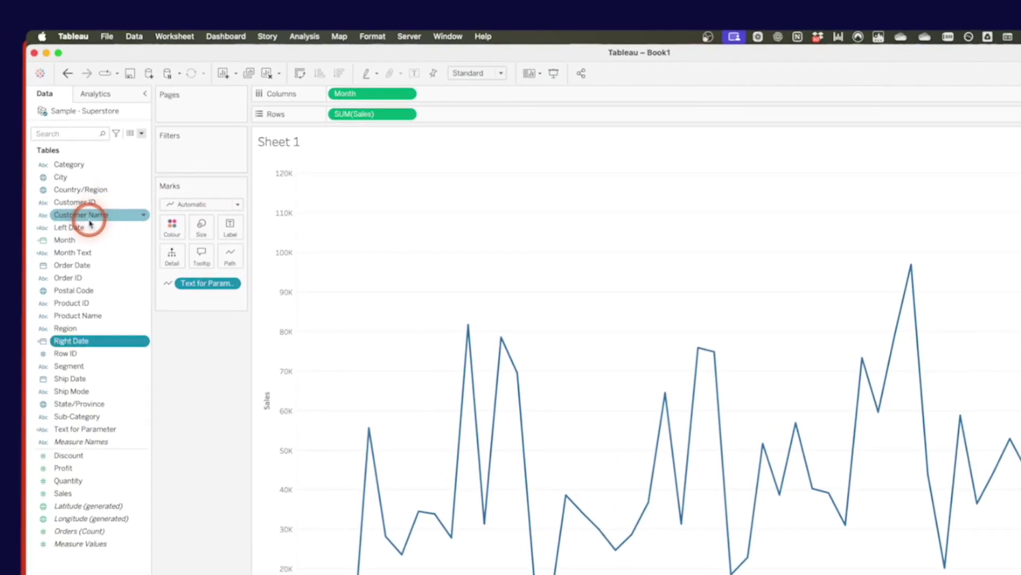
- Wrap the Left Date calculation in DATE() so it returns a date
{"action": "right_click", "coordinate": [88, 228]}
{"action": "left_click", "coordinate": [109, 294]}
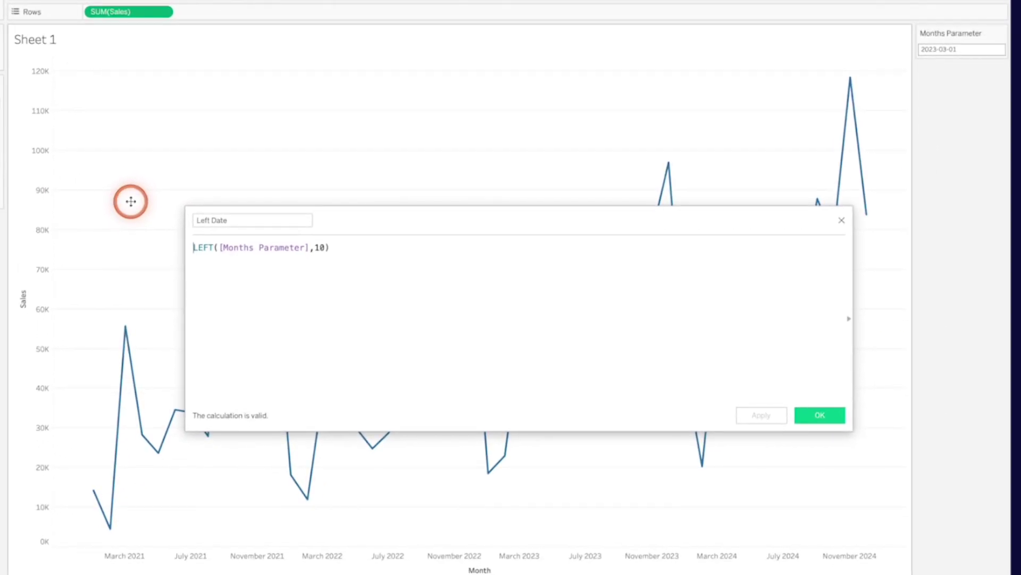
{"action": "key", "text": "Home"}
{"action": "type", "text": "DATE("}
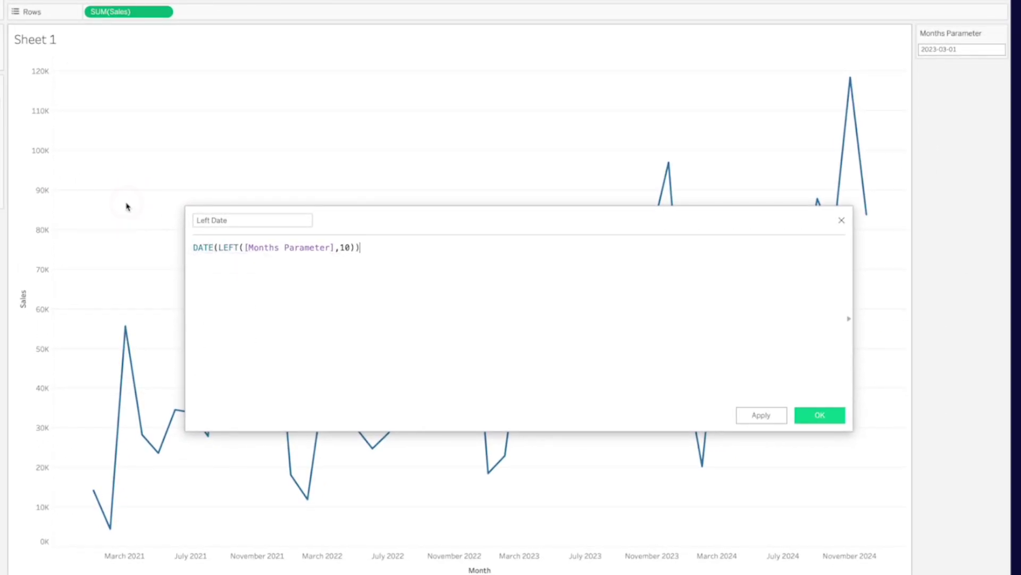
{"action": "left_click", "coordinate": [806, 419]}
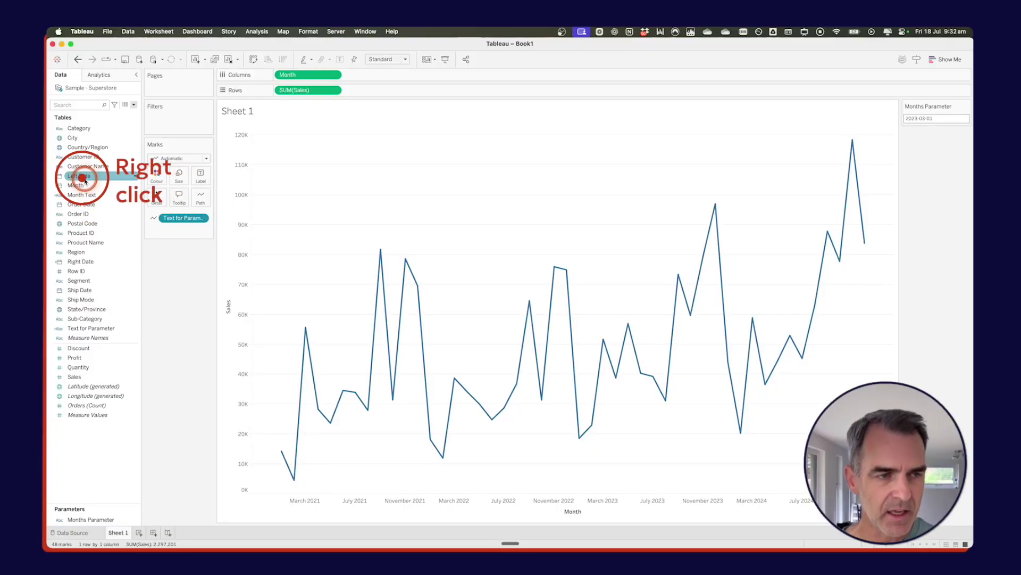
- Add MONTH(Left Date) and MONTH(Right Date) to the marks as detail
{"action": "left_click_drag", "start_coordinate": [85, 181], "coordinate": [156, 197]}
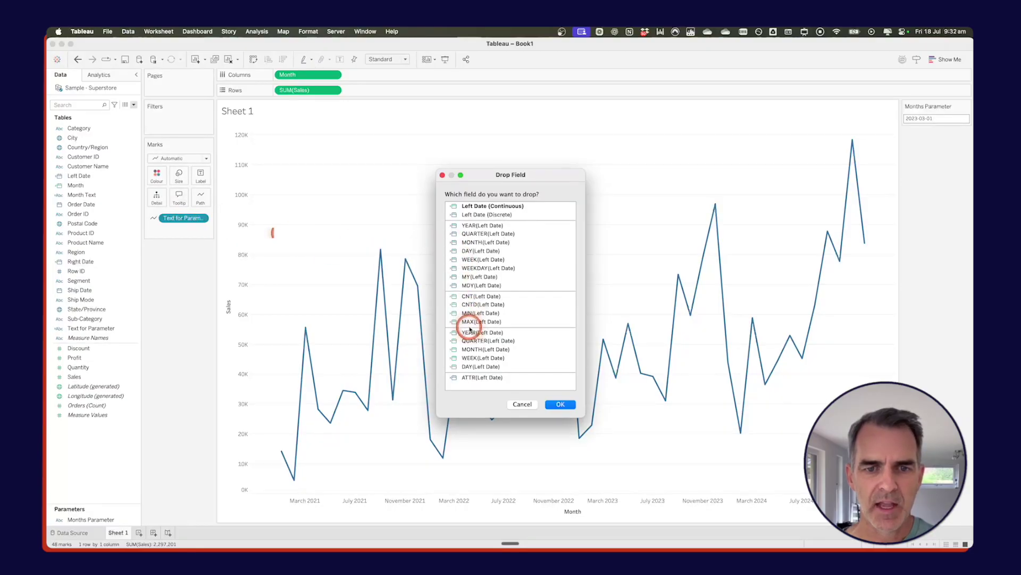
{"action": "left_click", "coordinate": [471, 350]}
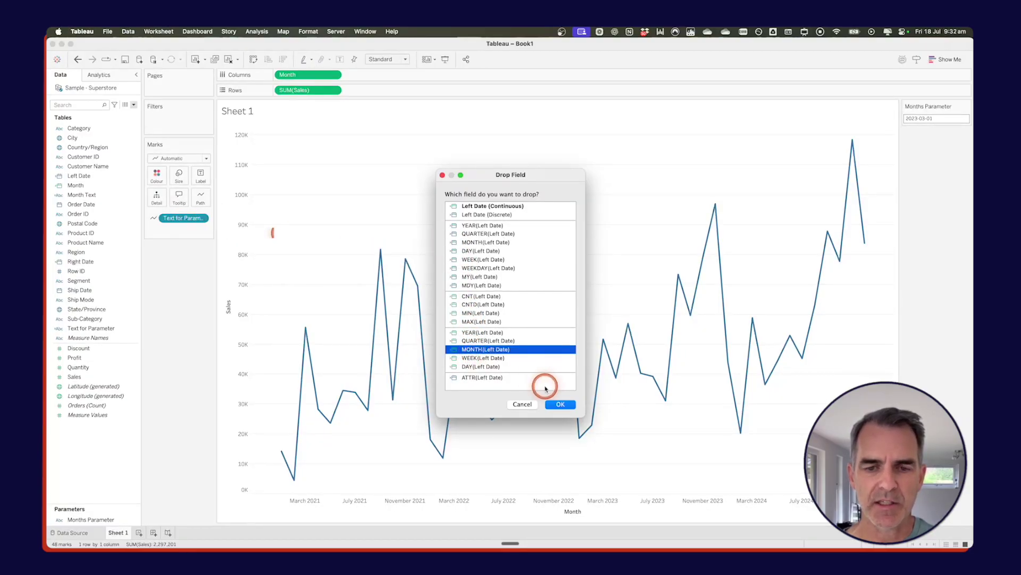
{"action": "left_click", "coordinate": [558, 405]}
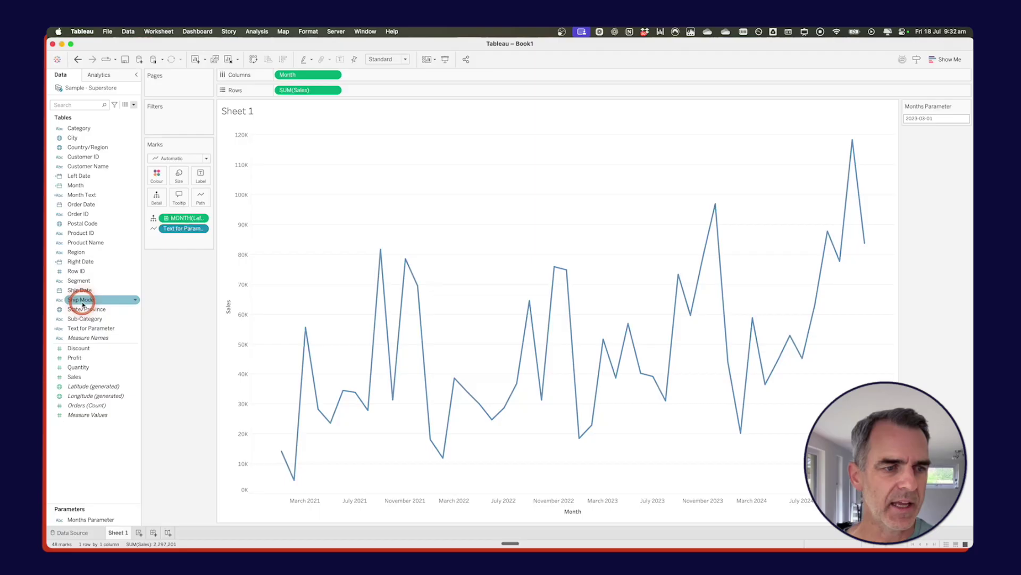
{"action": "left_click", "coordinate": [81, 329]}
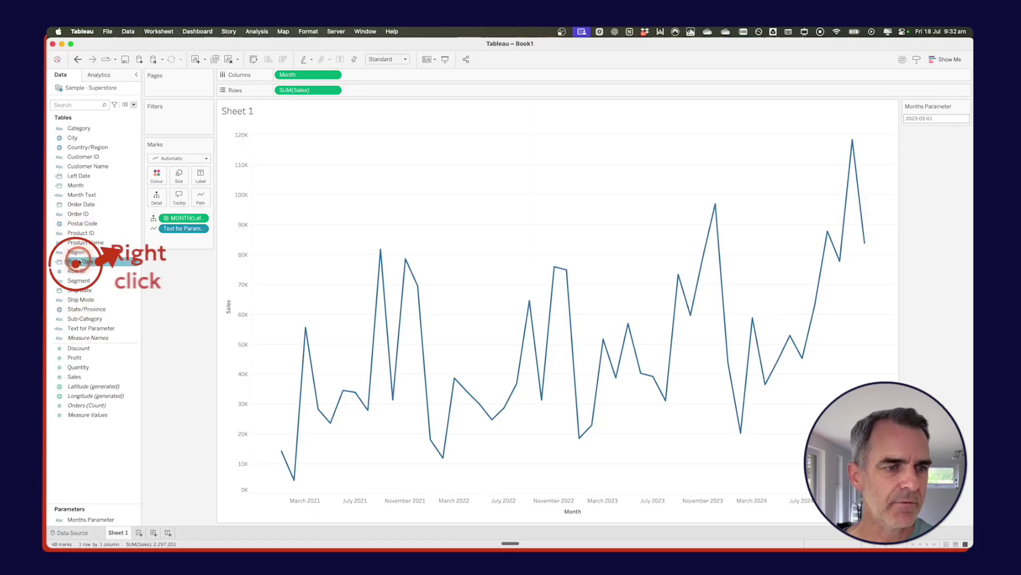
{"action": "left_click_drag", "start_coordinate": [81, 330], "coordinate": [156, 198]}
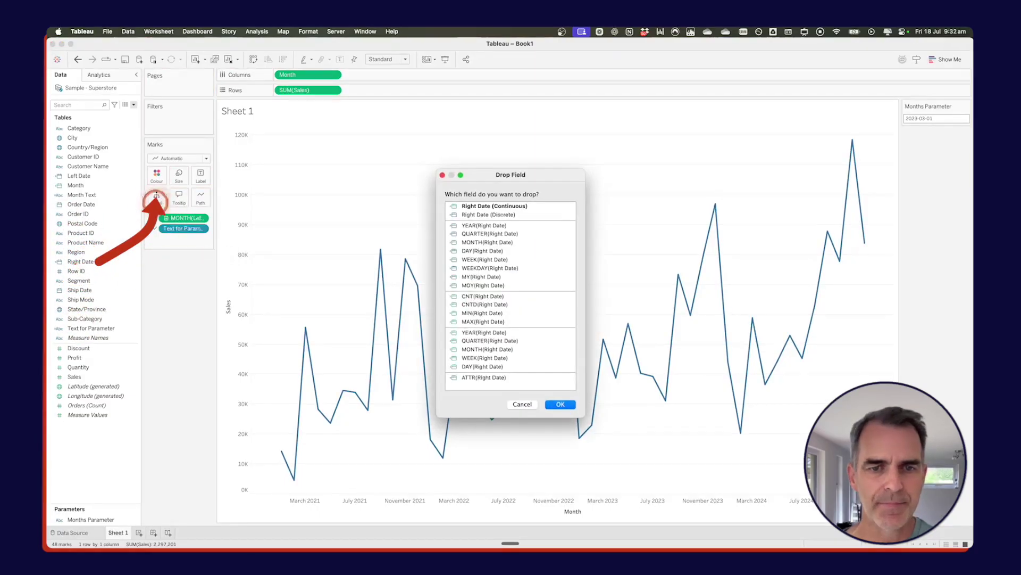
{"action": "left_click", "coordinate": [492, 349]}
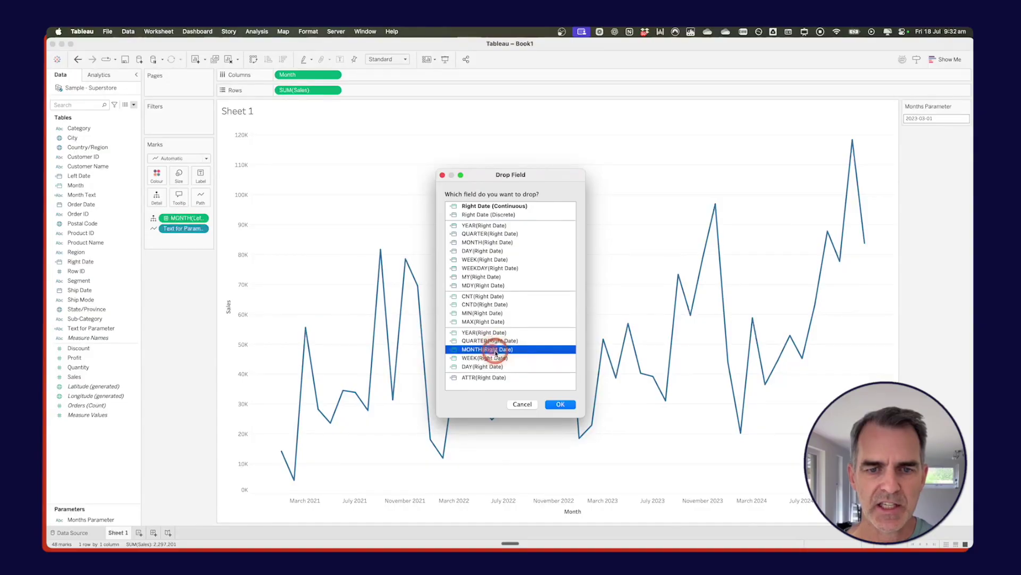
{"action": "left_click", "coordinate": [557, 405]}
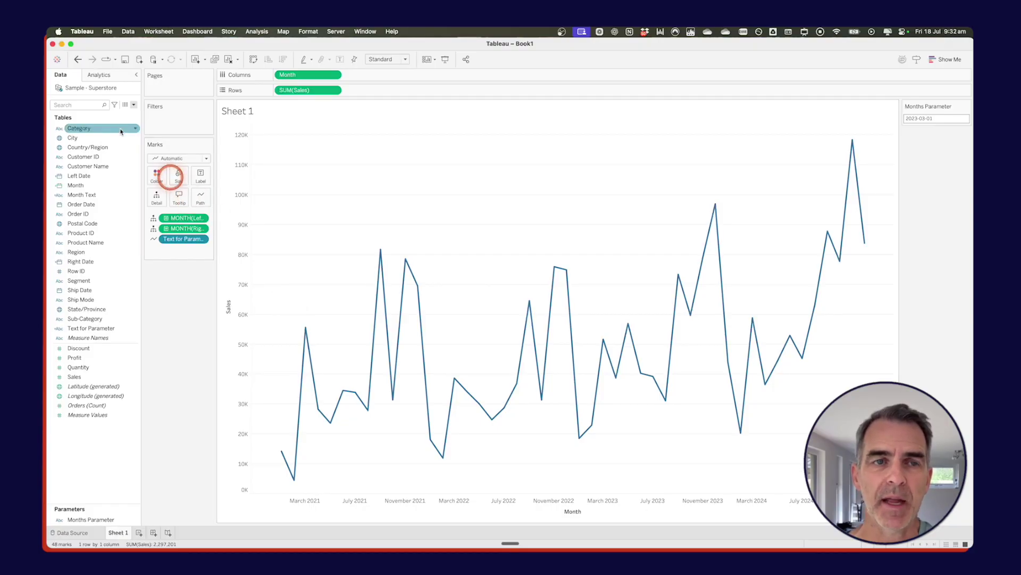
- Add a table-wide reference band starting at MONTH(Left Date), with no label and a custom <Value> tooltip
{"action": "left_click", "coordinate": [105, 75]}
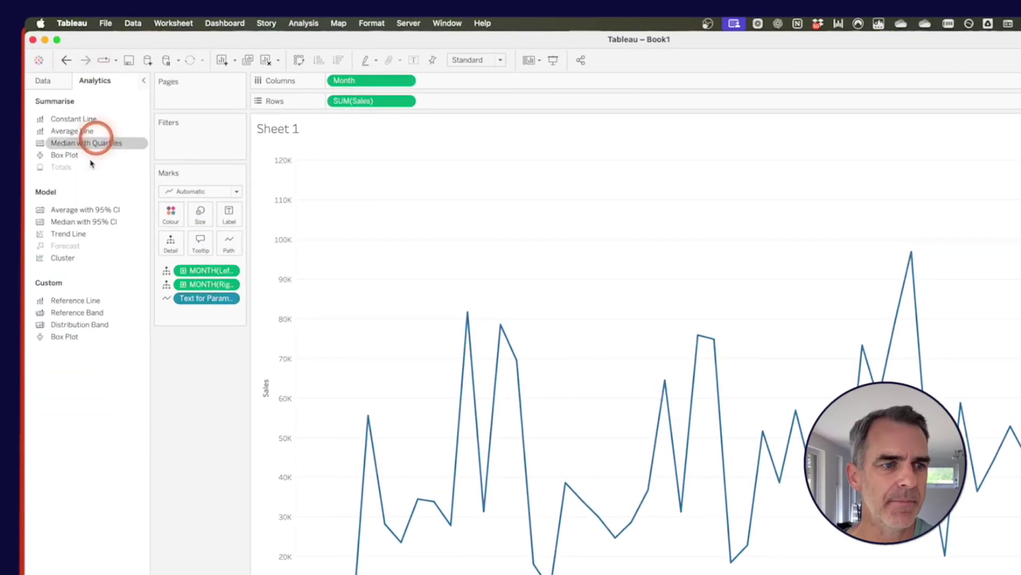
{"action": "left_click_drag", "start_coordinate": [111, 311], "coordinate": [361, 209]}
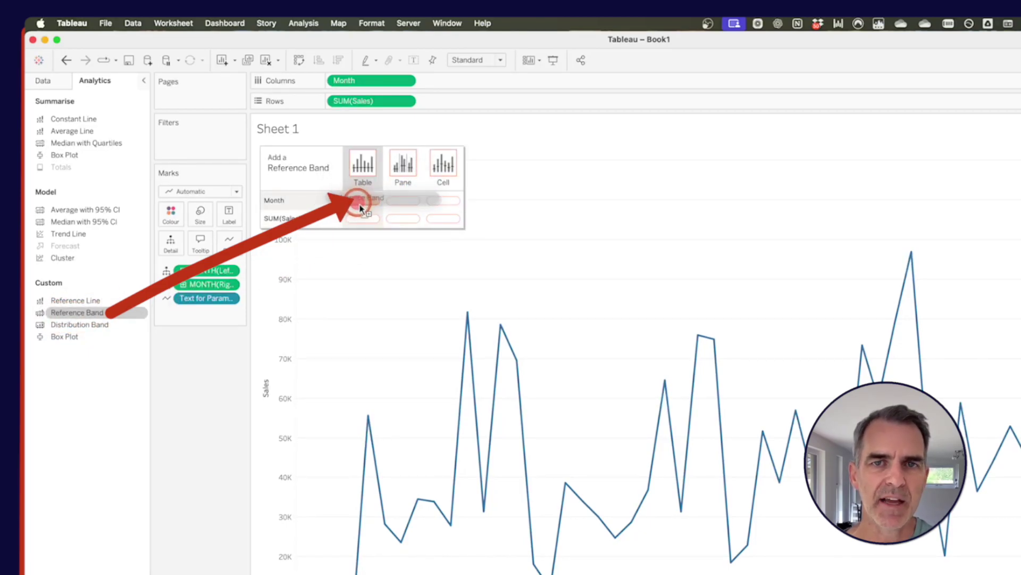
{"action": "left_click_drag", "start_coordinate": [360, 208], "coordinate": [356, 202]}
{"action": "left_click", "coordinate": [530, 292]}
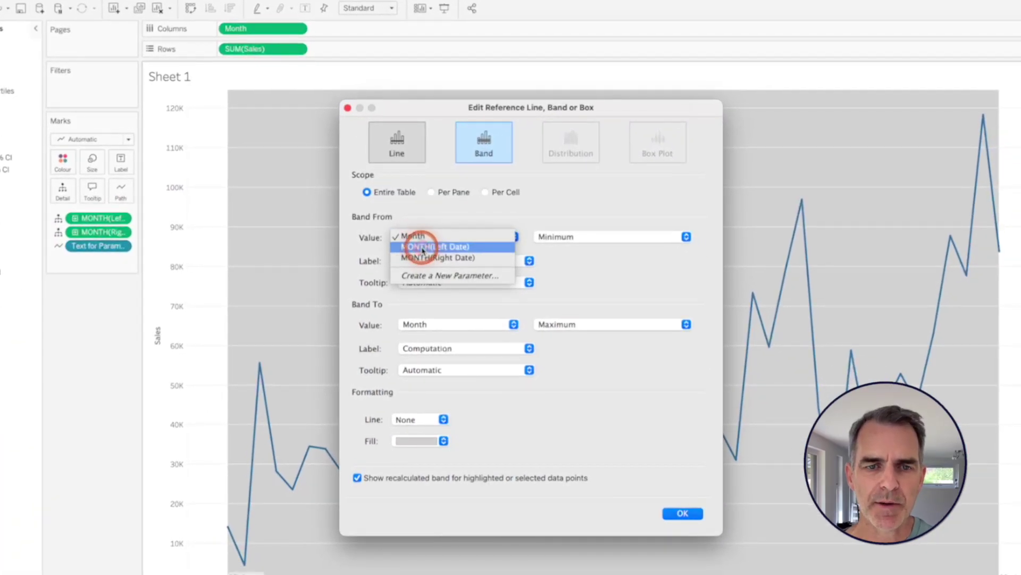
{"action": "left_click", "coordinate": [423, 247]}
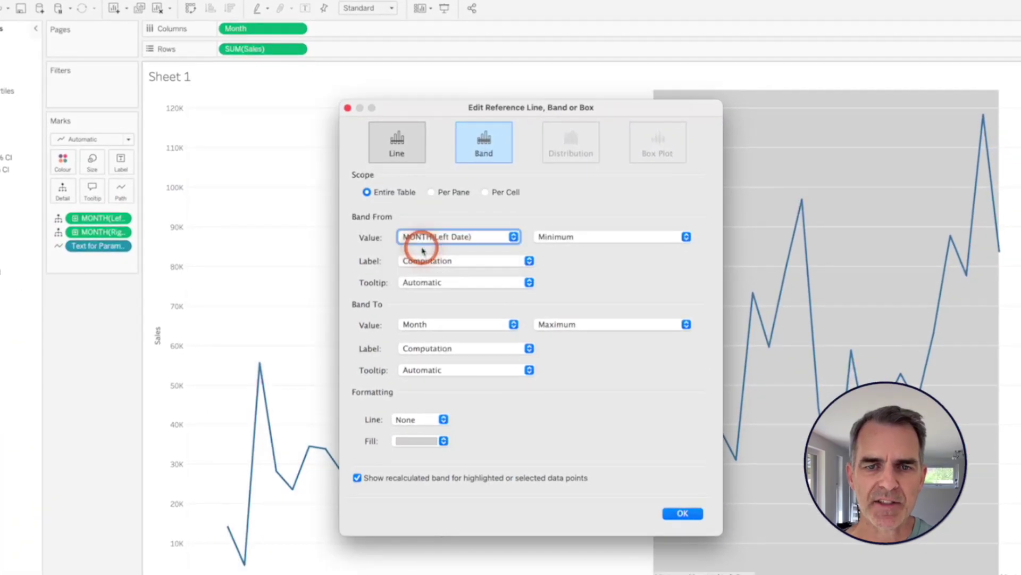
{"action": "left_click", "coordinate": [424, 260]}
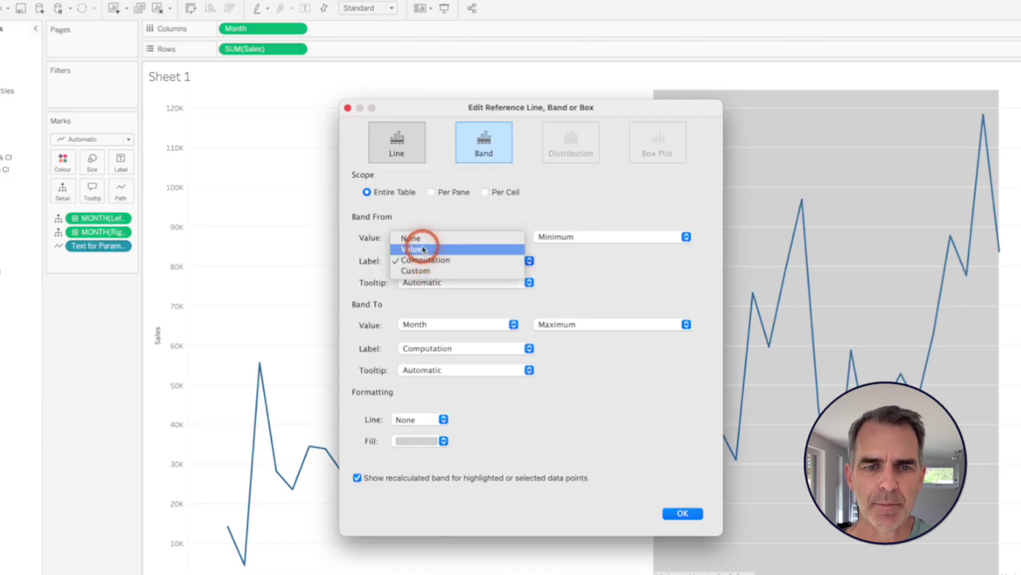
{"action": "left_click", "coordinate": [423, 239]}
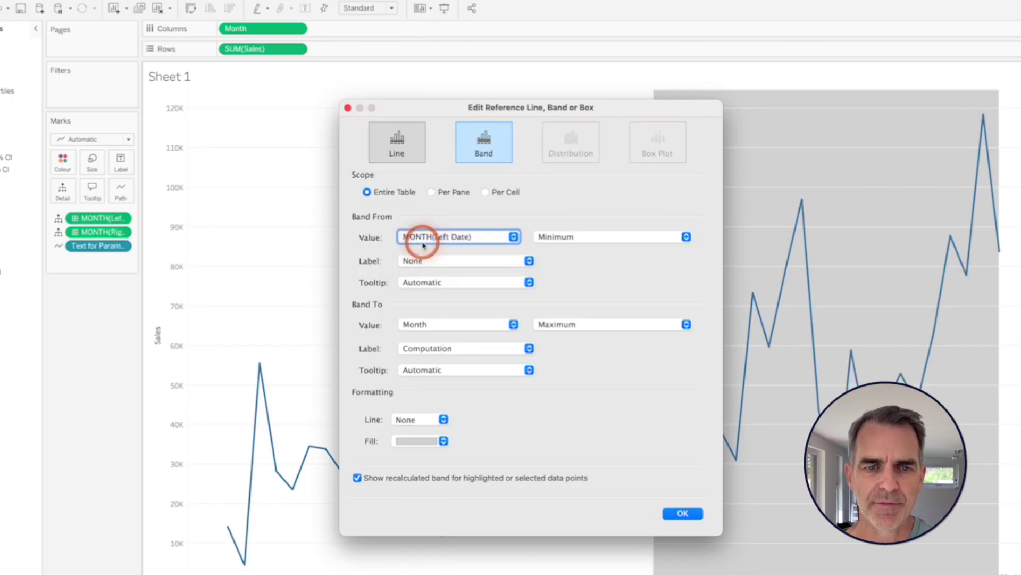
{"action": "left_click", "coordinate": [433, 283]}
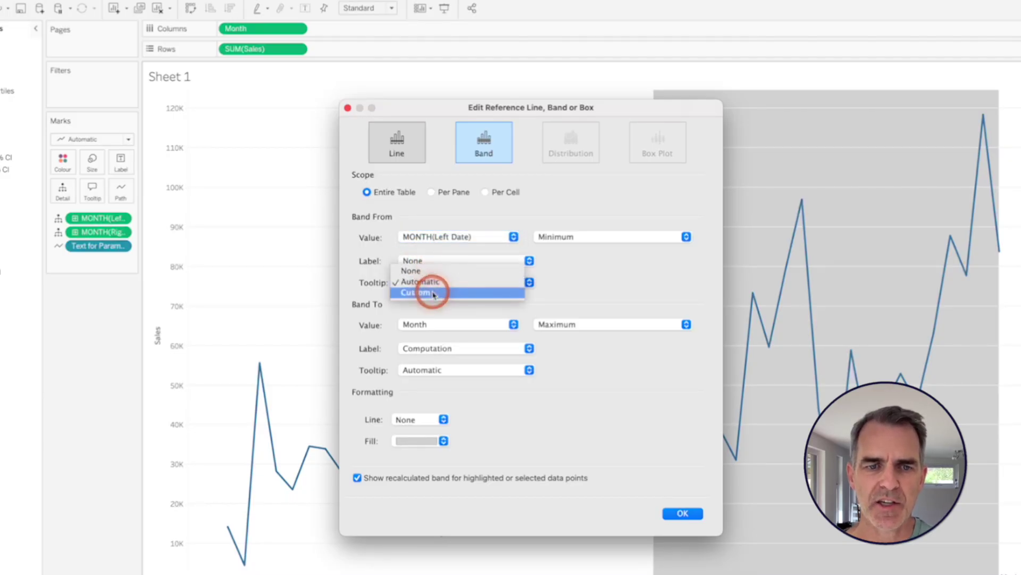
{"action": "left_click", "coordinate": [433, 293]}
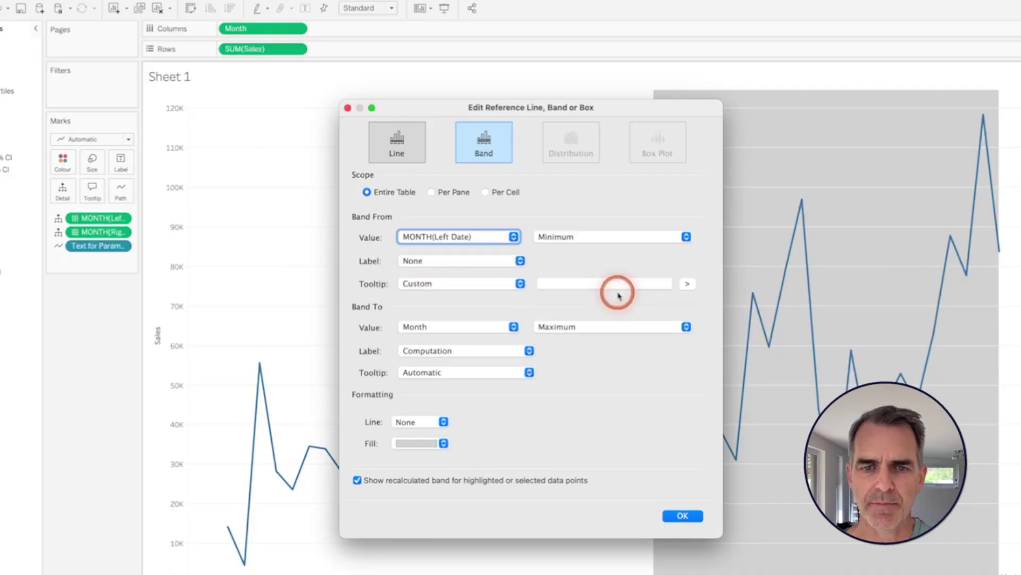
{"action": "left_click", "coordinate": [684, 285]}
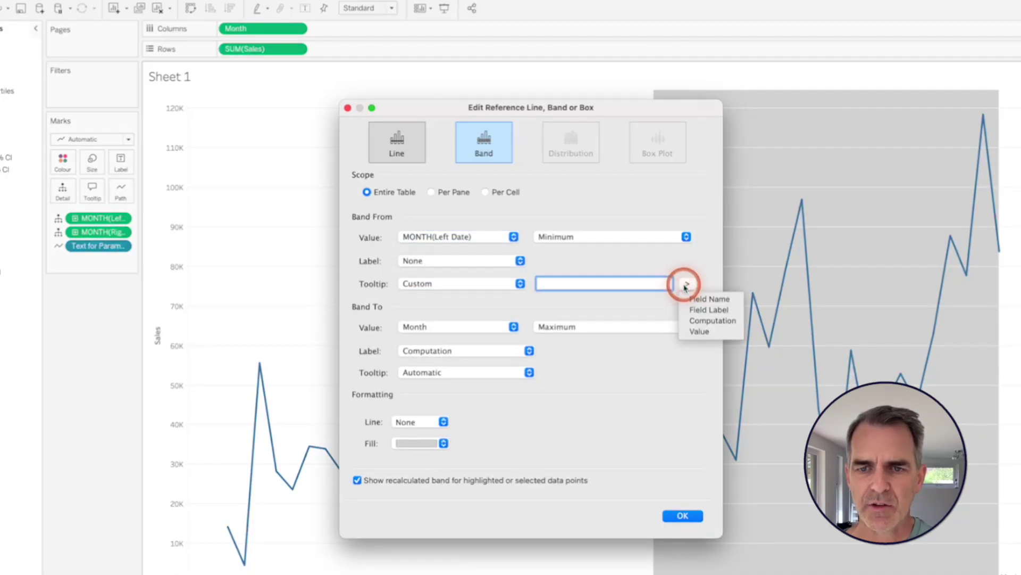
{"action": "left_click", "coordinate": [695, 334]}
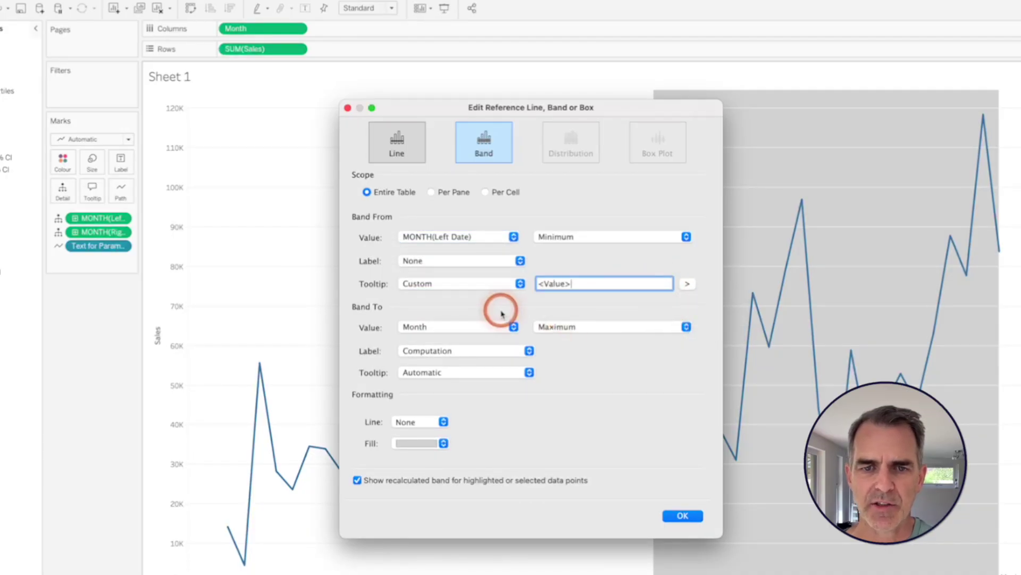
- End the band at MONTH(Right Date), with no label and a custom <Value> tooltip
{"action": "left_click", "coordinate": [464, 328]}
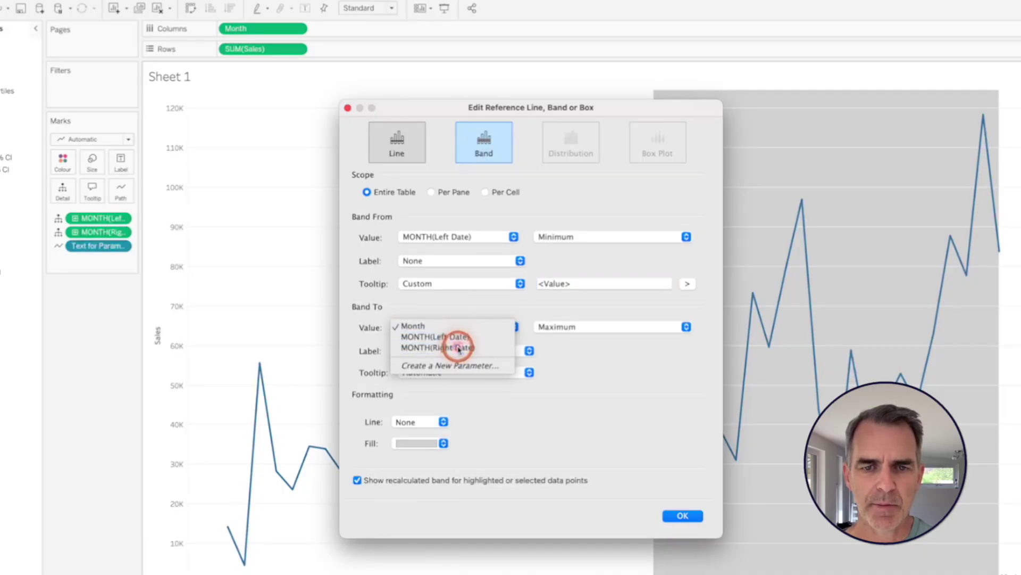
{"action": "left_click", "coordinate": [457, 345]}
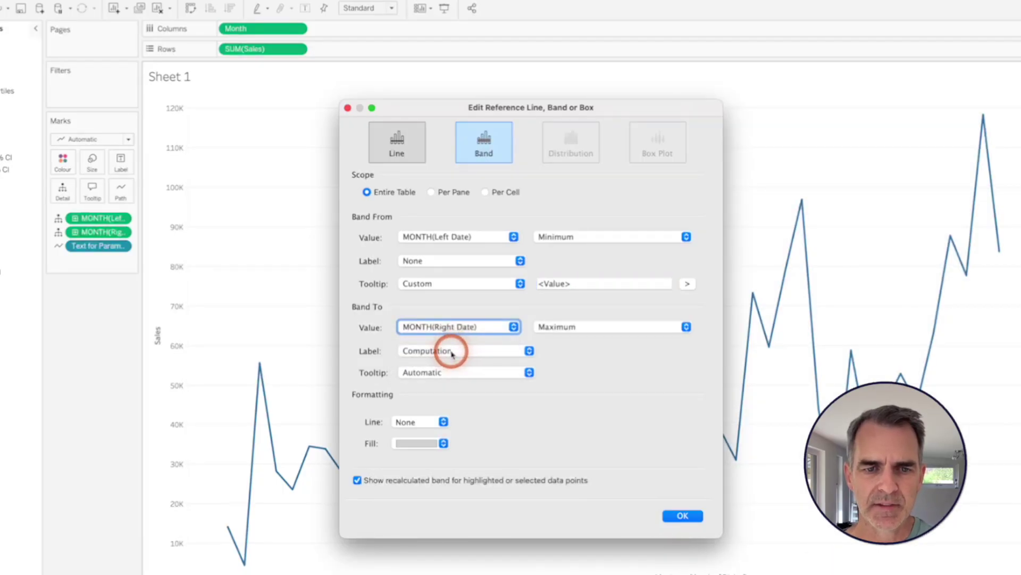
{"action": "left_click", "coordinate": [452, 352]}
{"action": "left_click", "coordinate": [426, 332]}
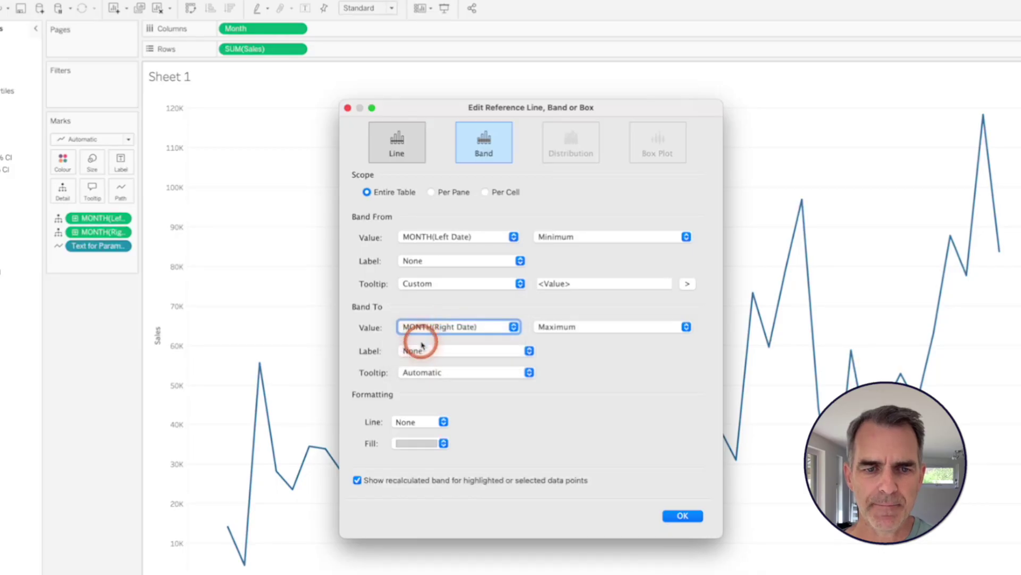
{"action": "left_click", "coordinate": [428, 374]}
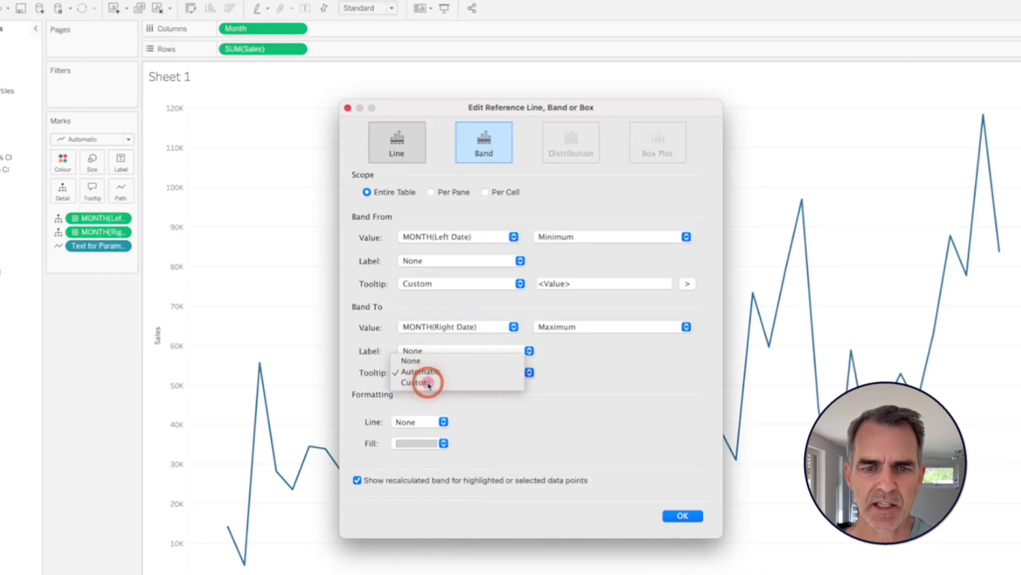
{"action": "left_click", "coordinate": [428, 383]}
{"action": "left_click", "coordinate": [687, 374]}
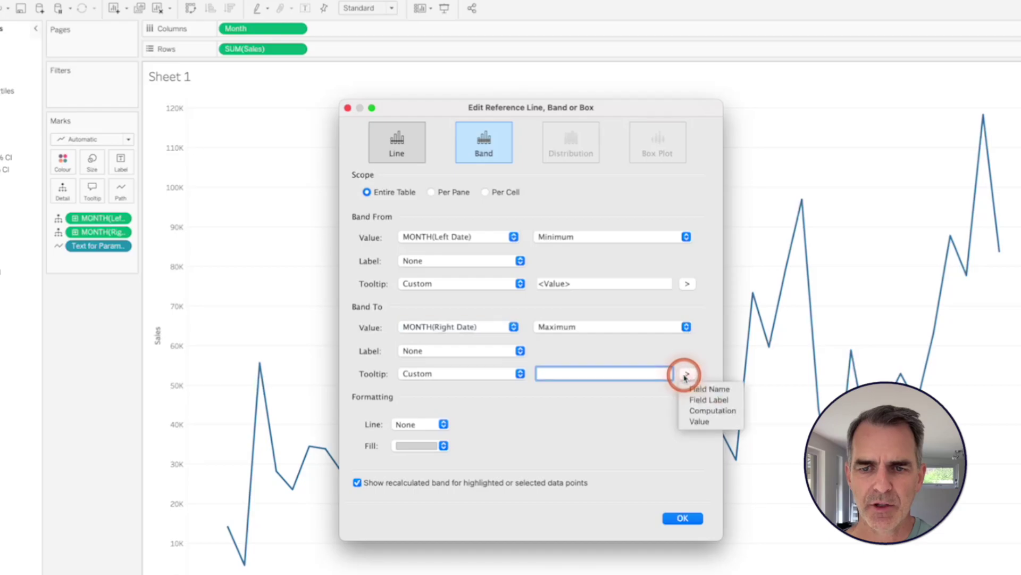
{"action": "left_click", "coordinate": [691, 420]}
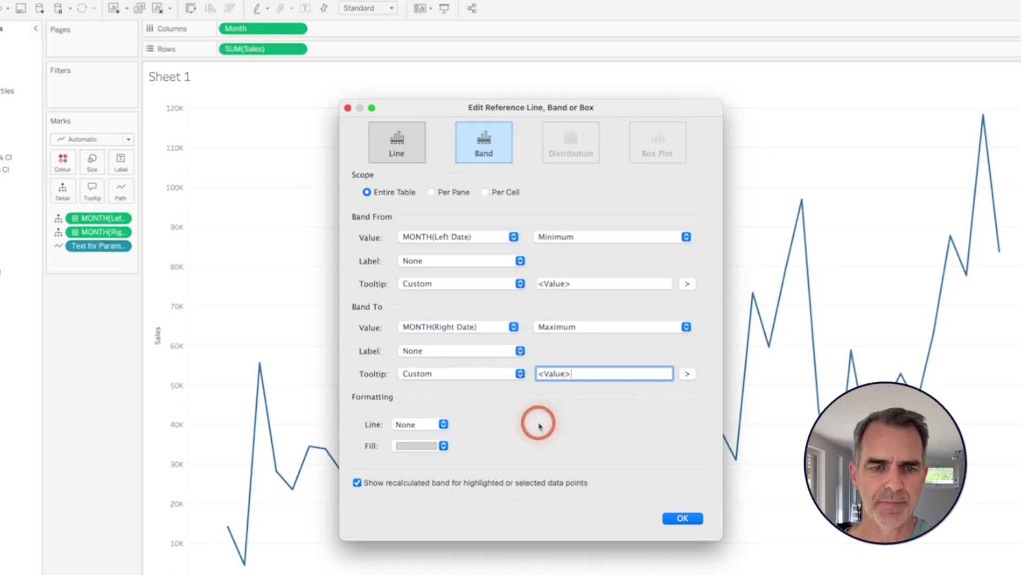
- Give the band dashed edge lines and no fill, and confirm it
{"action": "left_click_drag", "start_coordinate": [428, 109], "coordinate": [168, 81]}
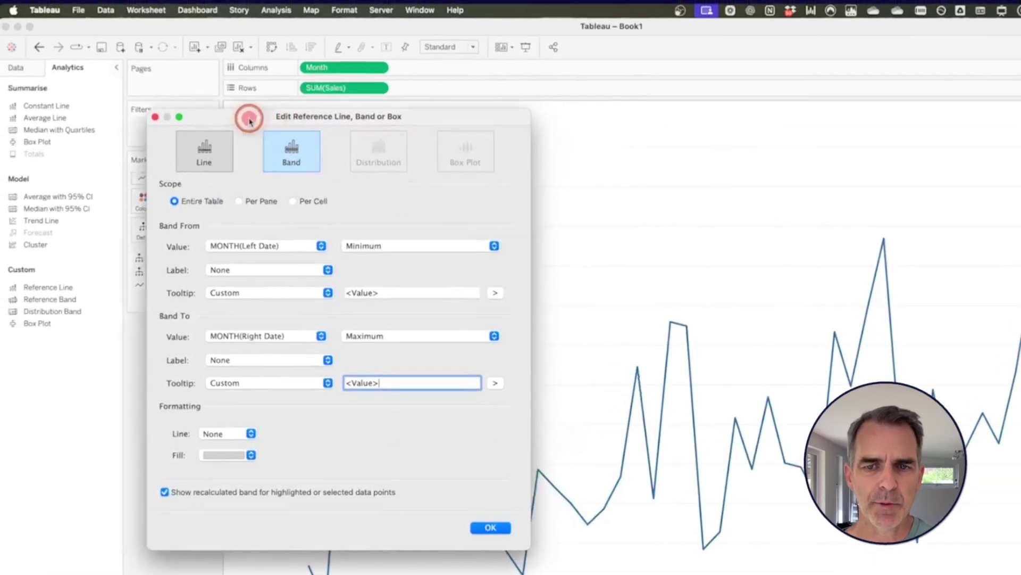
{"action": "left_click_drag", "start_coordinate": [249, 119], "coordinate": [201, 115]}
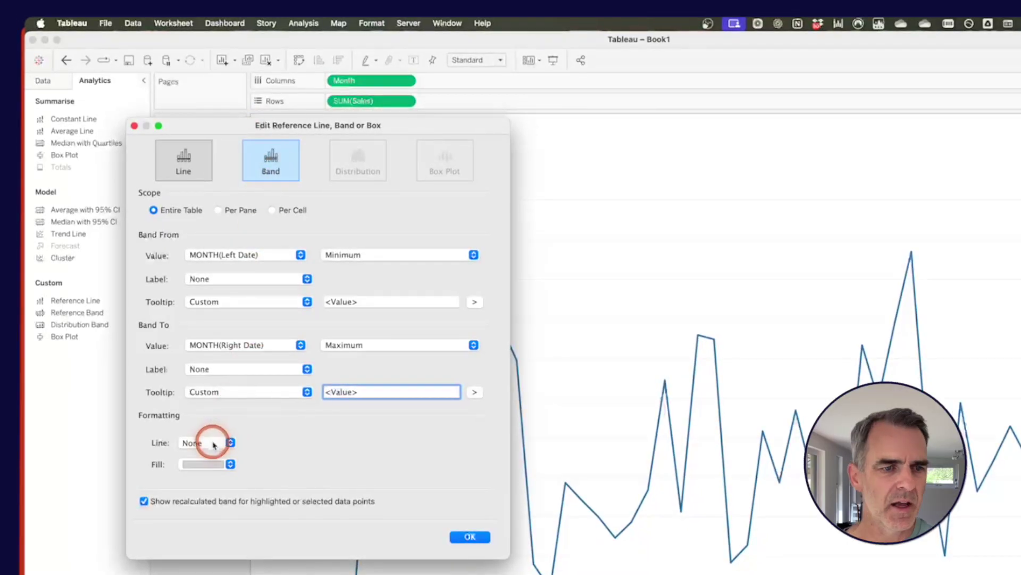
{"action": "left_click", "coordinate": [201, 447]}
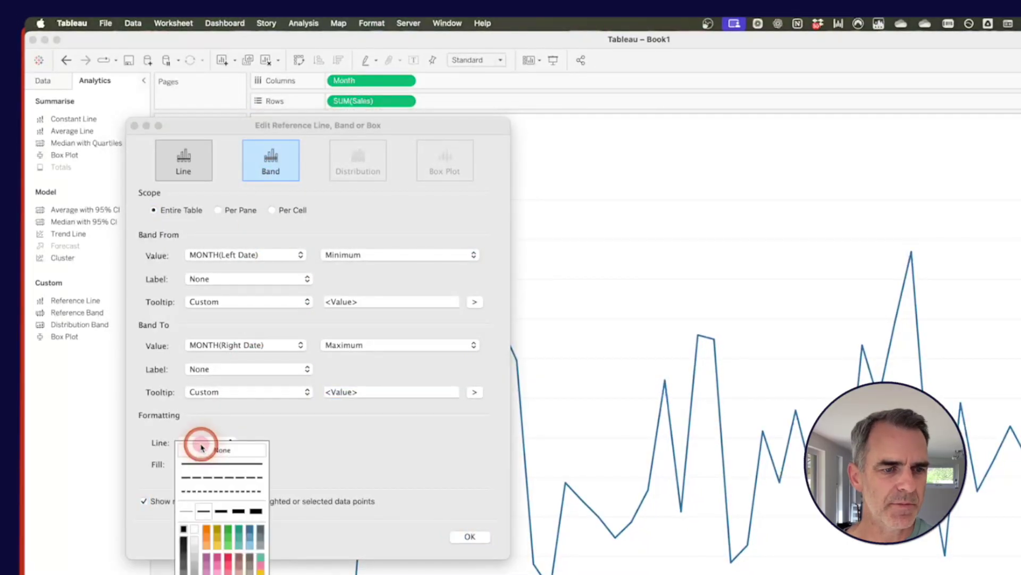
{"action": "left_click", "coordinate": [208, 480]}
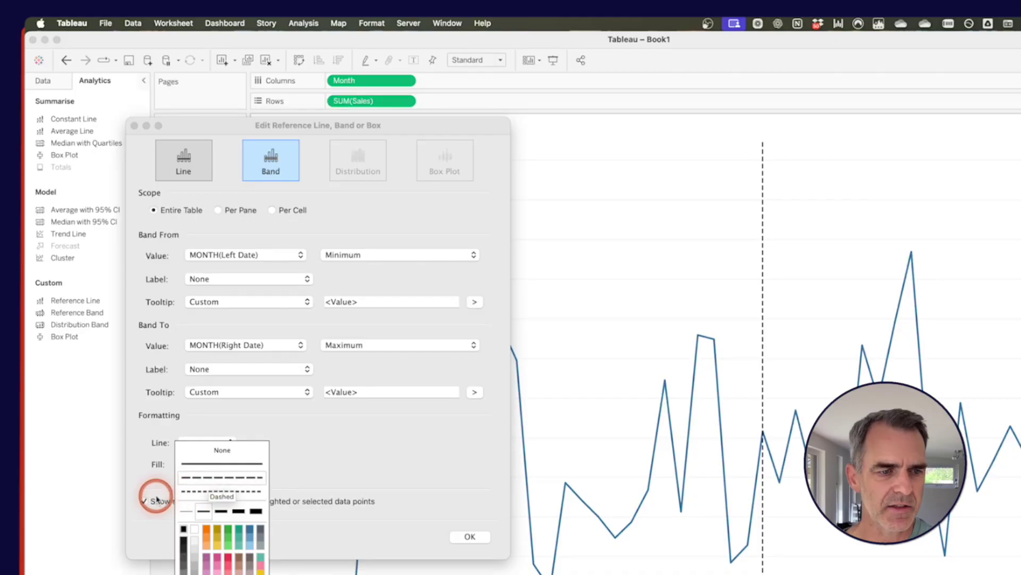
{"action": "left_click", "coordinate": [154, 417]}
{"action": "left_click", "coordinate": [196, 466]}
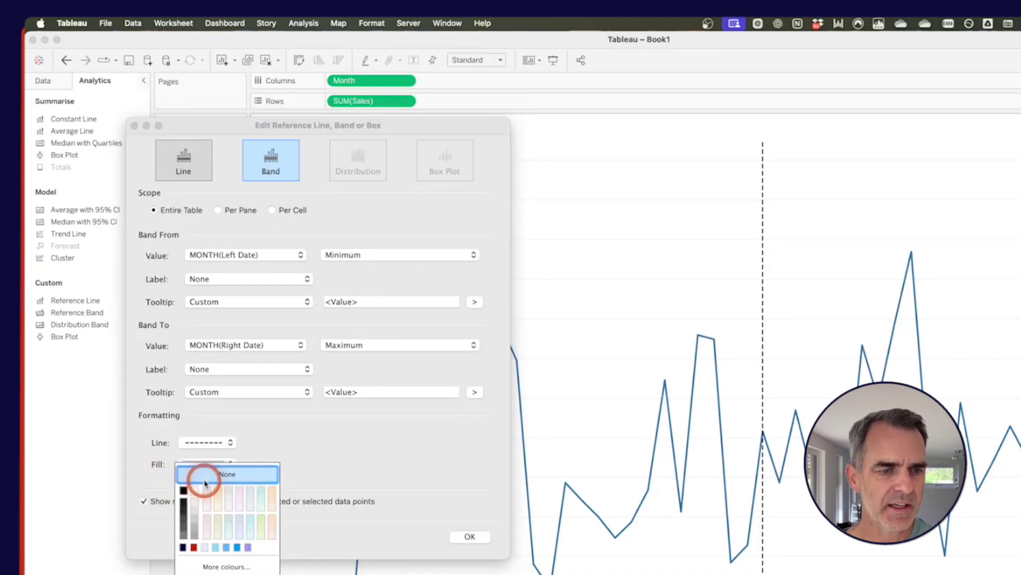
{"action": "left_click", "coordinate": [196, 471]}
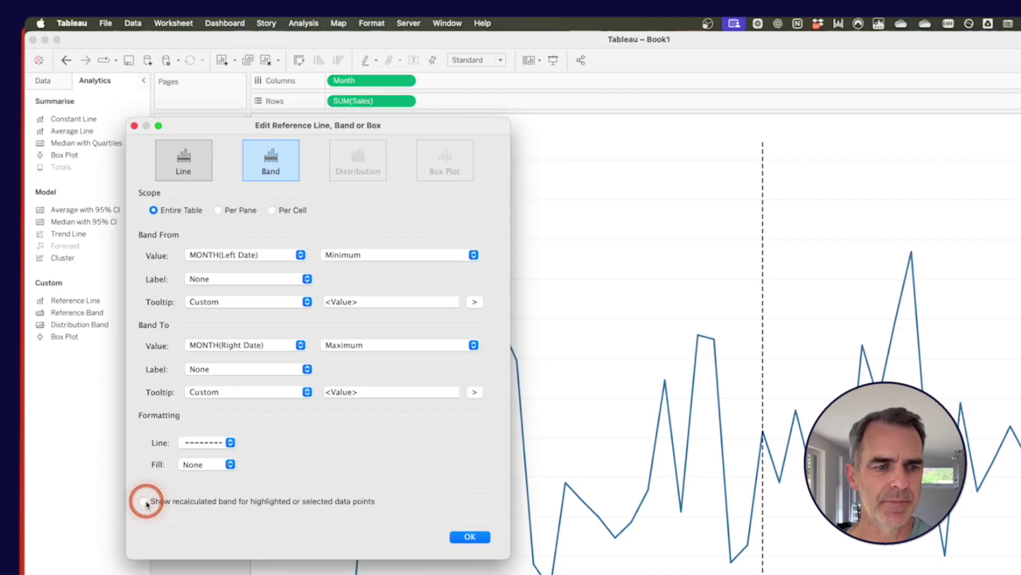
{"action": "left_click", "coordinate": [462, 535]}
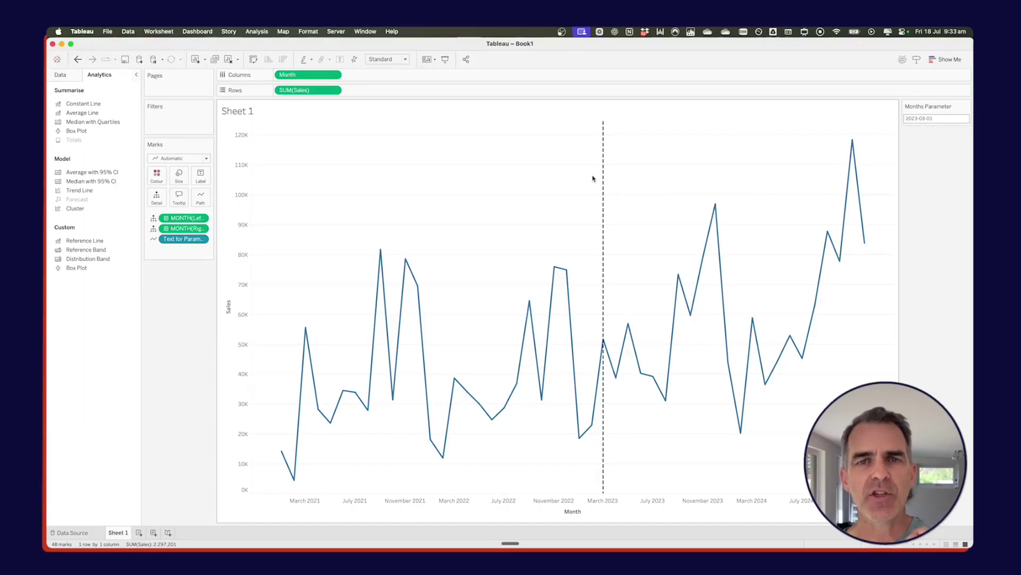
- Set the reference months to late 2023 and December 2022 by clicking those points on the line
{"action": "left_click", "coordinate": [942, 124]}
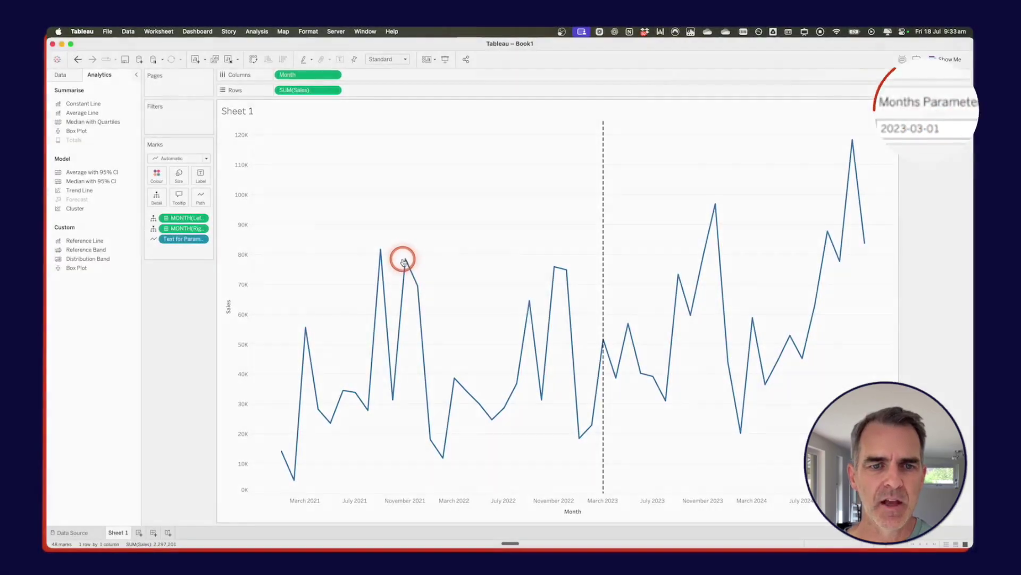
{"action": "left_click", "coordinate": [403, 261]}
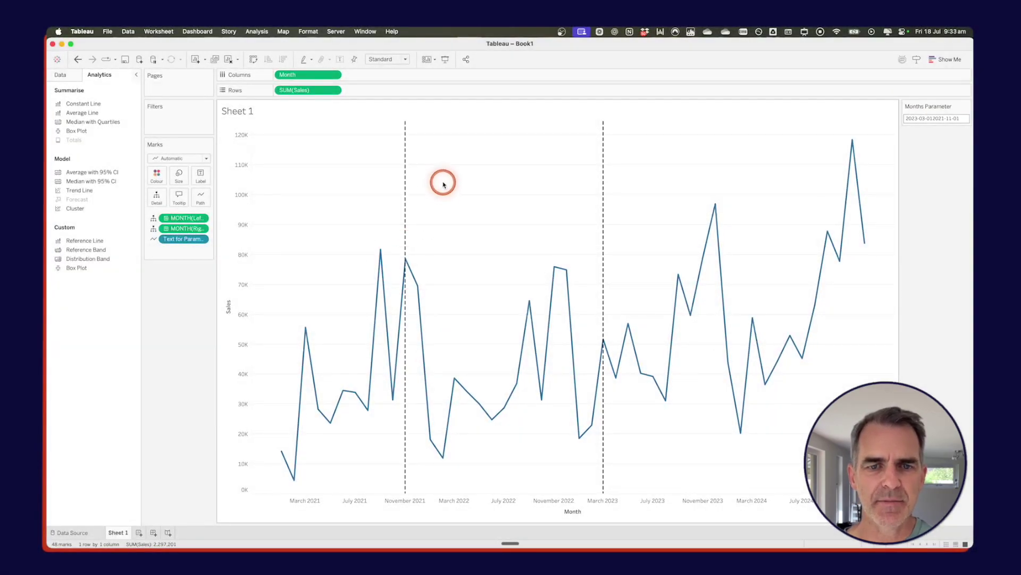
{"action": "left_click", "coordinate": [715, 206]}
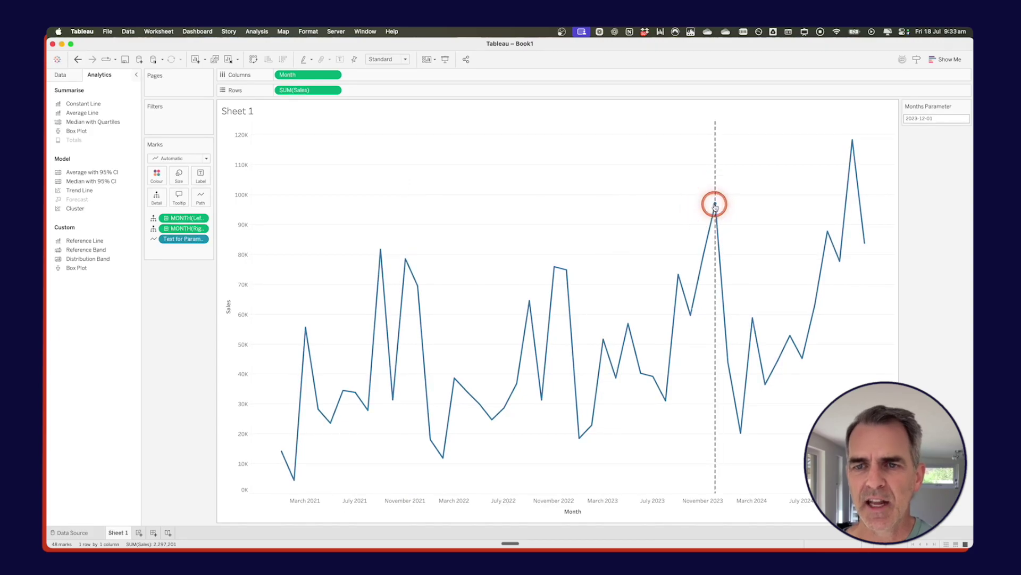
{"action": "left_click", "coordinate": [568, 271]}
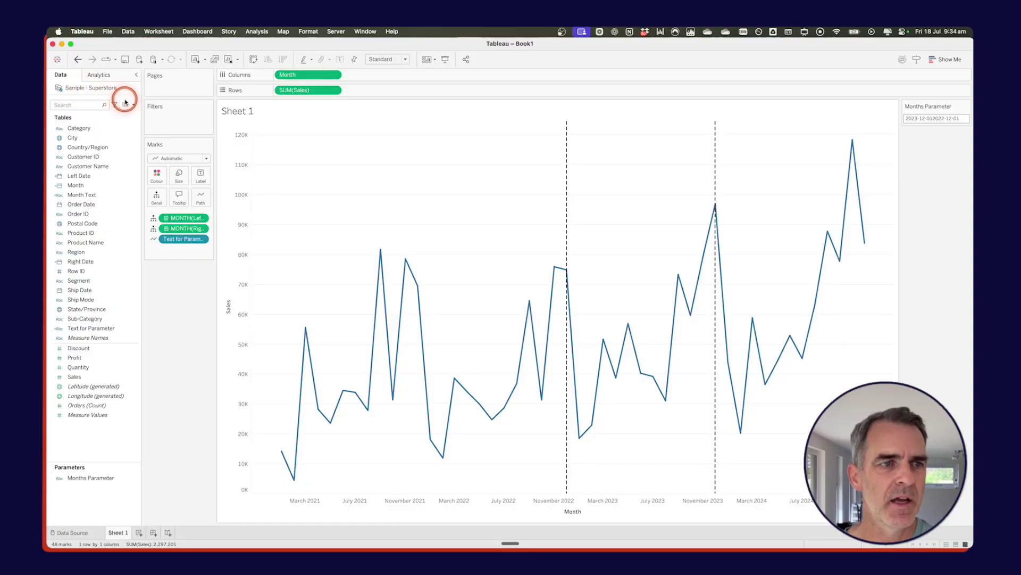
- Create a Min Date calculated field: MIN([Left Date],[Right Date])
{"action": "left_click", "coordinate": [131, 103]}
{"action": "left_click", "coordinate": [120, 111]}
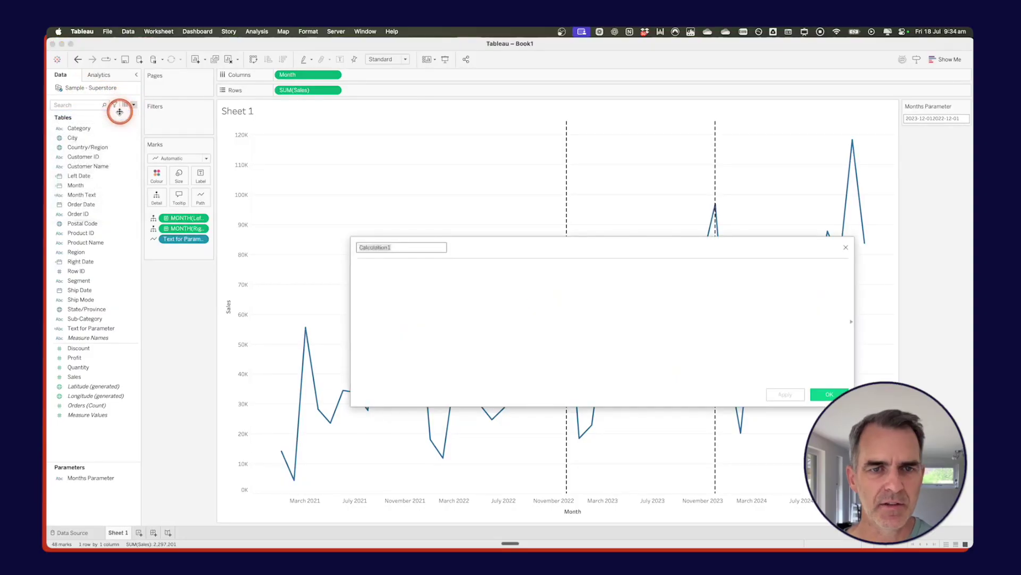
{"action": "type", "text": "Min Date"}
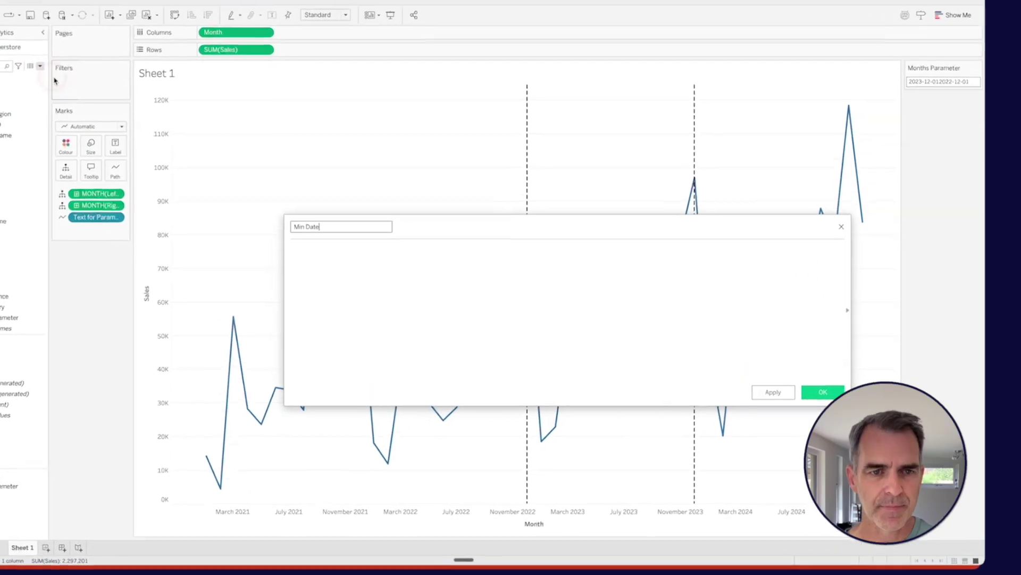
{"action": "left_click", "coordinate": [398, 323]}
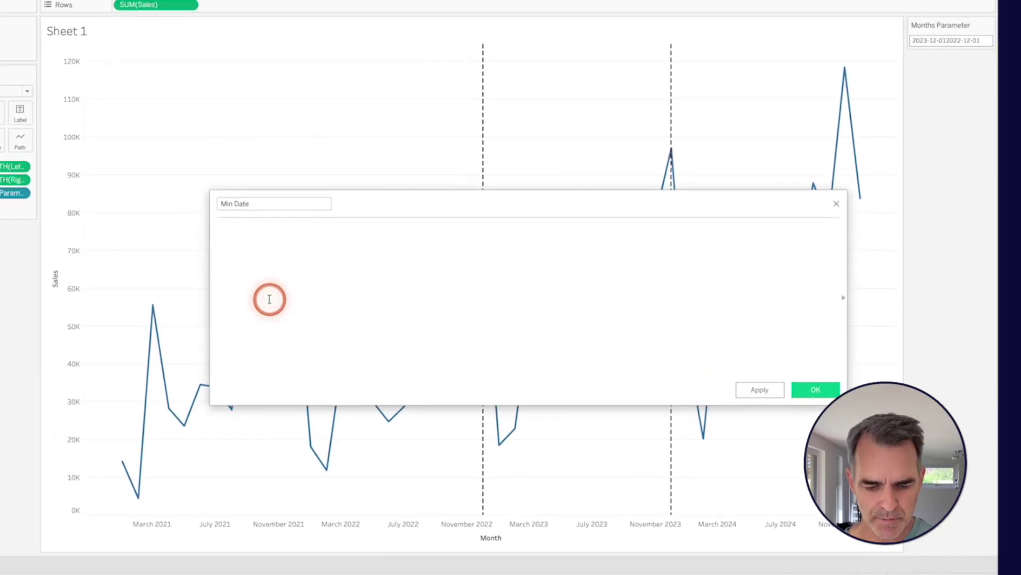
{"action": "type", "text": "min"}
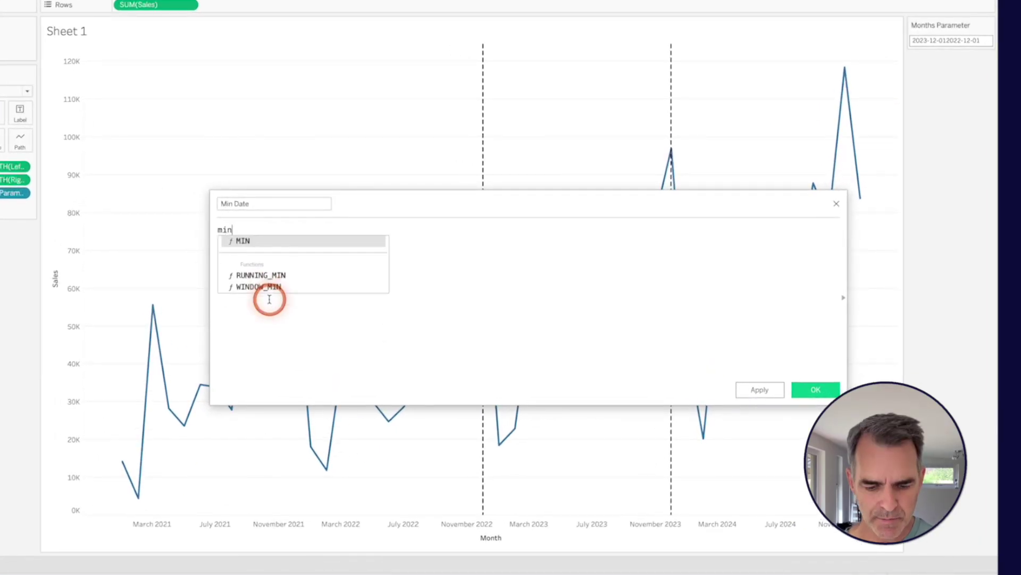
{"action": "key", "text": "Return"}
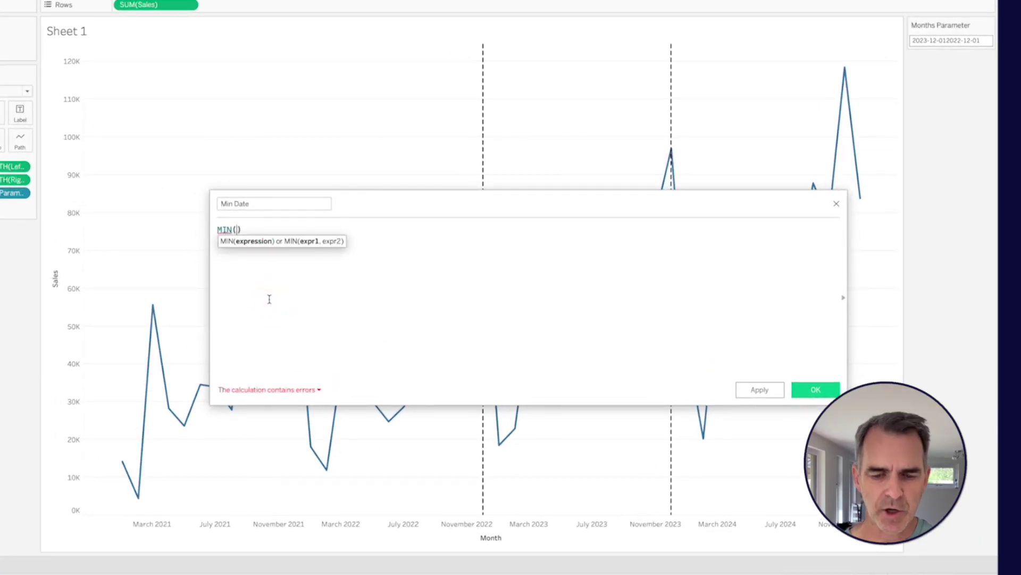
{"action": "type", "text": "lef"}
{"action": "key", "text": "Down"}
{"action": "key", "text": "Return"}
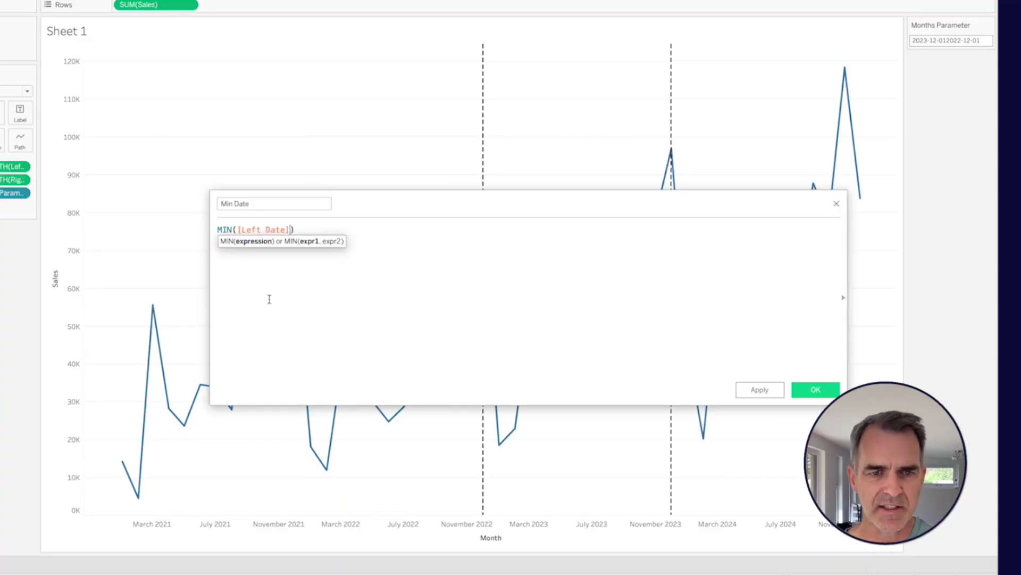
{"action": "type", "text": ",right"}
{"action": "key", "text": "Down"}
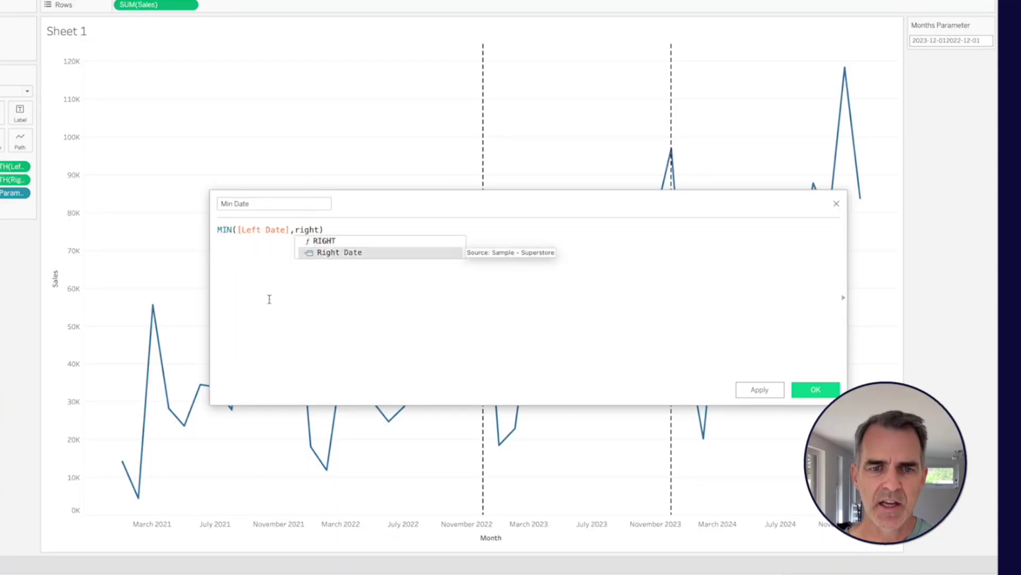
{"action": "key", "text": "Return"}
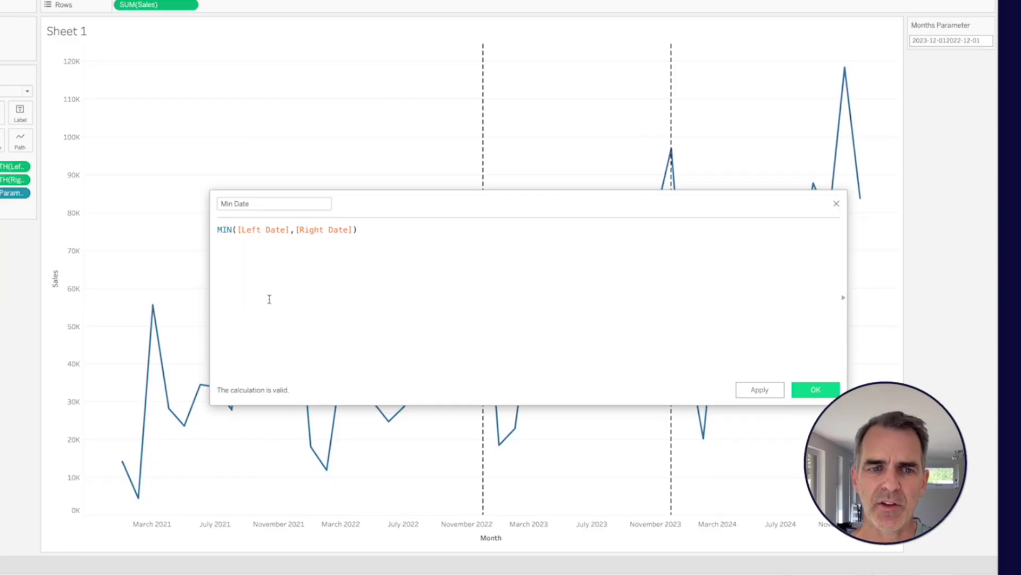
{"action": "left_click", "coordinate": [806, 392]}
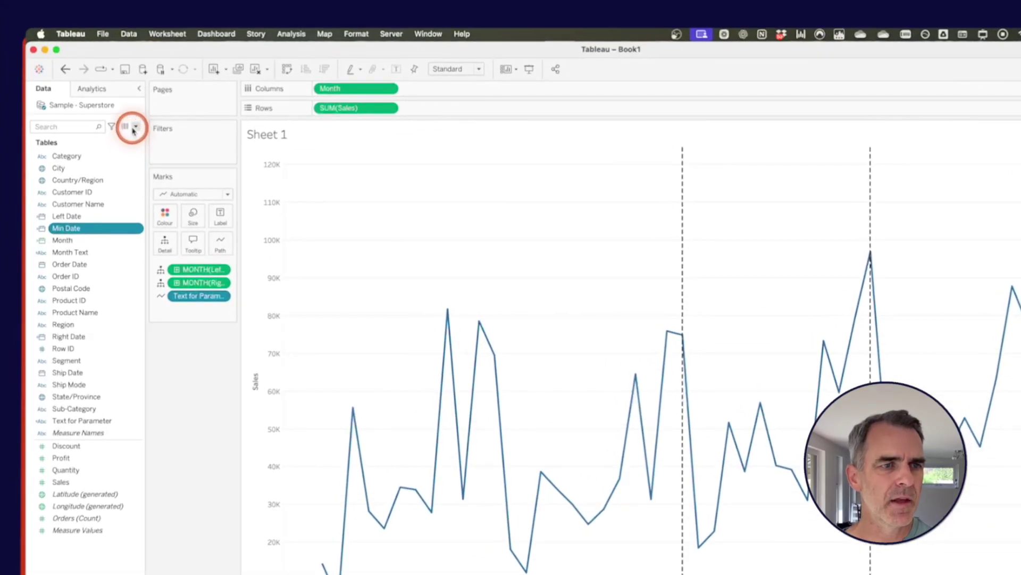
- Create a Max Date calculated field: MAX([Left Date],[Right Date])
{"action": "left_click", "coordinate": [136, 129]}
{"action": "left_click", "coordinate": [105, 136]}
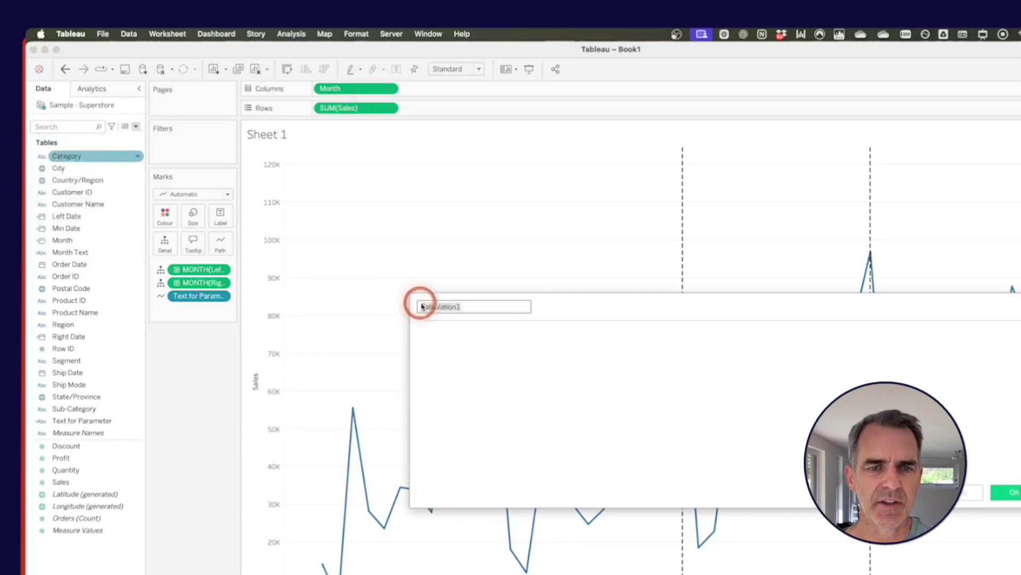
{"action": "key", "text": "BackSpace"}
{"action": "type", "text": "Max Date"}
{"action": "left_click", "coordinate": [466, 342]}
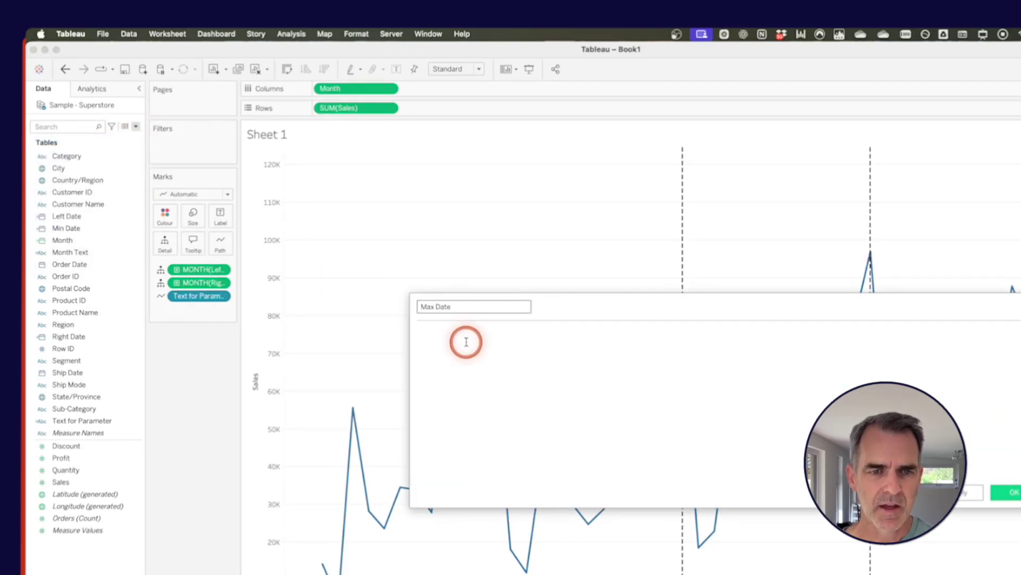
{"action": "type", "text": "max"}
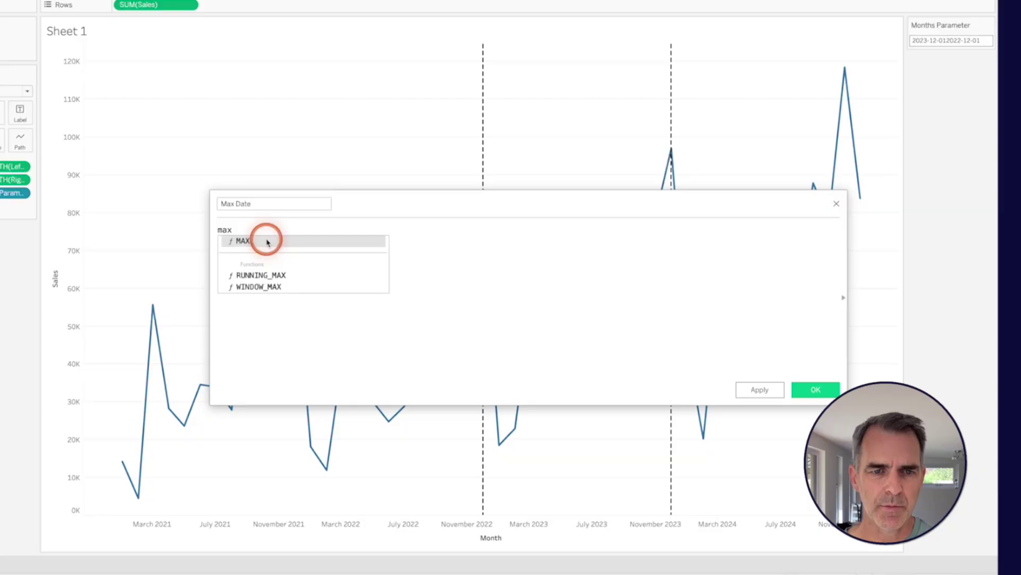
{"action": "double_click", "coordinate": [268, 241]}
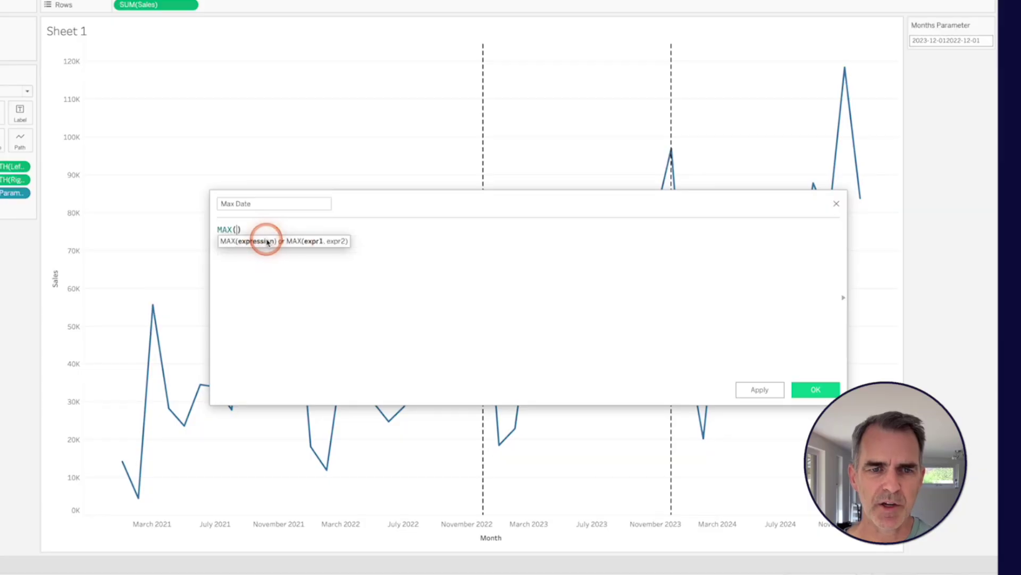
{"action": "type", "text": "left"}
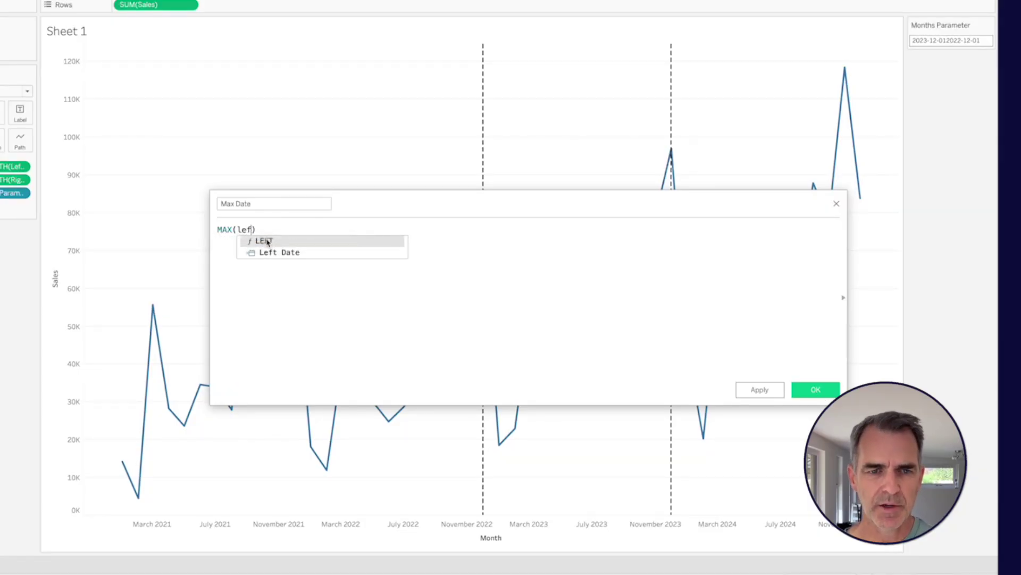
{"action": "key", "text": "Down"}
{"action": "key", "text": "Return"}
{"action": "type", "text": ","}
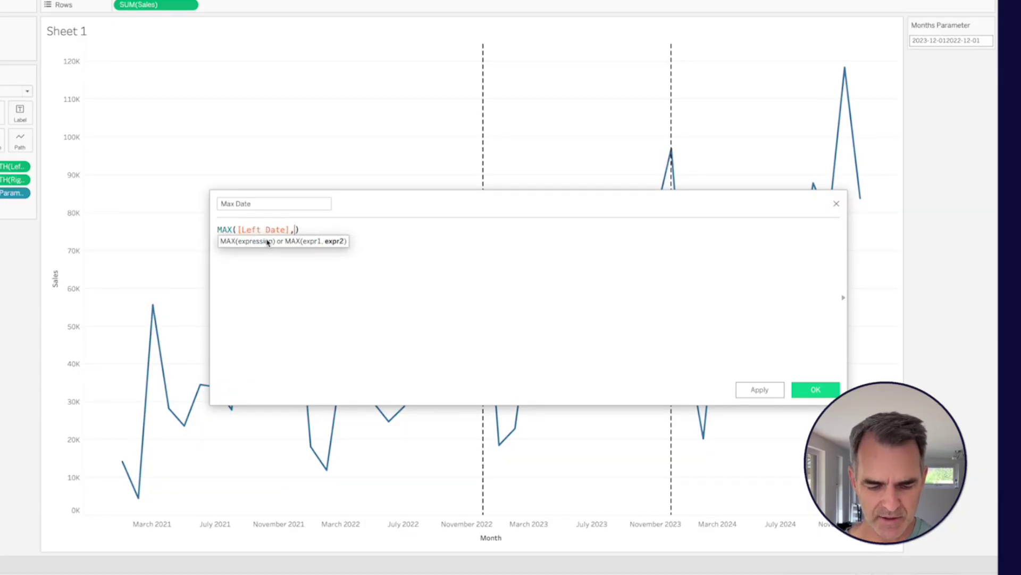
{"action": "type", "text": "right"}
{"action": "key", "text": "Down"}
{"action": "key", "text": "Return"}
{"action": "left_click", "coordinate": [550, 327]}
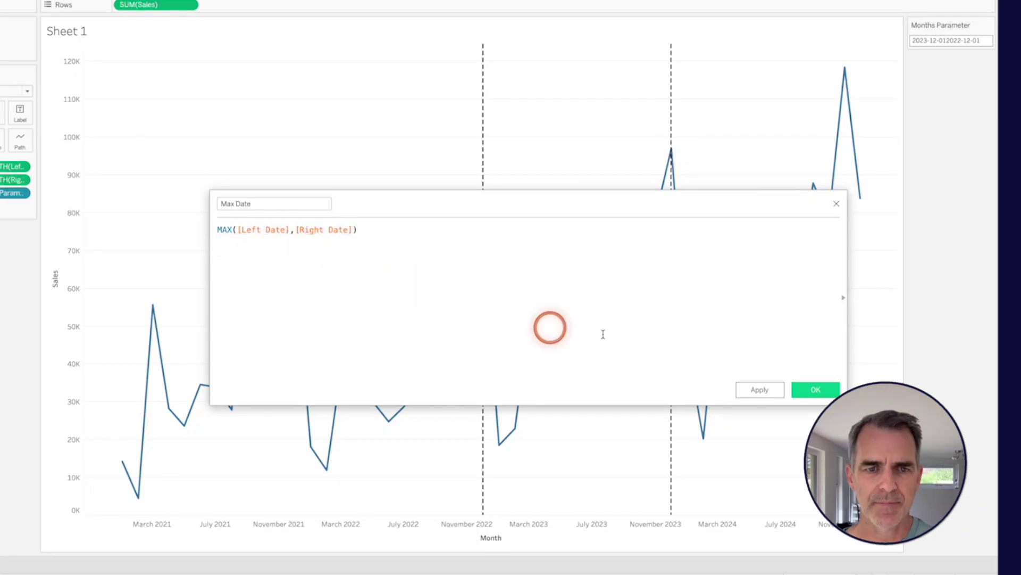
{"action": "left_click", "coordinate": [808, 389]}
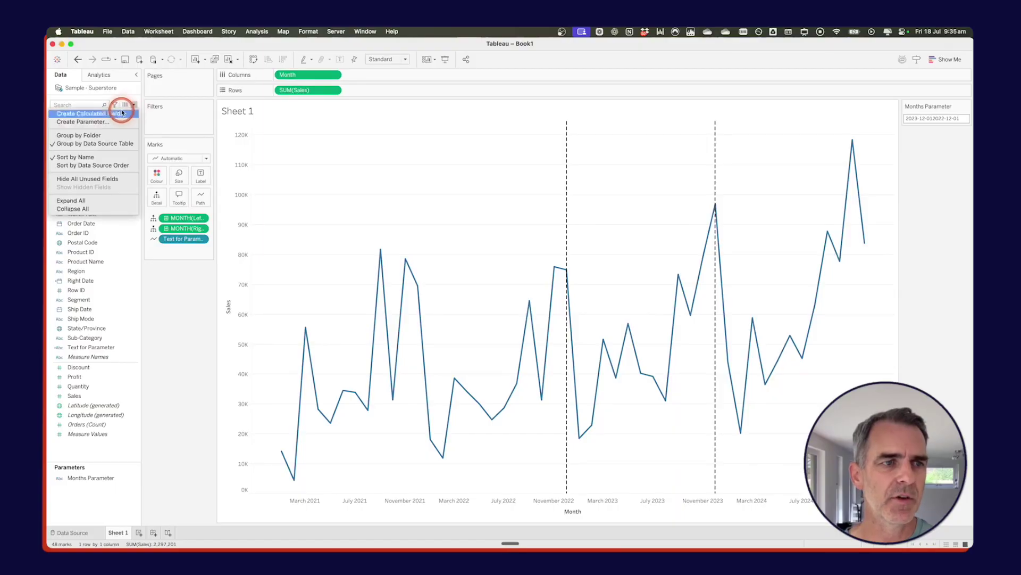
- Start a Sales in Range calculation with IF [Month] >= [Min Date] AND [Month] <= [Max Date]
{"action": "left_click", "coordinate": [120, 113]}
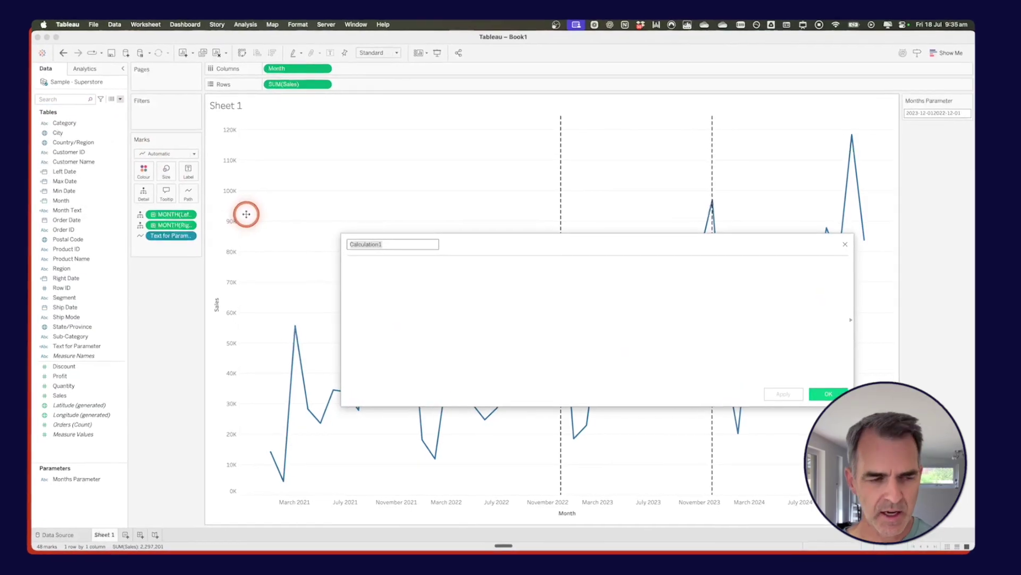
{"action": "type", "text": "Sale"}
{"action": "type", "text": "s ("}
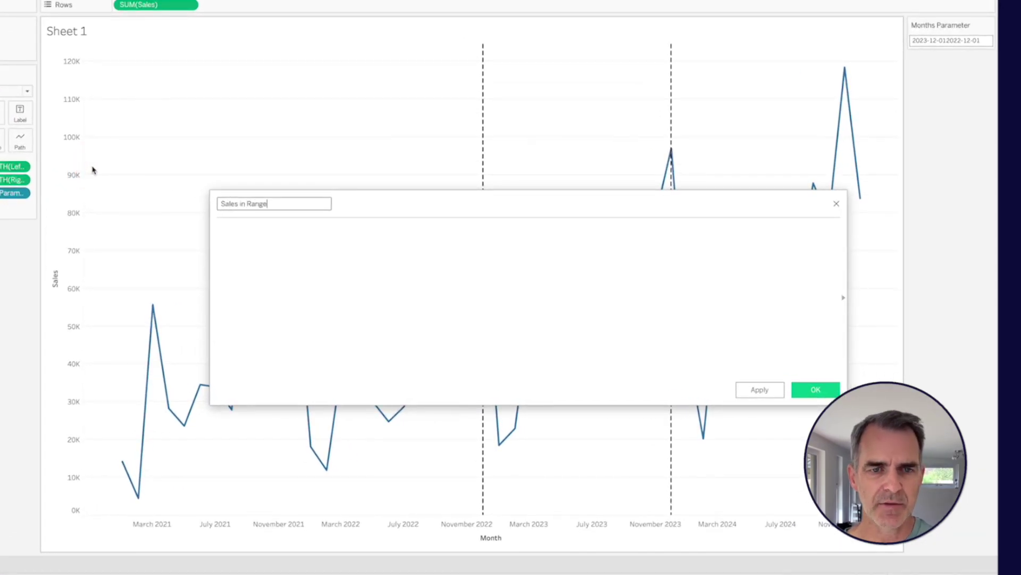
{"action": "left_click", "coordinate": [302, 271]}
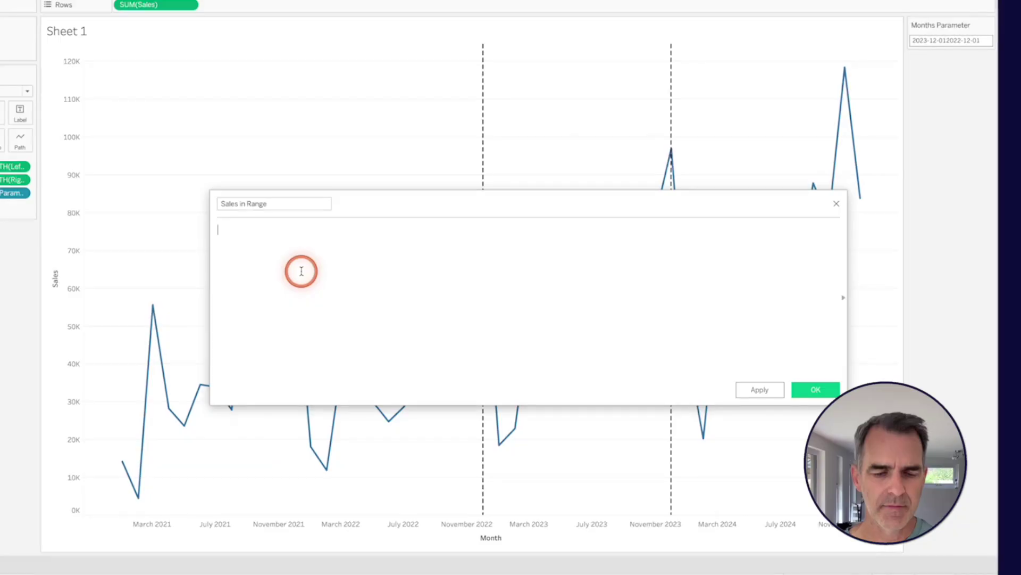
{"action": "type", "text": "IF mon"}
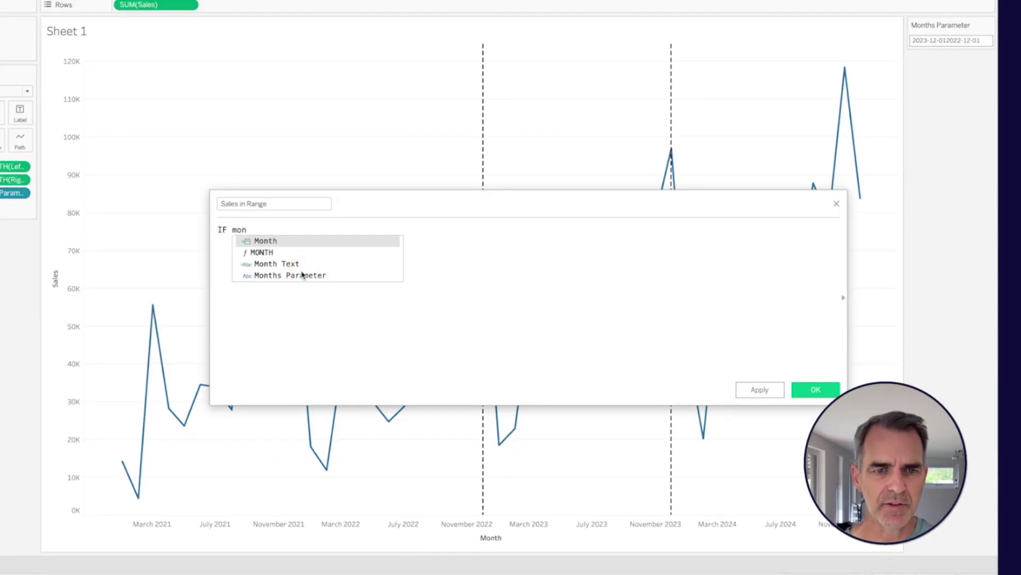
{"action": "key", "text": "Return"}
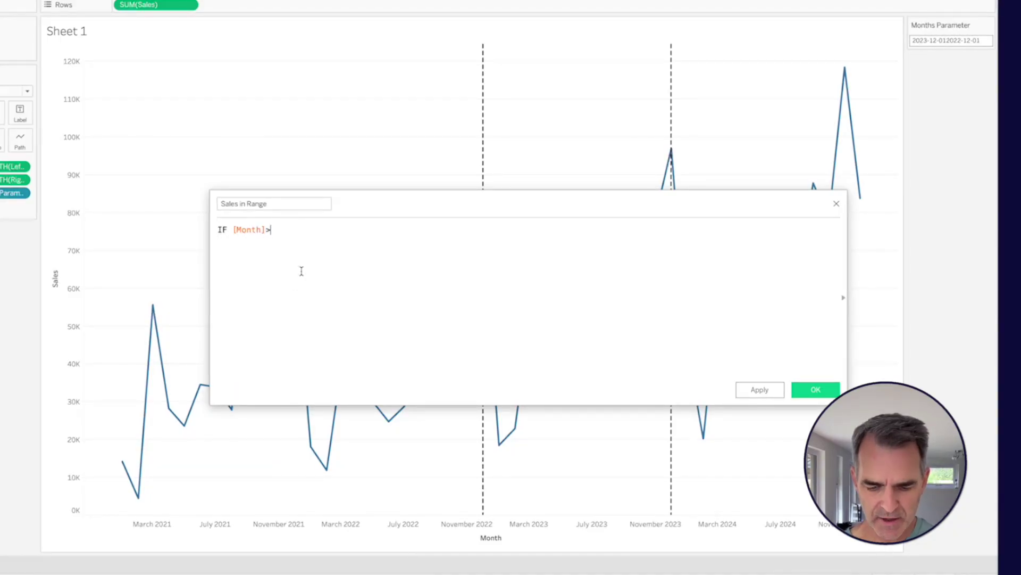
{"action": "type", "text": ">=min"}
{"action": "key", "text": "Return"}
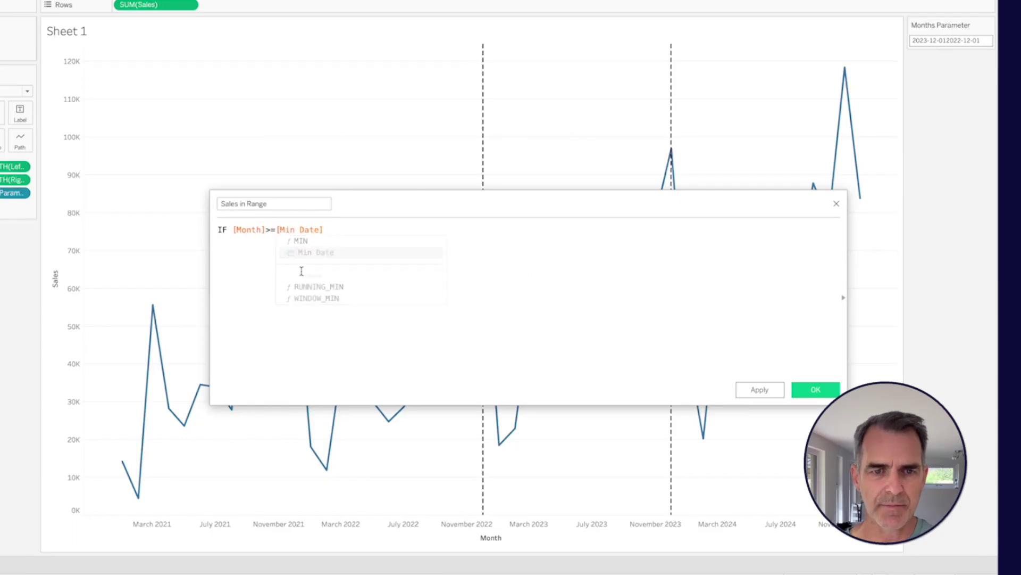
{"action": "type", "text": "AND mon"}
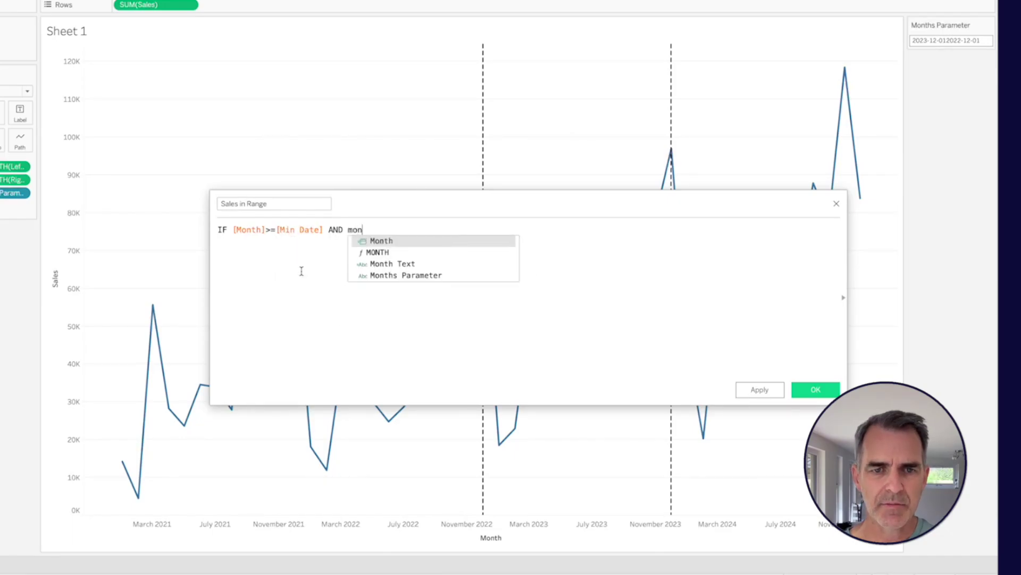
{"action": "key", "text": "Return"}
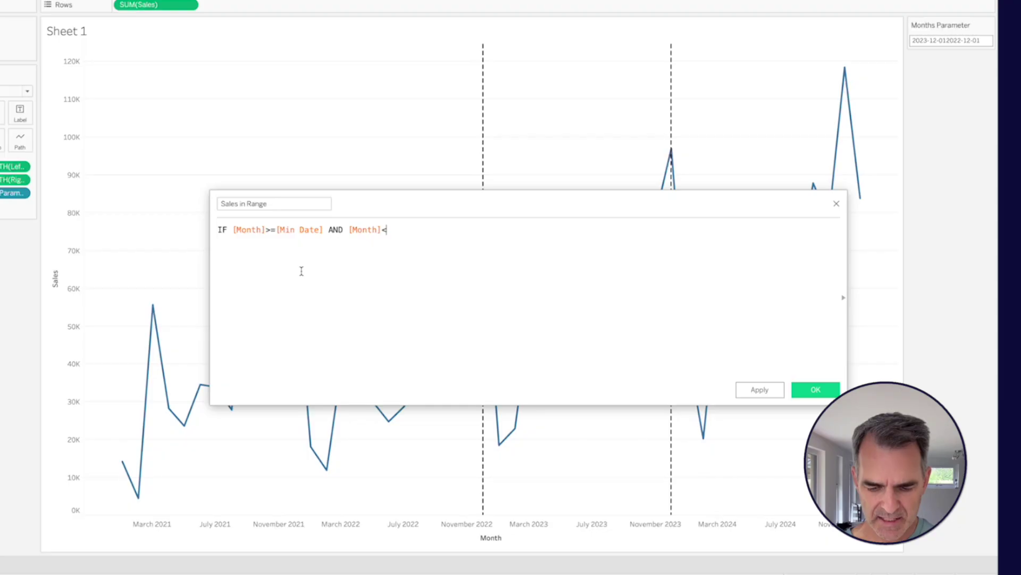
{"action": "type", "text": "<=max"}
{"action": "key", "text": "Down"}
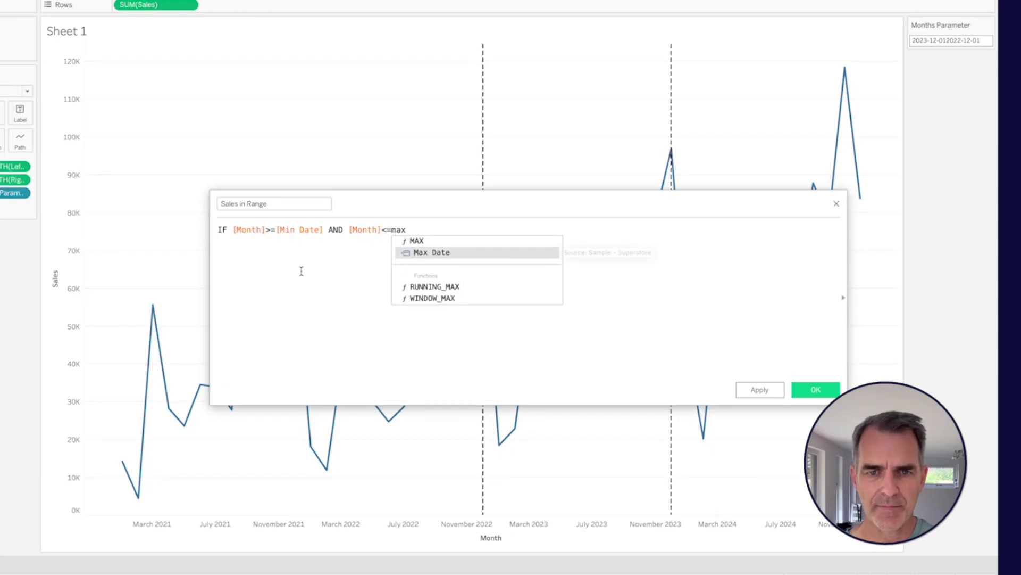
{"action": "key", "text": "Return"}
- Finish the formula with THEN Sales and END, then save the calculation
{"action": "key", "text": "Return"}
{"action": "type", "text": "th"}
{"action": "key", "text": "Return"}
{"action": "type", "text": "s"}
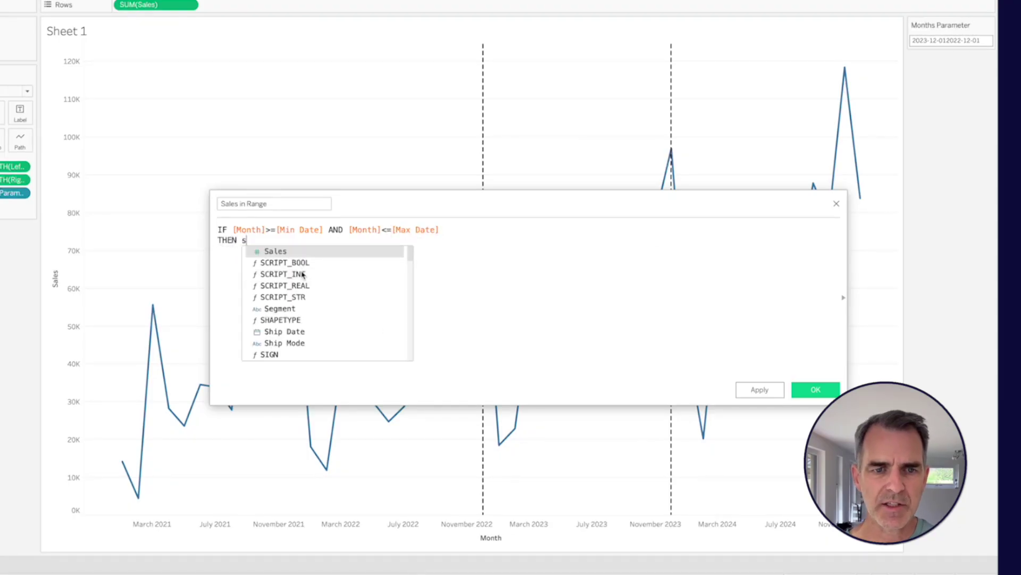
{"action": "key", "text": "Return"}
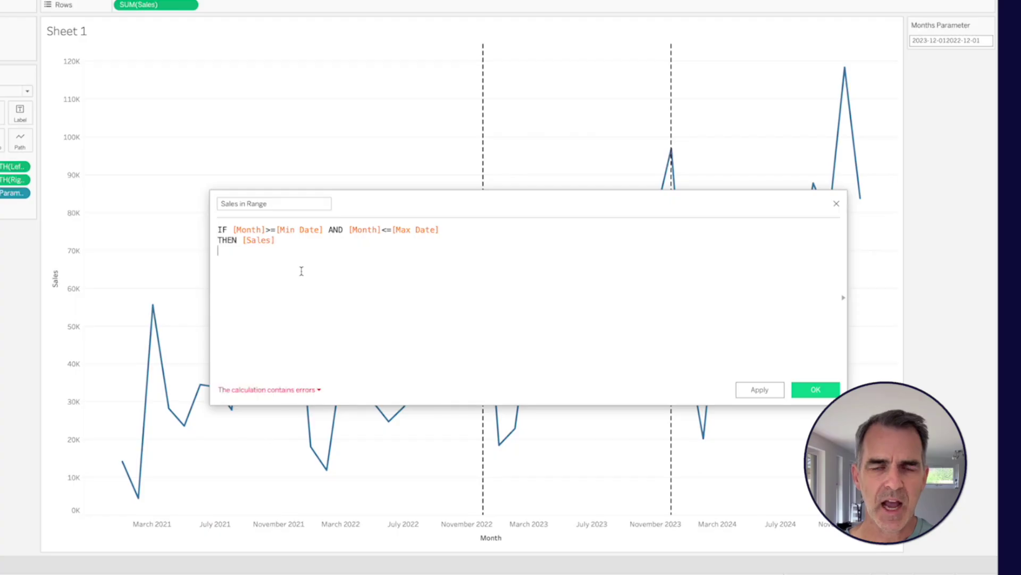
{"action": "key", "text": "Return"}
{"action": "type", "text": "END"}
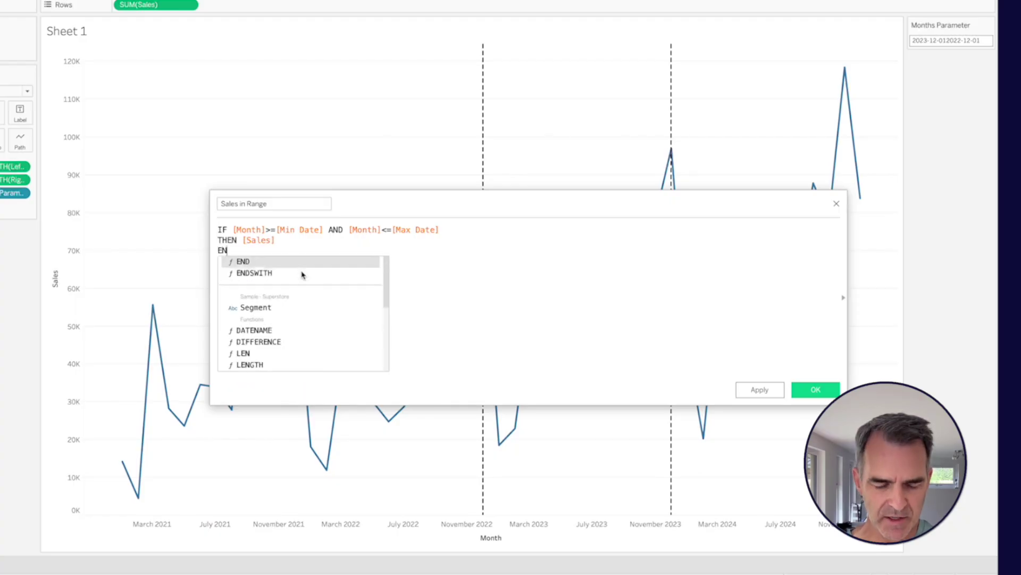
{"action": "left_click", "coordinate": [802, 392]}
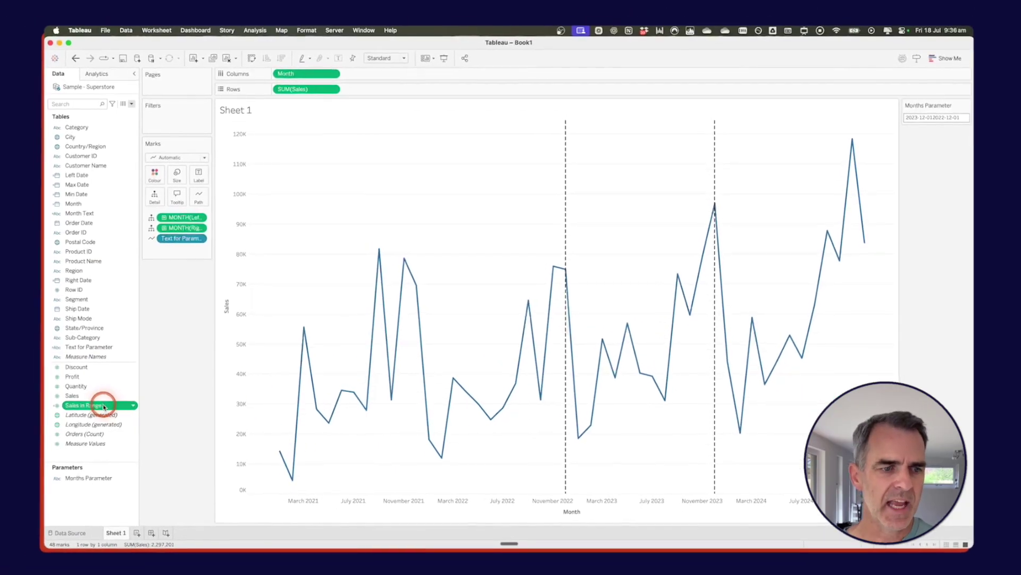
- Drop Sales in Range onto the Sales axis and check its orange segment via the legend
{"action": "left_click_drag", "start_coordinate": [103, 406], "coordinate": [246, 278]}
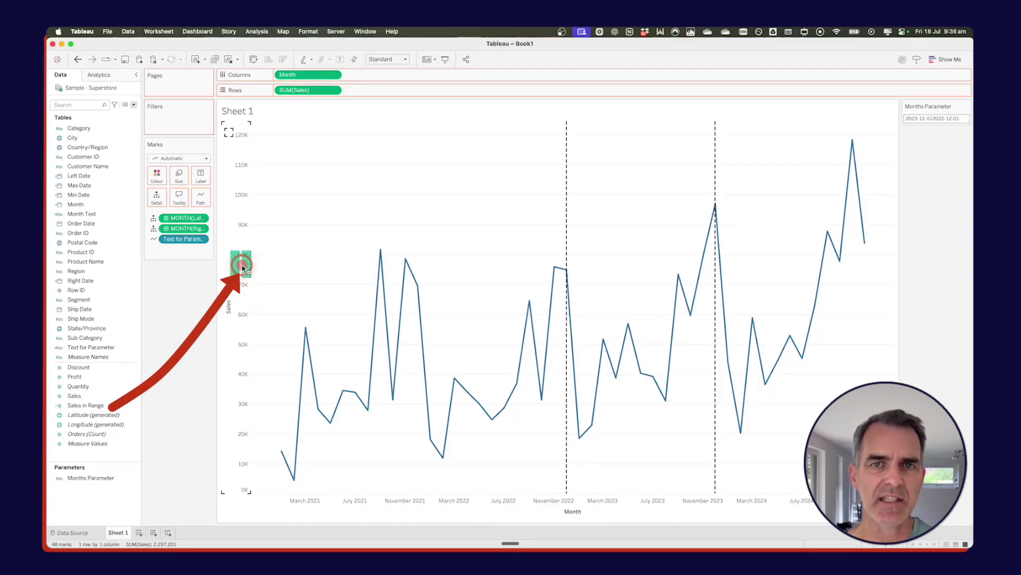
{"action": "left_click_drag", "start_coordinate": [242, 267], "coordinate": [244, 263]}
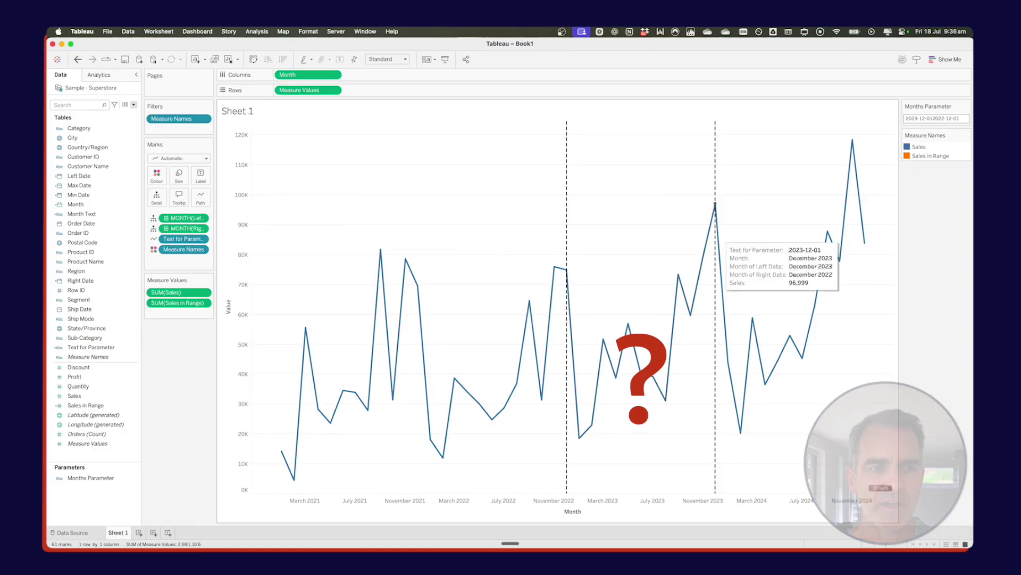
{"action": "left_click", "coordinate": [924, 156]}
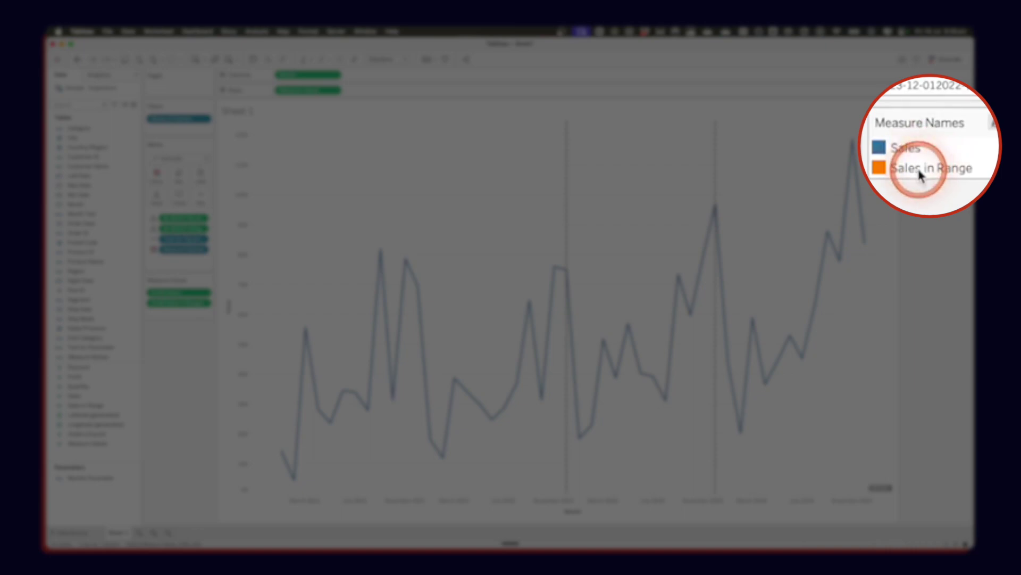
{"action": "left_click", "coordinate": [918, 168]}
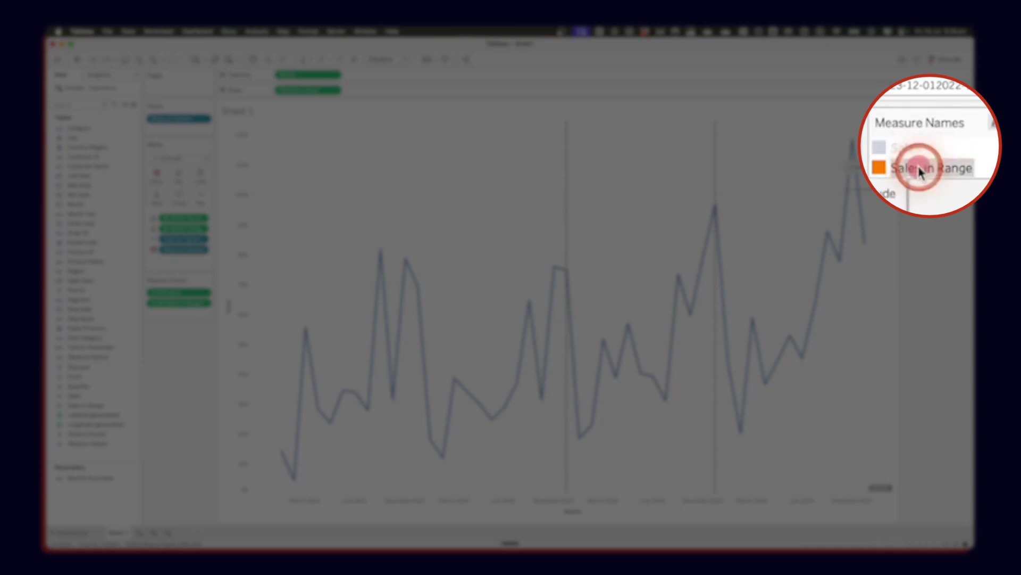
{"action": "left_click", "coordinate": [661, 186]}
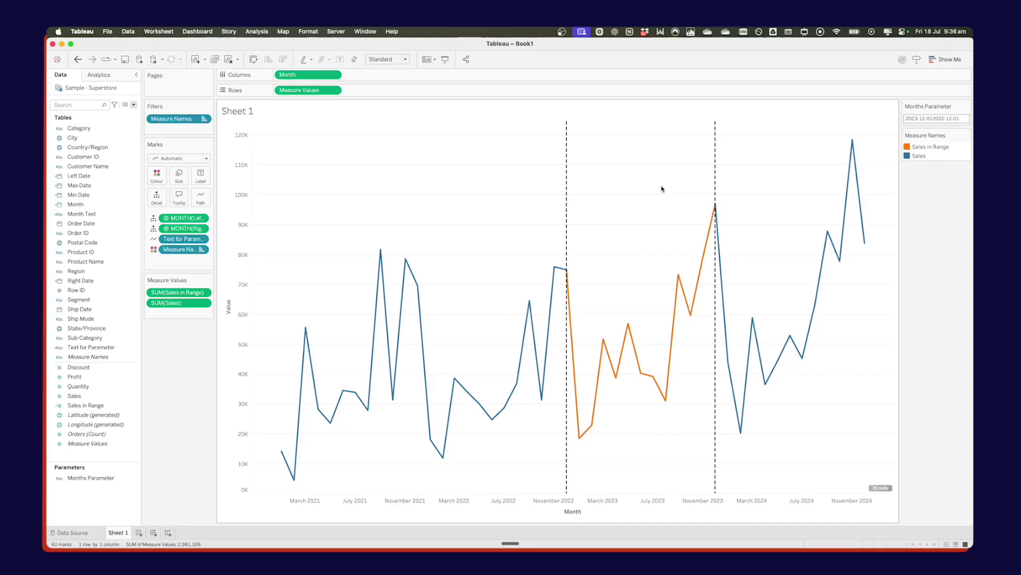
- Click the November 2021 and November 2022 points to reset the range
{"action": "left_click", "coordinate": [407, 259]}
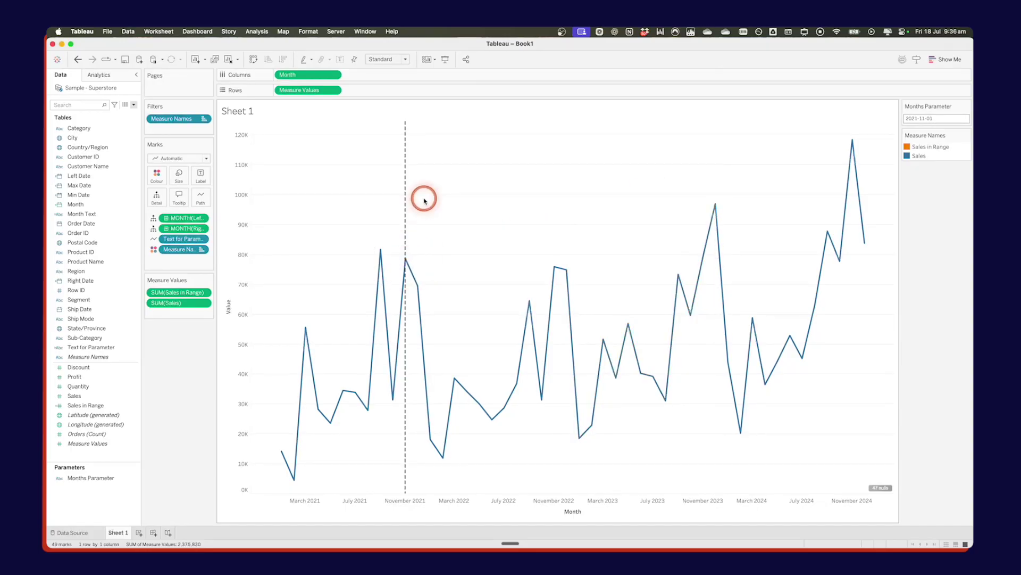
{"action": "left_click", "coordinate": [407, 260]}
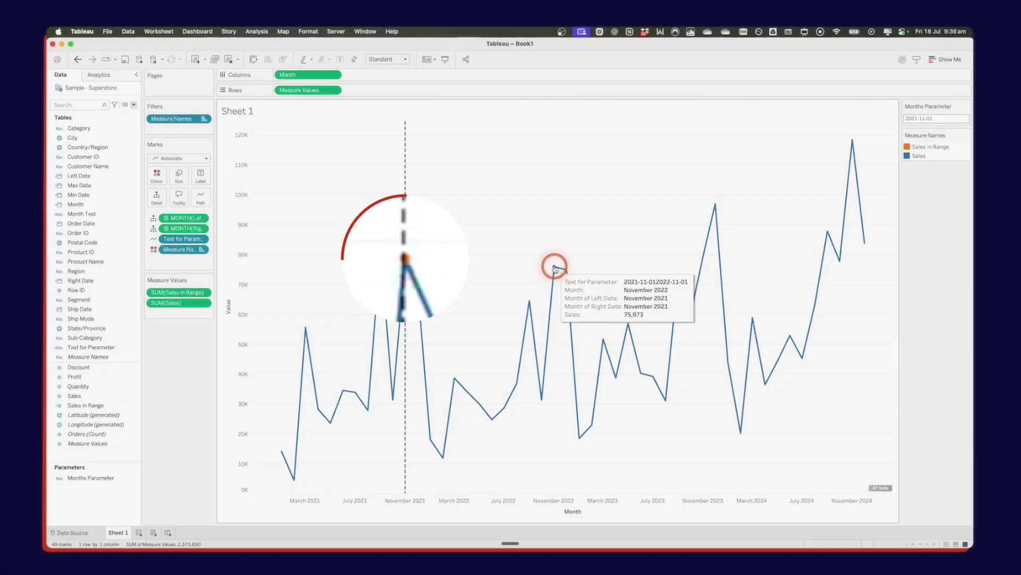
{"action": "left_click", "coordinate": [553, 266]}
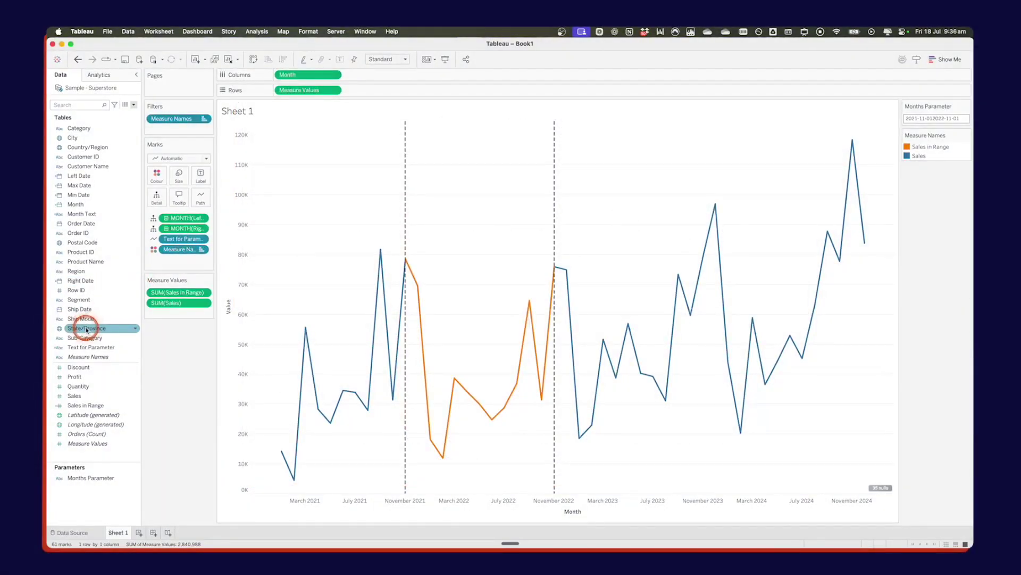
- Put Sales in Range on a synchronised dual axis with its marks moved behind Sales
{"action": "left_click_drag", "start_coordinate": [80, 406], "coordinate": [130, 400]}
{"action": "left_click_drag", "start_coordinate": [580, 346], "coordinate": [864, 326]}
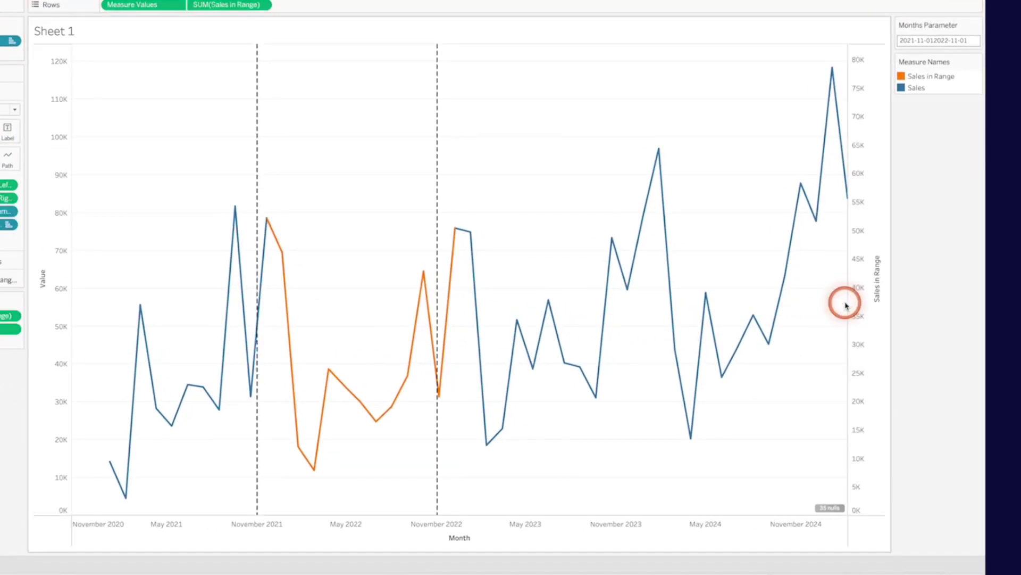
{"action": "right_click", "coordinate": [864, 274]}
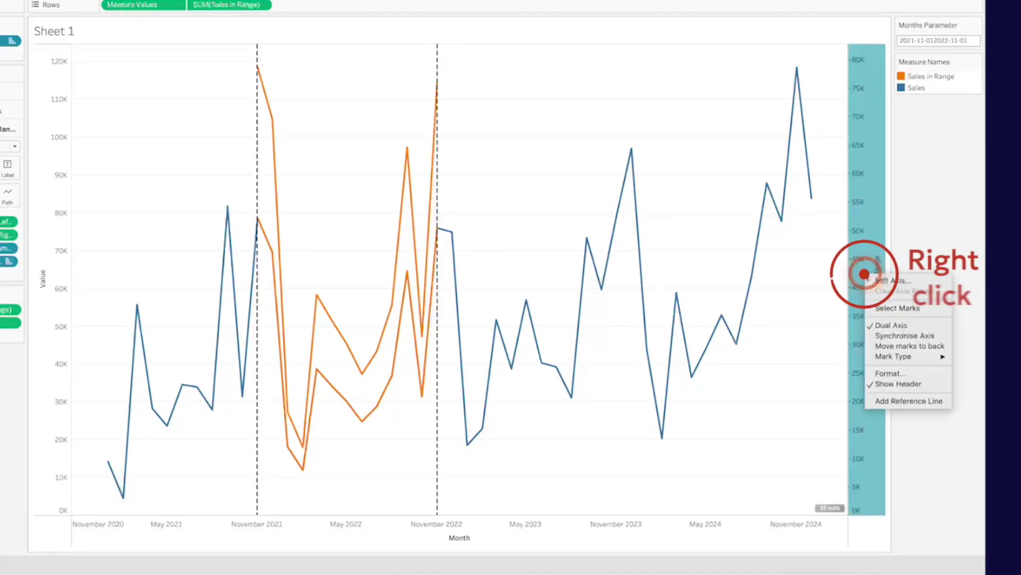
{"action": "left_click", "coordinate": [885, 334]}
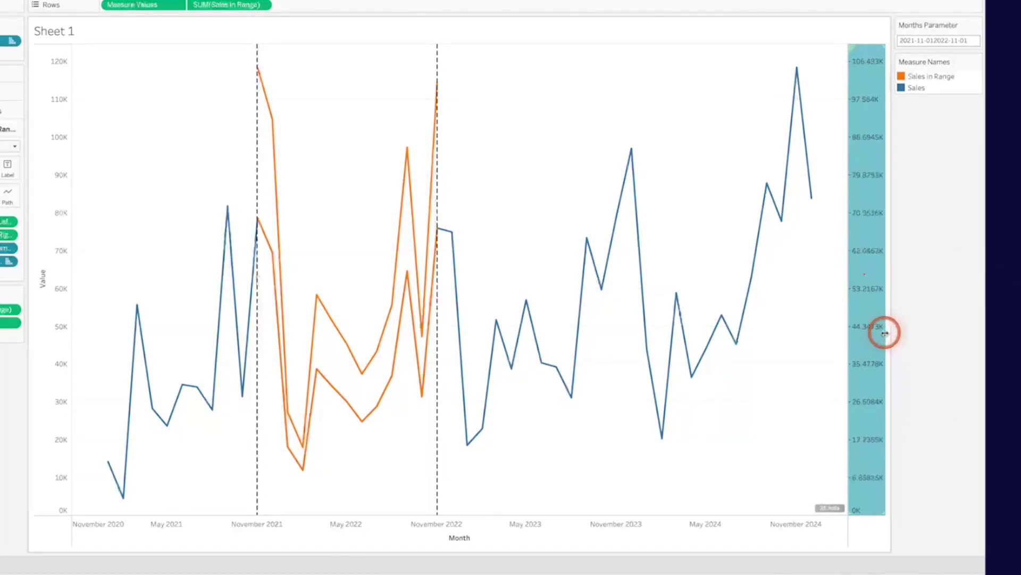
{"action": "right_click", "coordinate": [869, 288]}
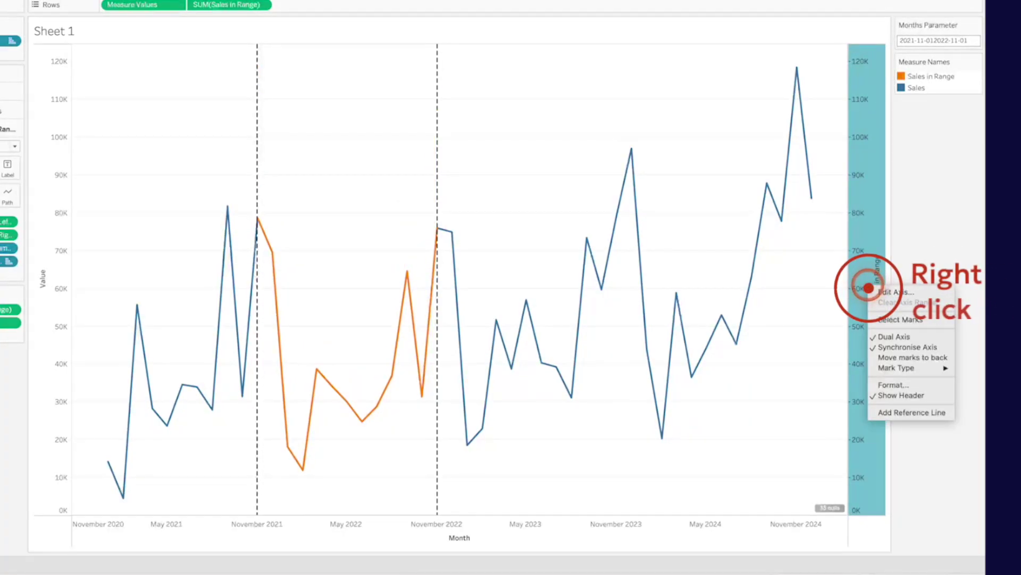
{"action": "left_click", "coordinate": [887, 357]}
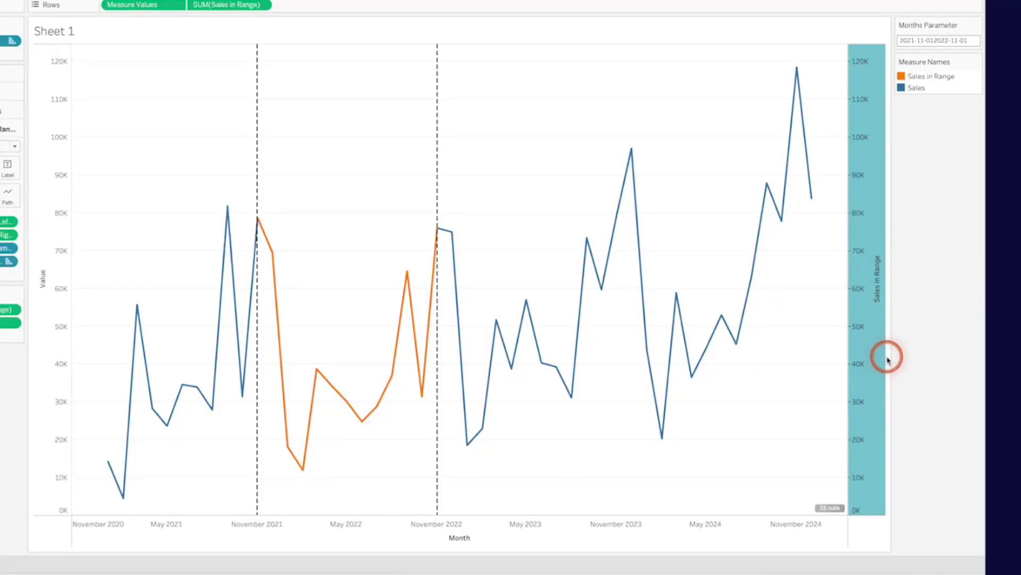
- Change Sales in Range to an Area mark and hide its axis header
{"action": "right_click", "coordinate": [868, 296]}
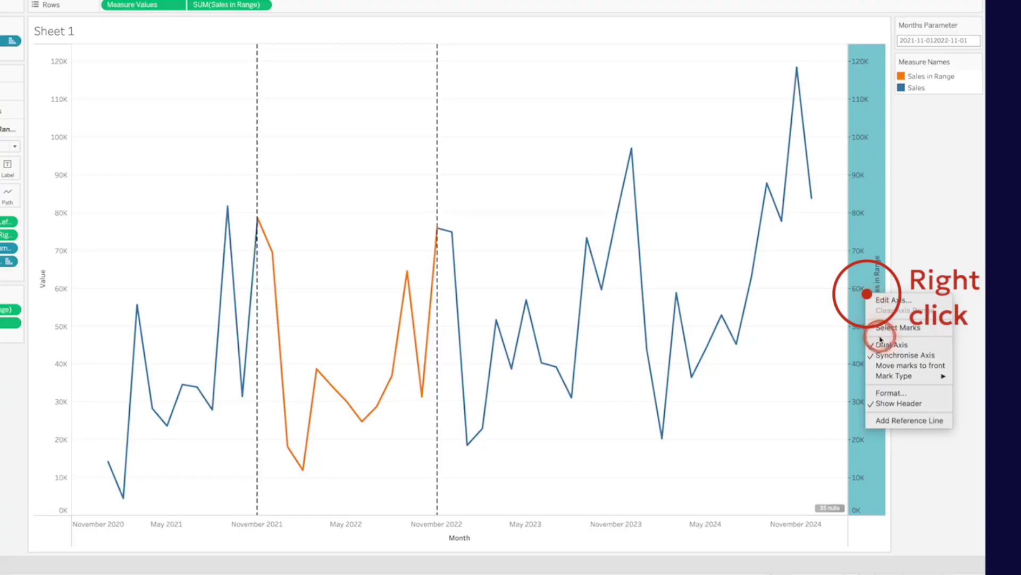
{"action": "mouse_move", "coordinate": [881, 375]}
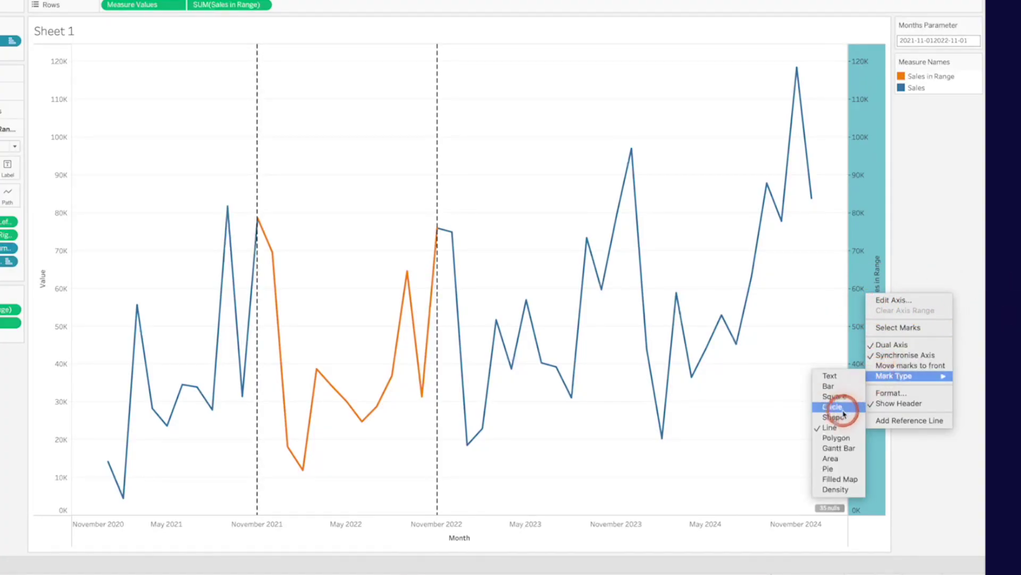
{"action": "left_click", "coordinate": [840, 459]}
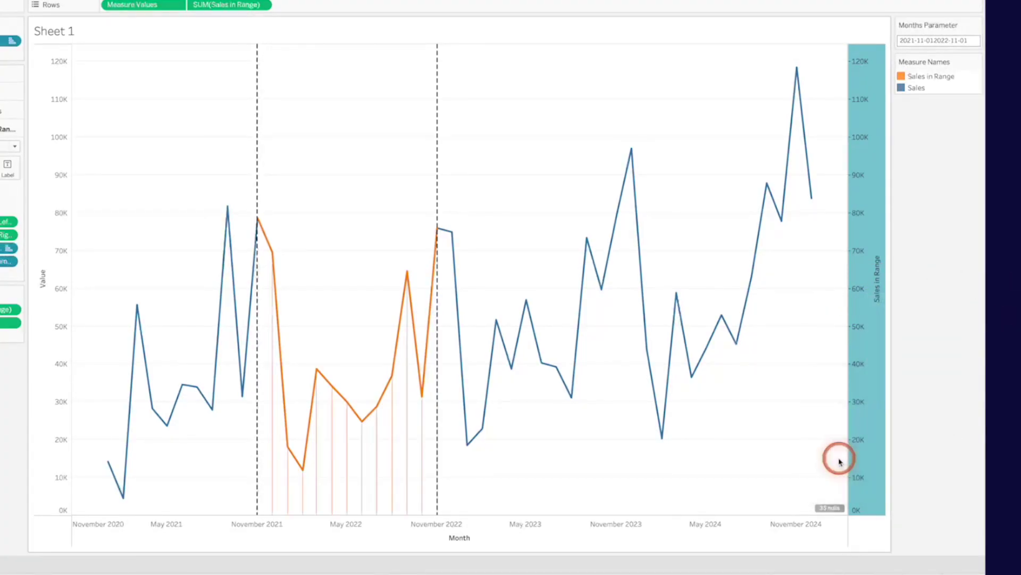
{"action": "right_click", "coordinate": [867, 294]}
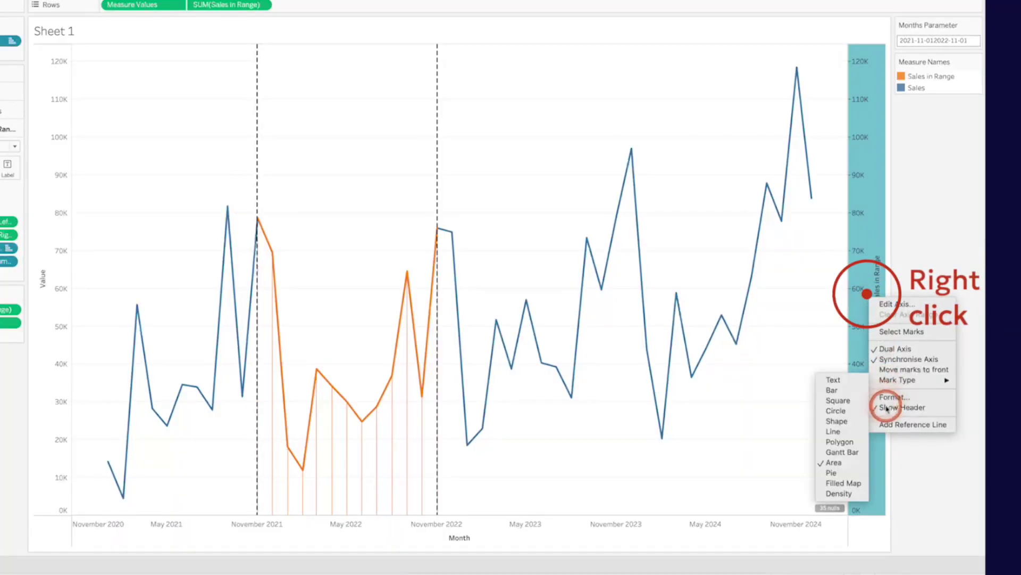
{"action": "key", "text": "Delete"}
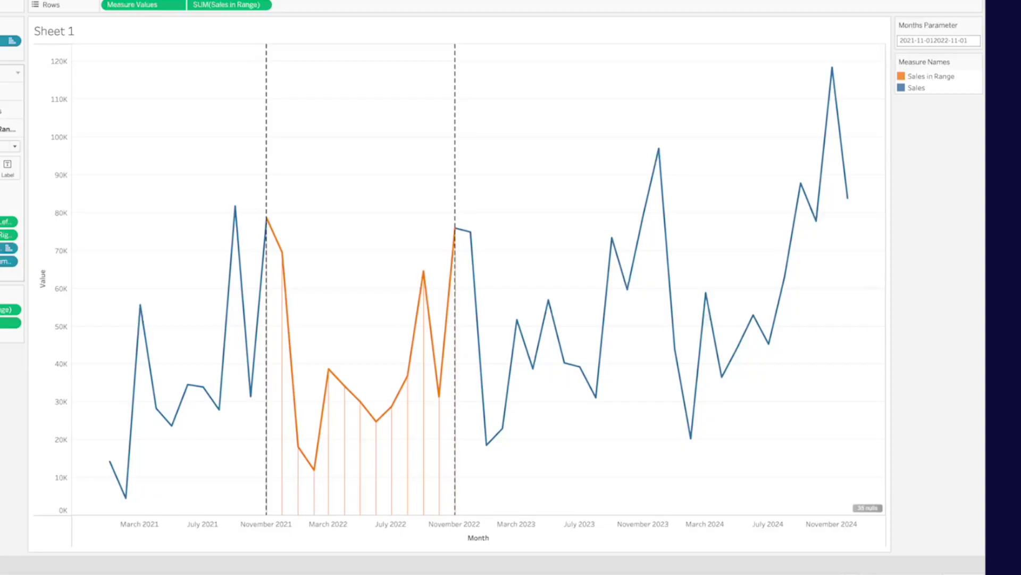
- Remove MONTH(Left Date), MONTH(Right Date) and Text for Parameter from the Sales in Range marks card
{"action": "left_click", "coordinate": [62, 155]}
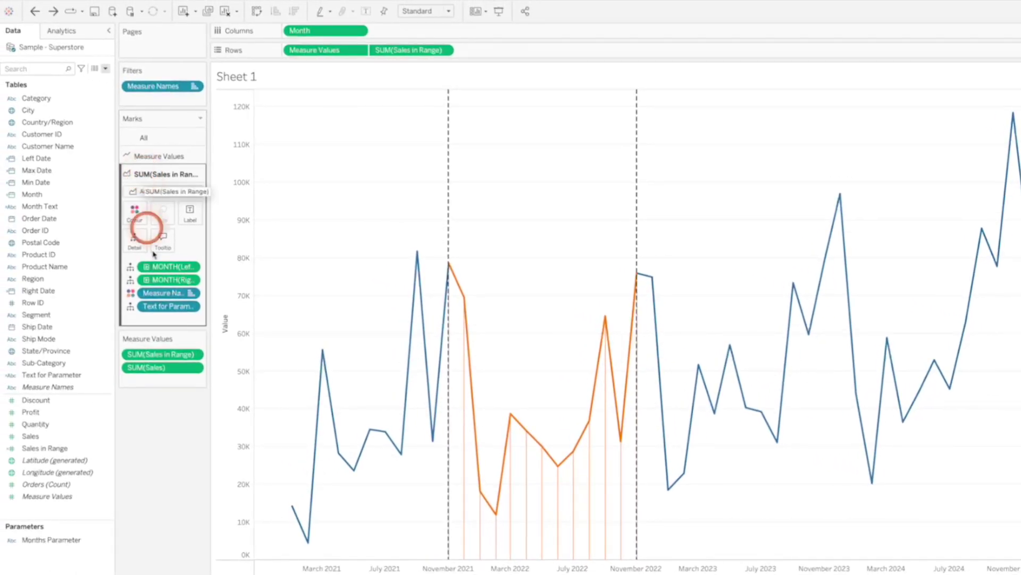
{"action": "left_click_drag", "start_coordinate": [154, 267], "coordinate": [162, 339]}
{"action": "left_click_drag", "start_coordinate": [168, 279], "coordinate": [163, 427]}
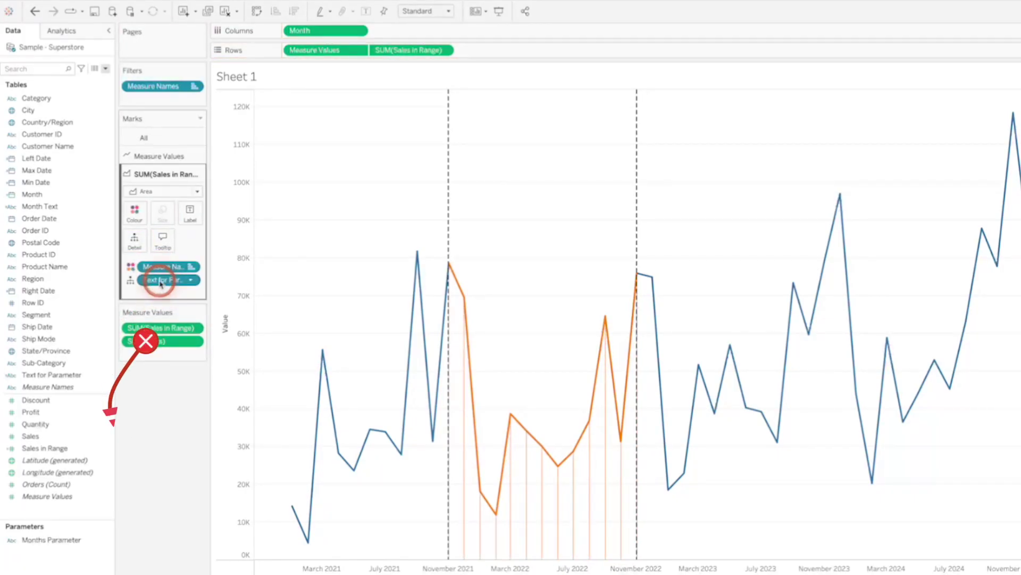
{"action": "left_click_drag", "start_coordinate": [160, 284], "coordinate": [155, 436]}
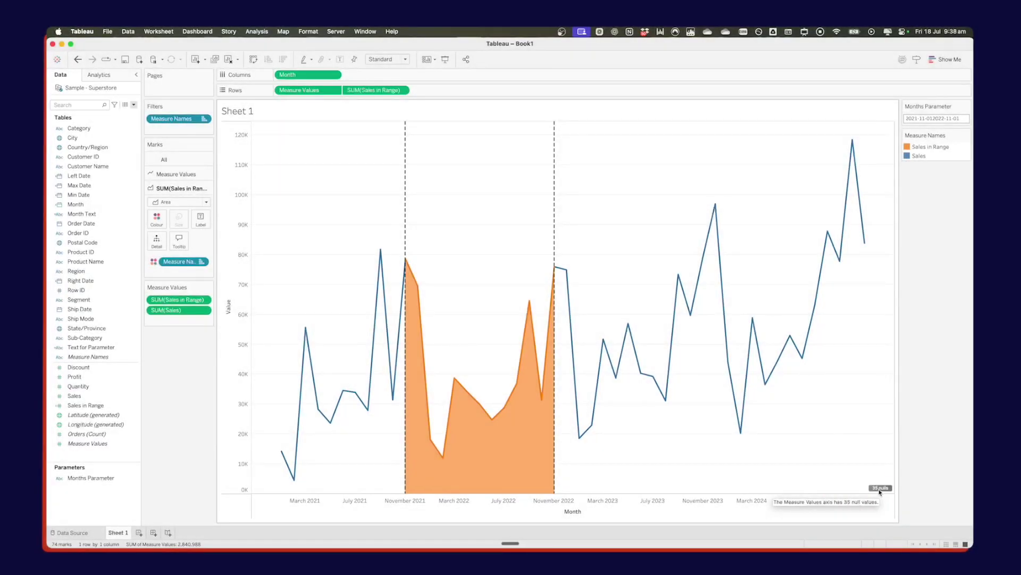
- Hide the '35 nulls' indicator at the bottom right of the view
{"action": "right_click", "coordinate": [886, 493]}
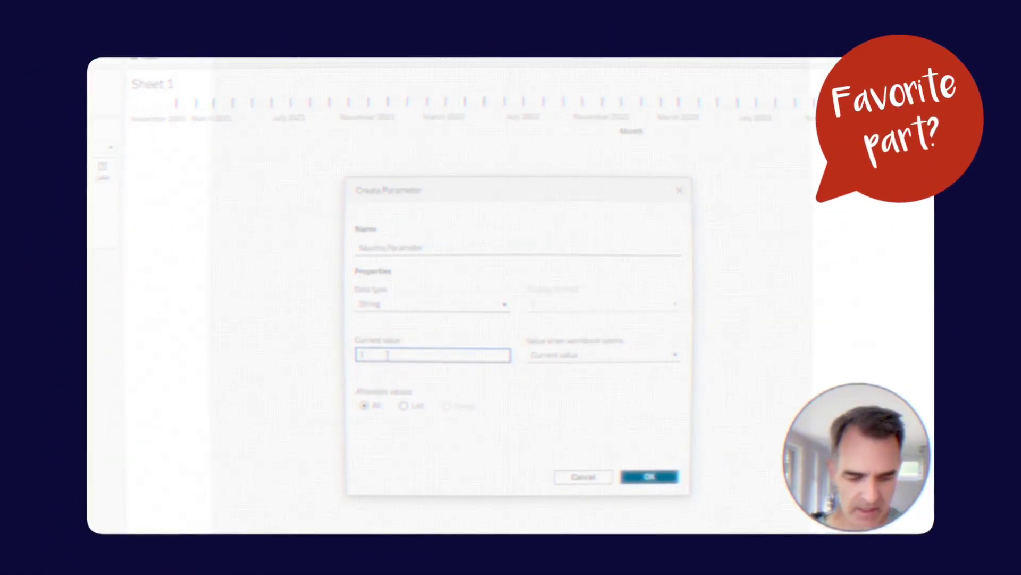
{"action": "type", "text": "12 months"}
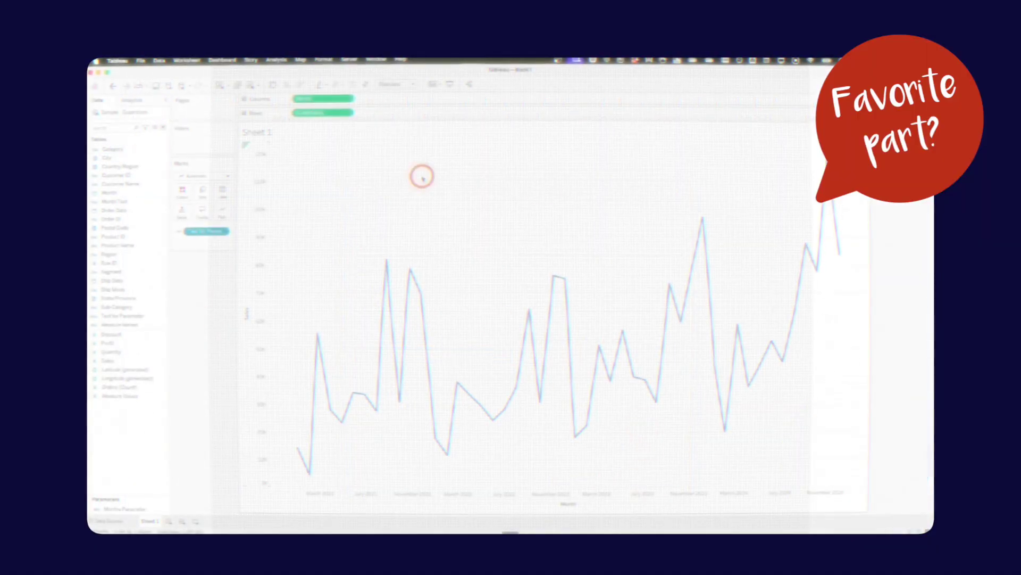